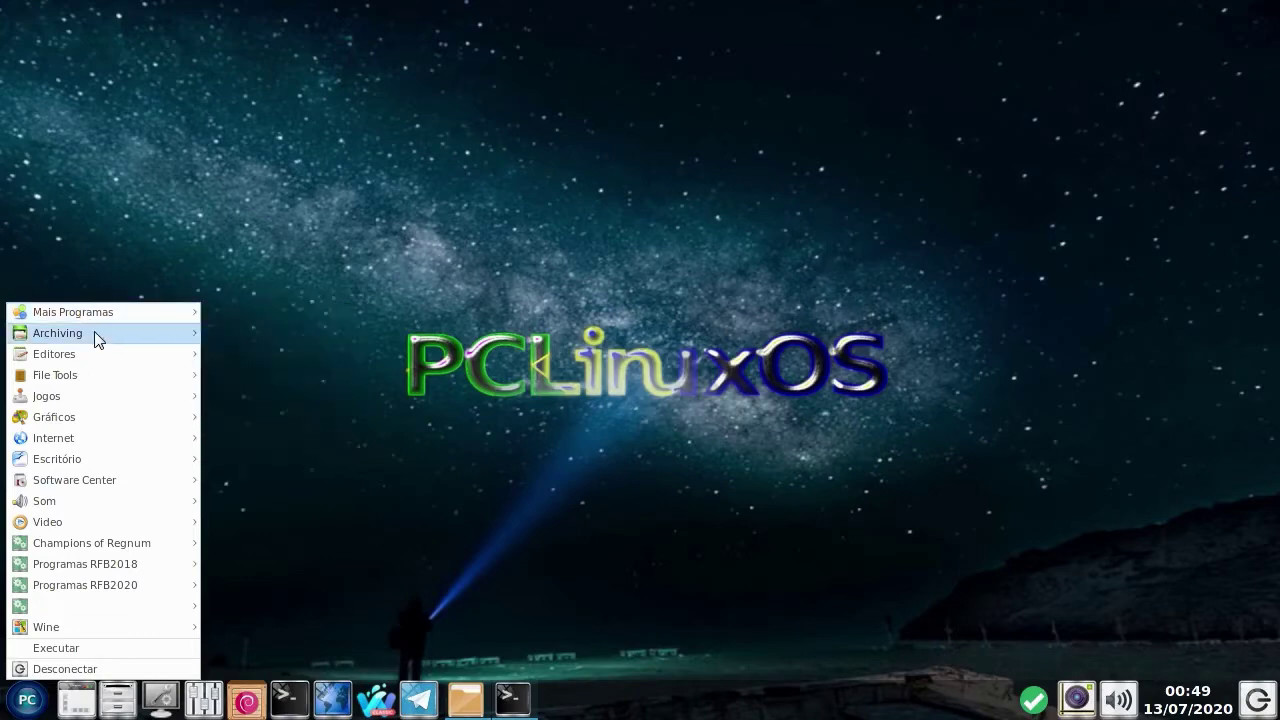
Step: Open the gngeorc configuration file in the .gngeo folder, examine its path, video, system and control settings, and close it
{"action": "left_click", "coordinate": [337, 344]}
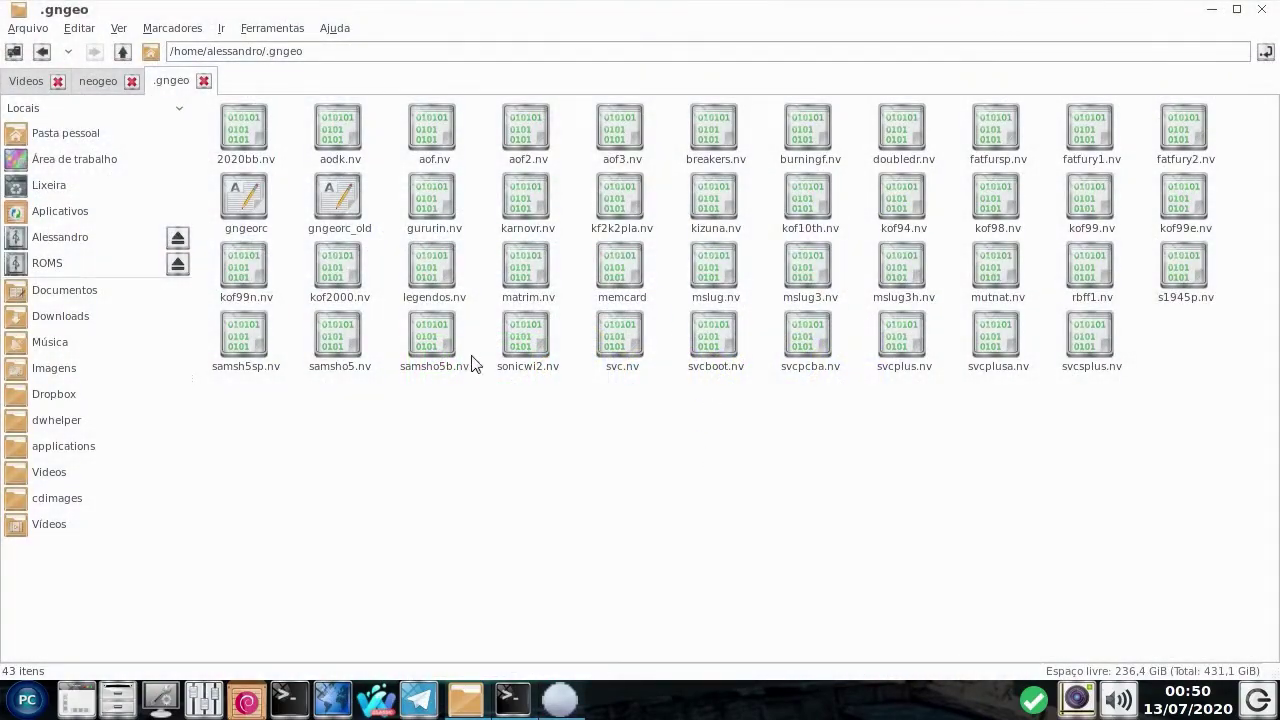
{"action": "left_click", "coordinate": [257, 206]}
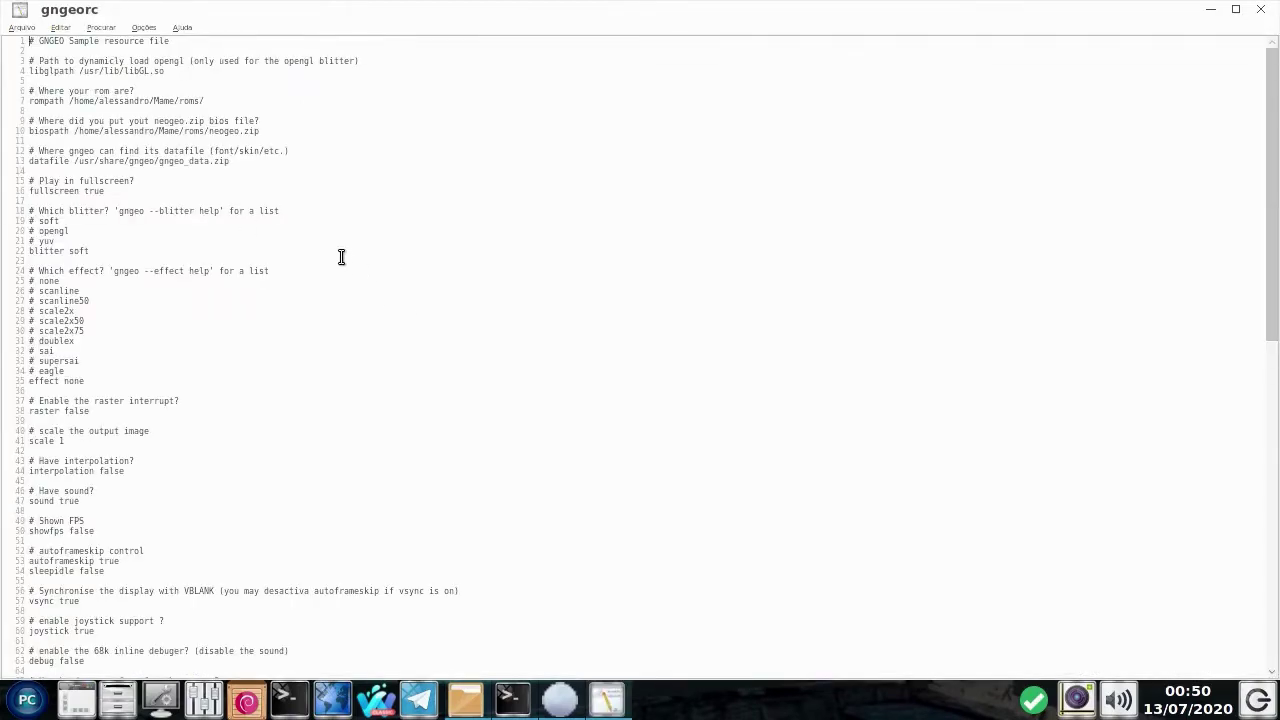
{"action": "scroll", "coordinate": [341, 255], "scroll_direction": "down", "scroll_amount": 12}
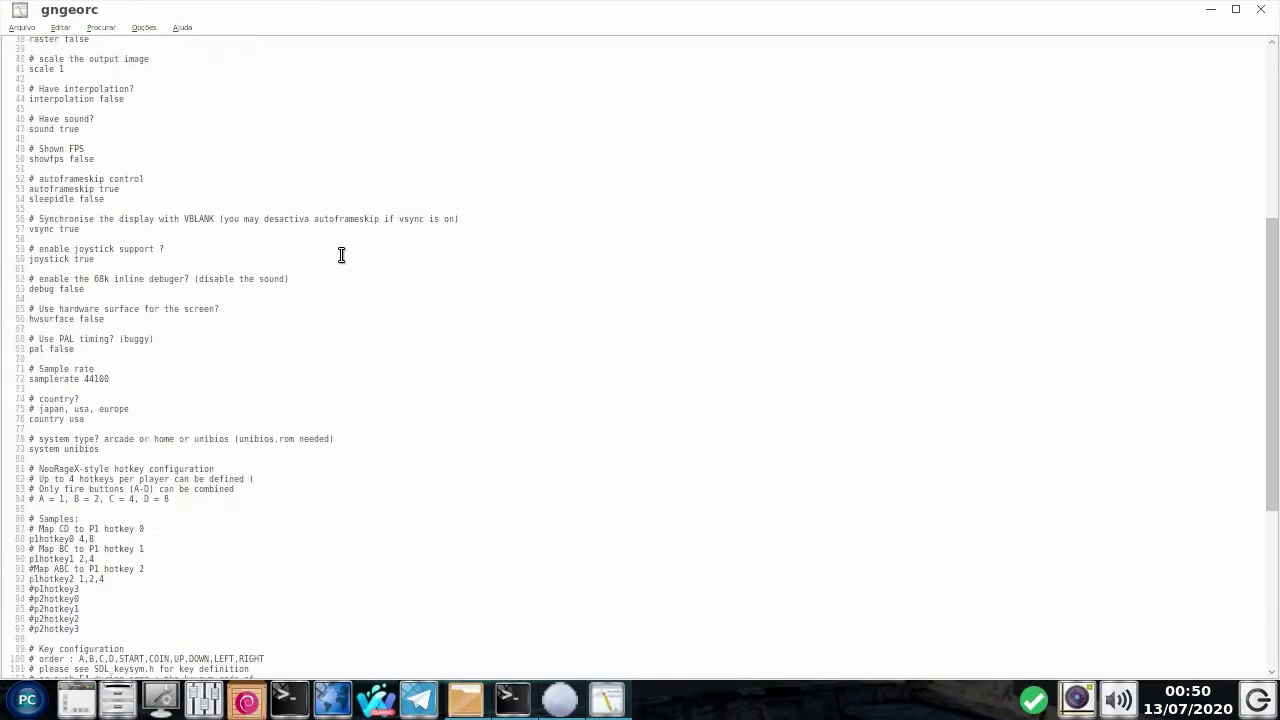
{"action": "scroll", "coordinate": [341, 255], "scroll_direction": "down", "scroll_amount": 7}
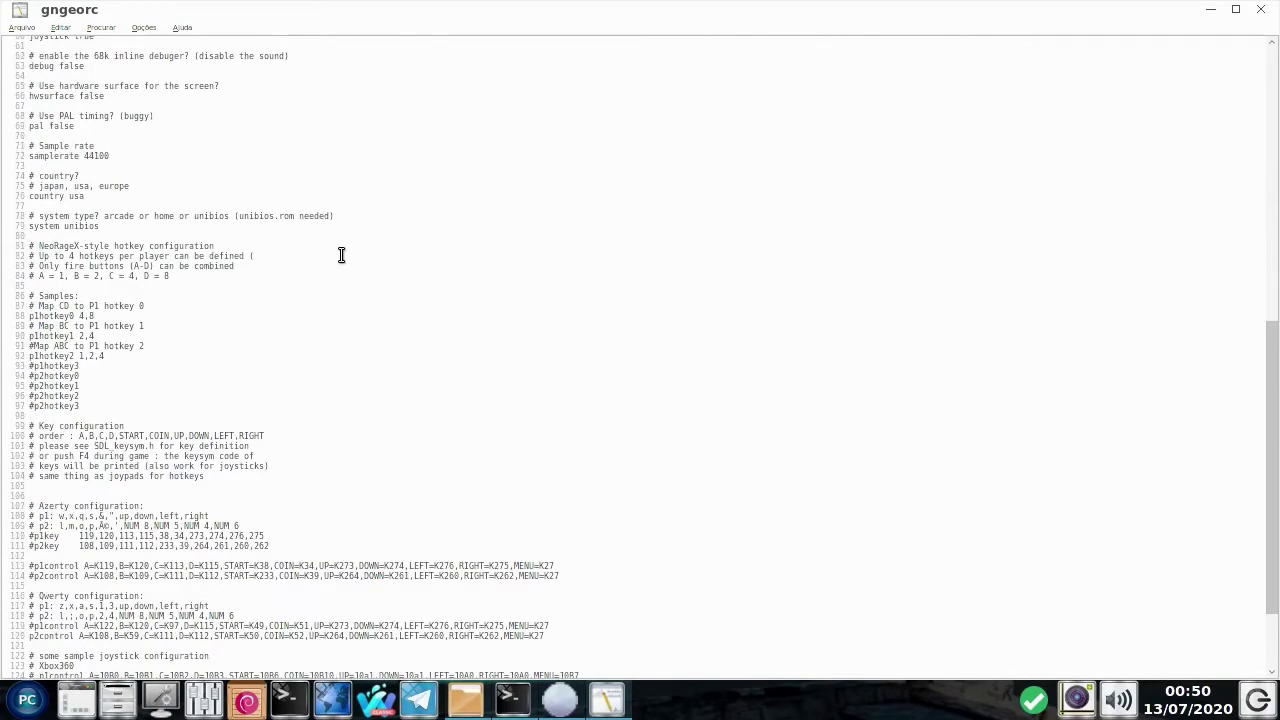
{"action": "scroll", "coordinate": [341, 255], "scroll_direction": "down", "scroll_amount": 2}
{"action": "scroll", "coordinate": [341, 255], "scroll_direction": "up", "scroll_amount": 20}
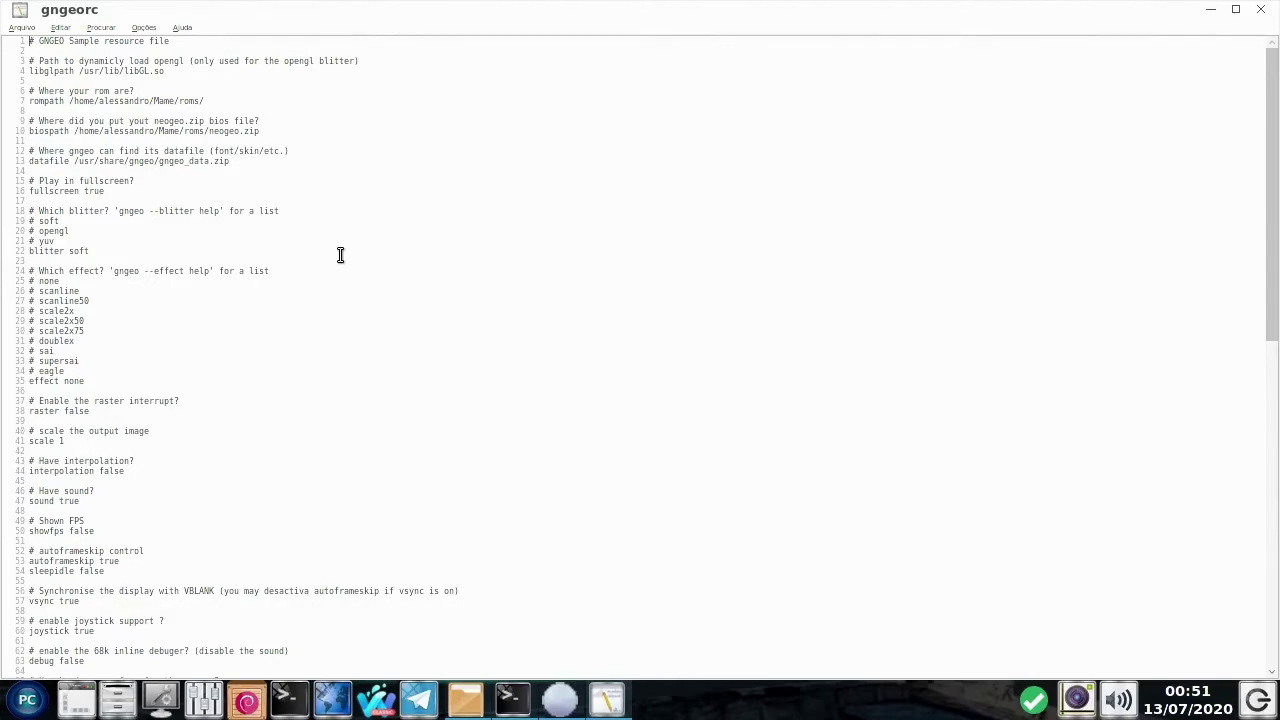
{"action": "scroll", "coordinate": [340, 255], "scroll_direction": "down", "scroll_amount": 10}
{"action": "scroll", "coordinate": [340, 255], "scroll_direction": "down", "scroll_amount": 8}
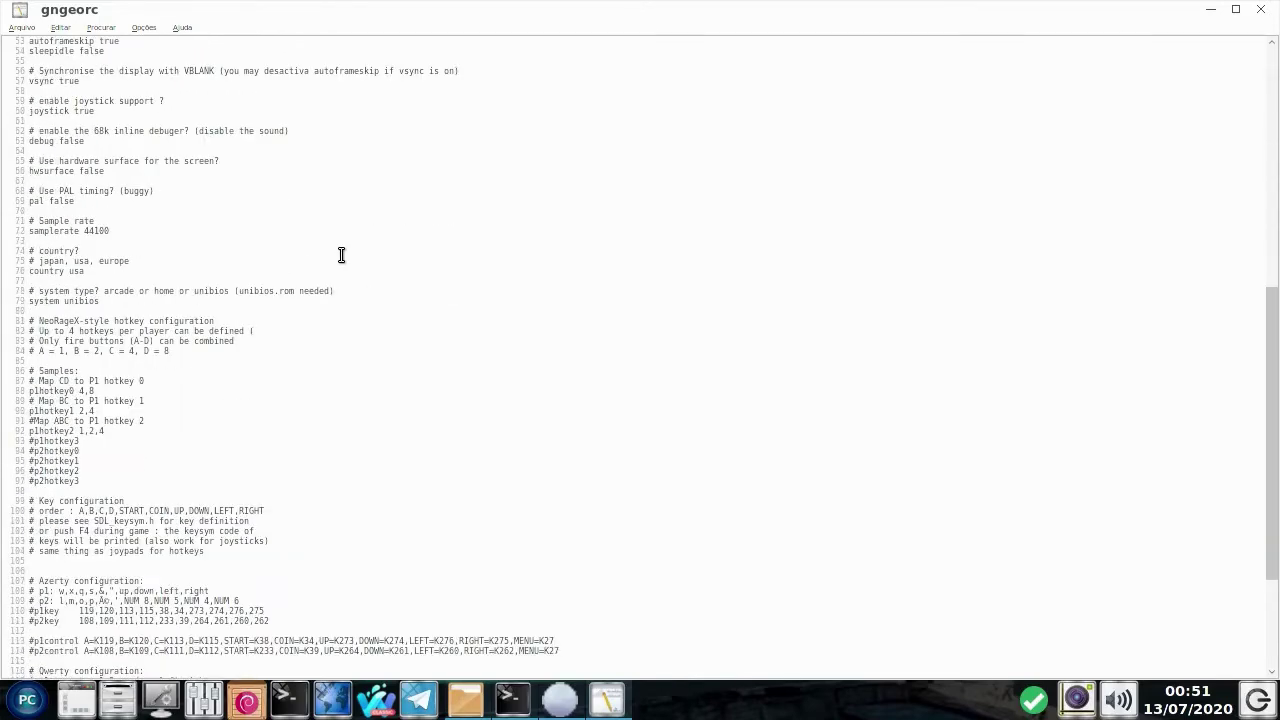
{"action": "scroll", "coordinate": [463, 357], "scroll_direction": "down", "scroll_amount": 6}
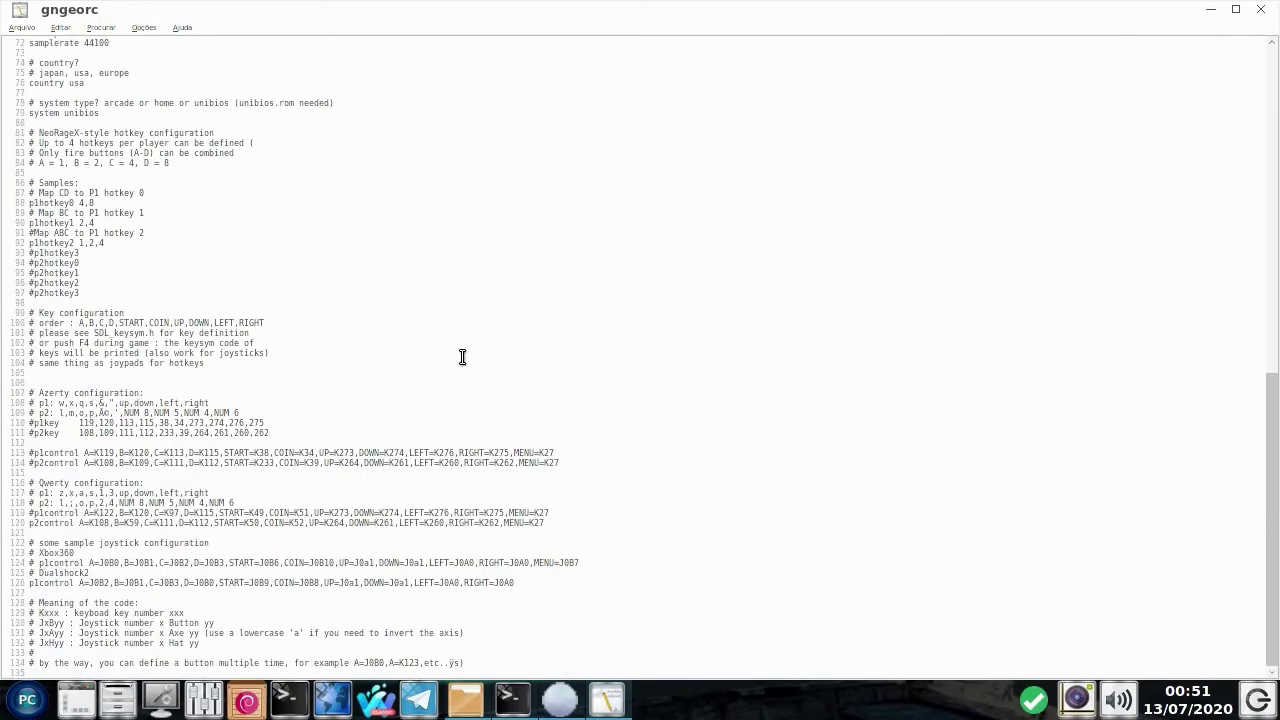
{"action": "scroll", "coordinate": [461, 358], "scroll_direction": "up", "scroll_amount": 17}
{"action": "scroll", "coordinate": [460, 358], "scroll_direction": "up", "scroll_amount": 7}
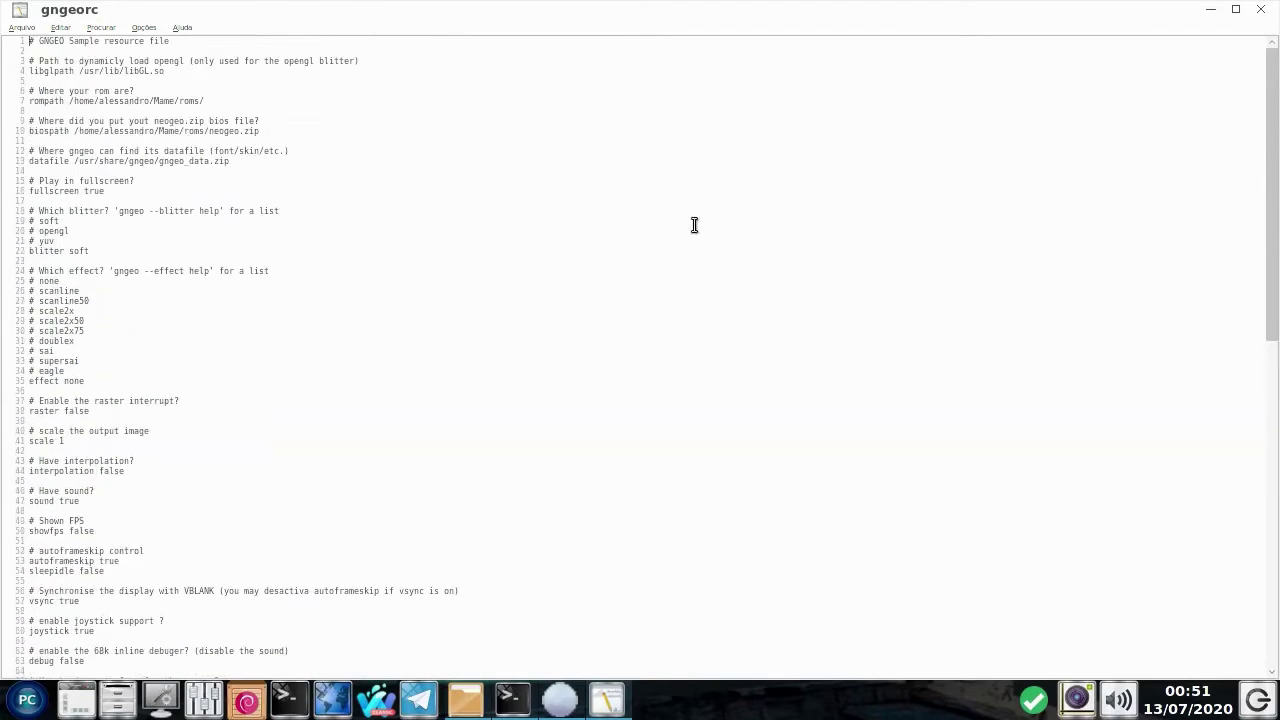
{"action": "left_click", "coordinate": [1262, 11]}
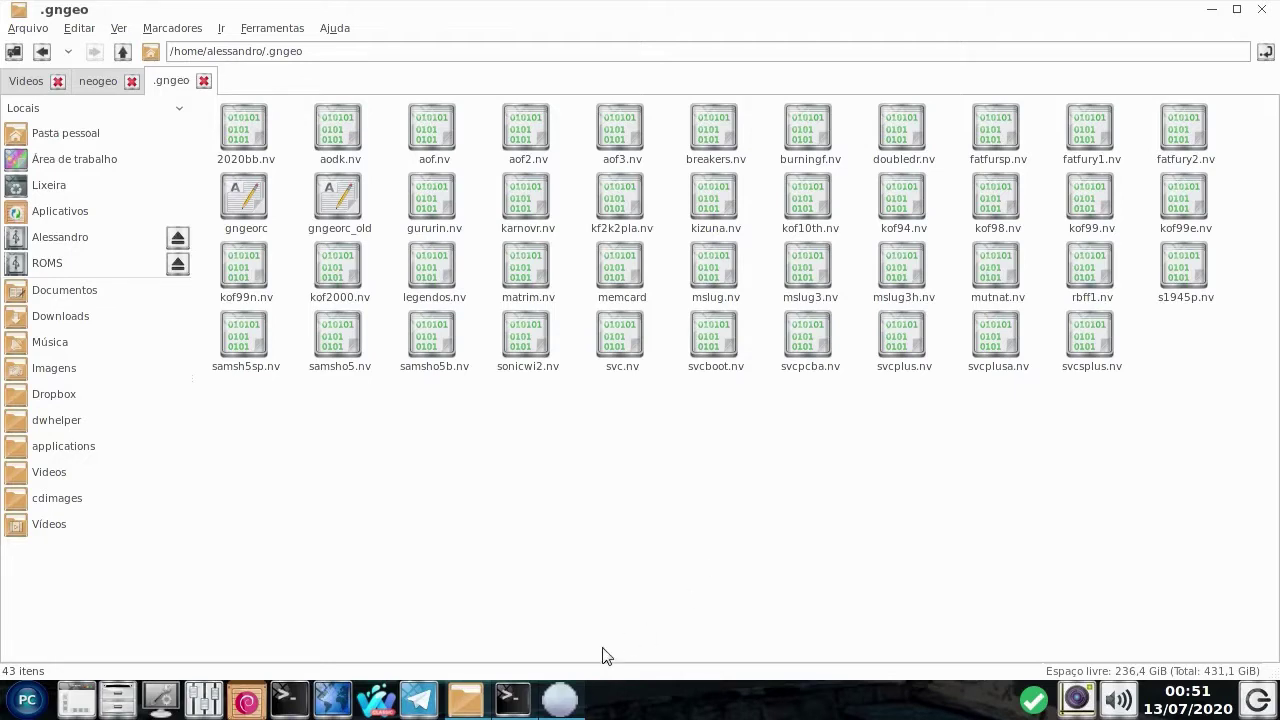
Step: Switch to the Pale Moon private browsing window and search Yandex for "bios neogeo"
{"action": "left_click", "coordinate": [561, 698]}
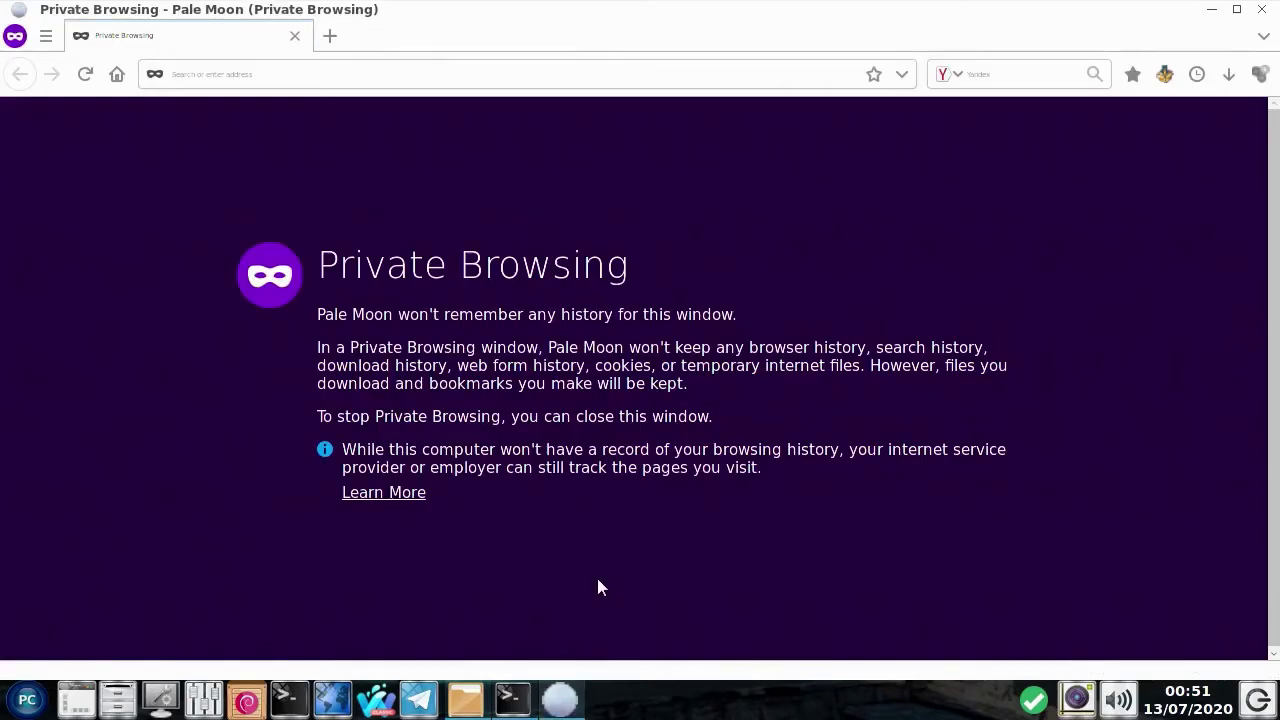
{"action": "left_click", "coordinate": [999, 74]}
{"action": "type", "text": "bios"}
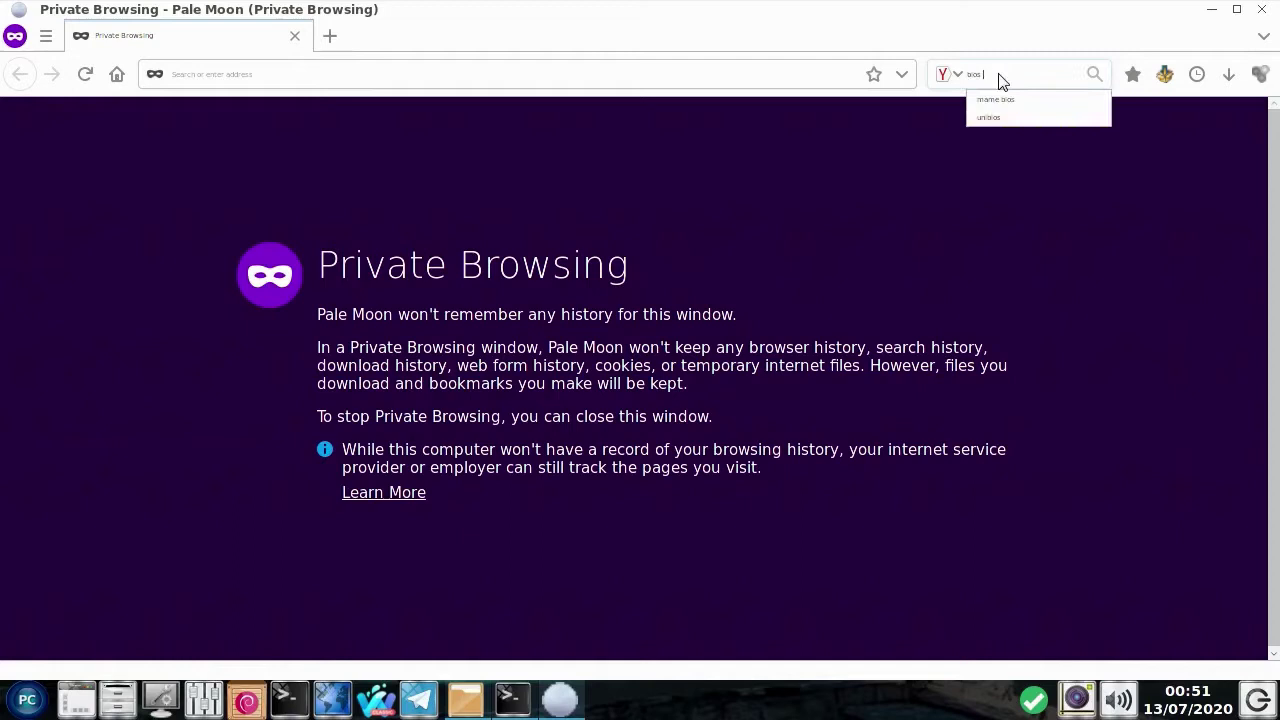
{"action": "type", "text": " me"}
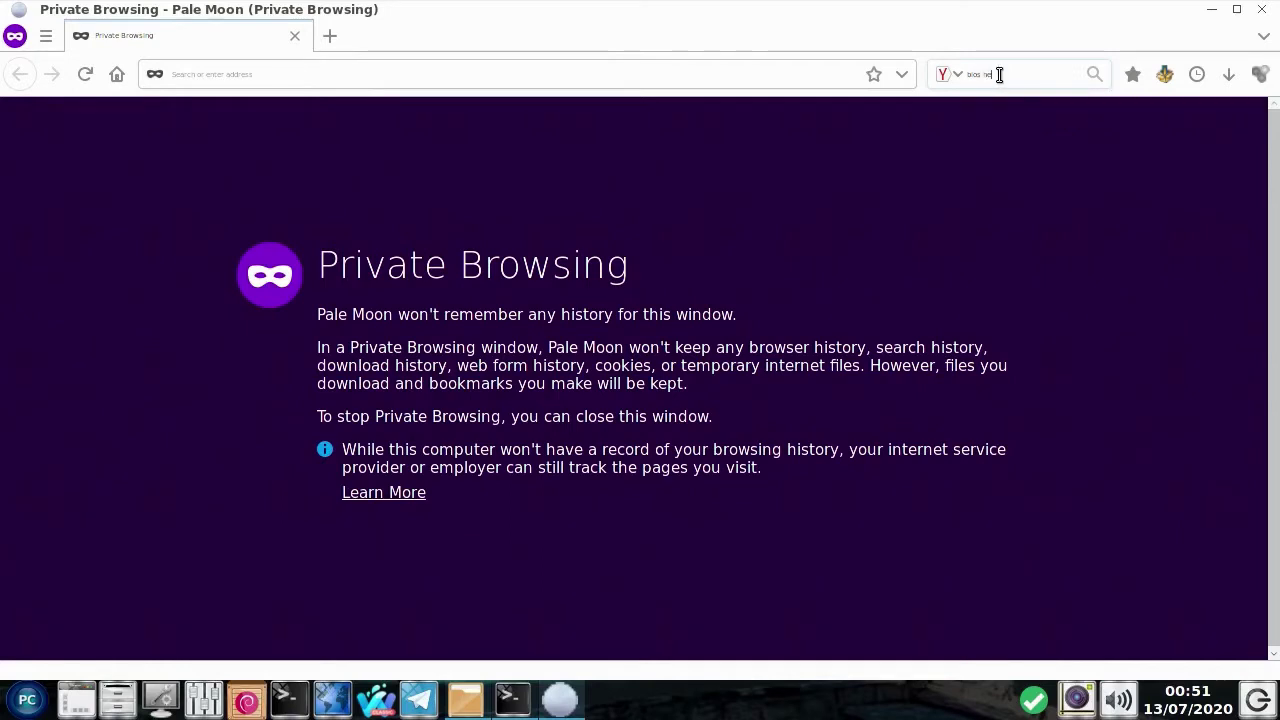
{"action": "type", "text": "n"}
{"action": "key", "text": "Return"}
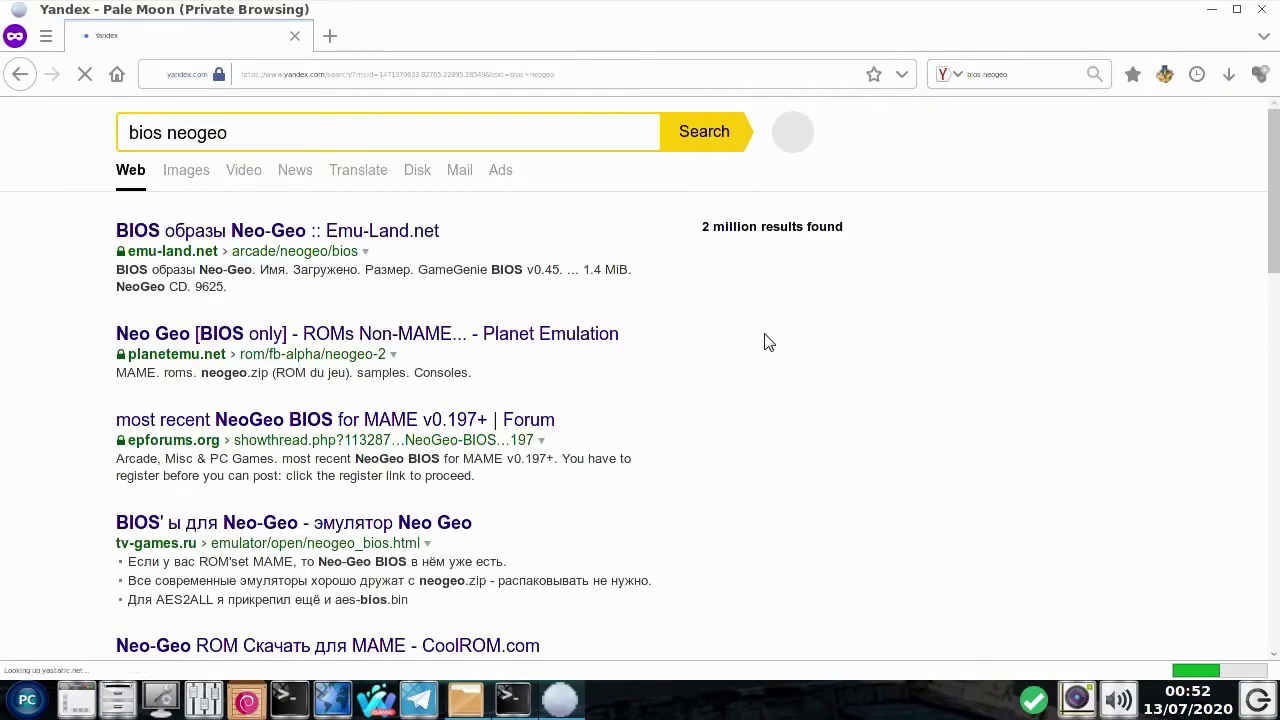
Step: Find the "Home of the NeoGeo UNIVERSE BIOS" result at unibios.free.fr and open it in a separate tab
{"action": "scroll", "coordinate": [745, 375], "scroll_direction": "down", "scroll_amount": 10}
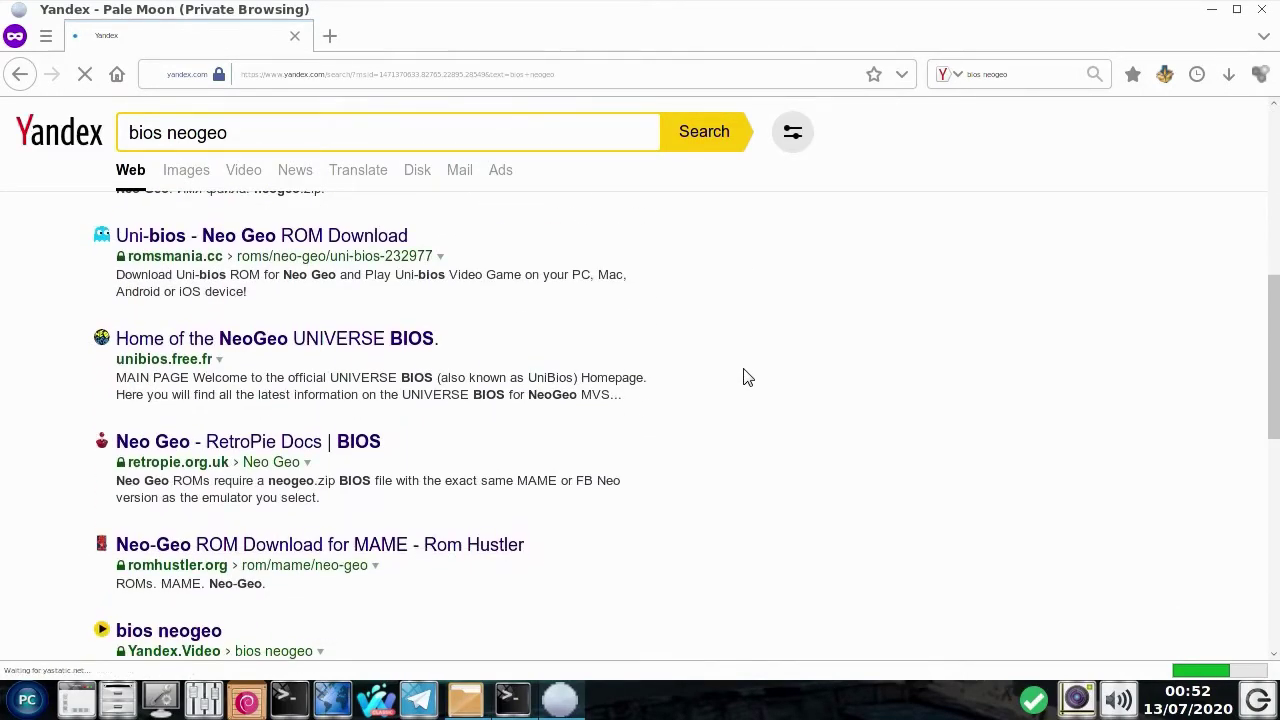
{"action": "scroll", "coordinate": [745, 378], "scroll_direction": "up", "scroll_amount": 1}
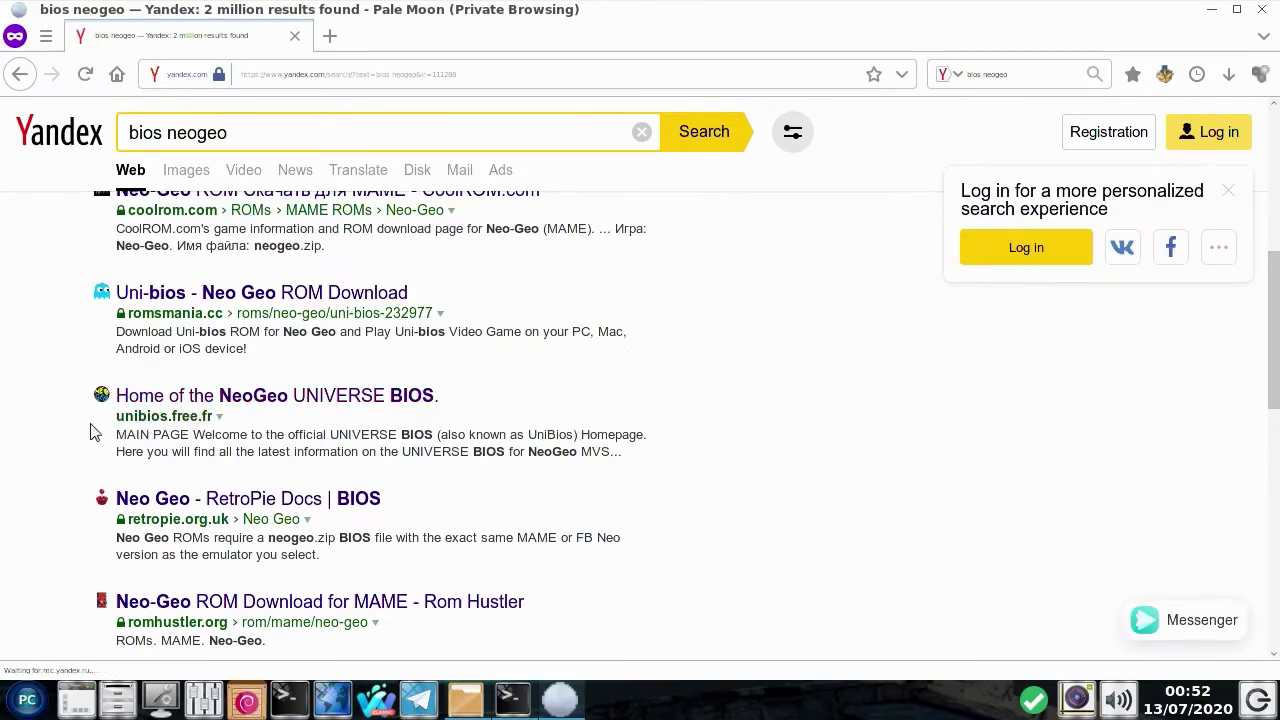
{"action": "left_click_drag", "start_coordinate": [108, 423], "coordinate": [229, 424]}
{"action": "left_click", "coordinate": [236, 436]}
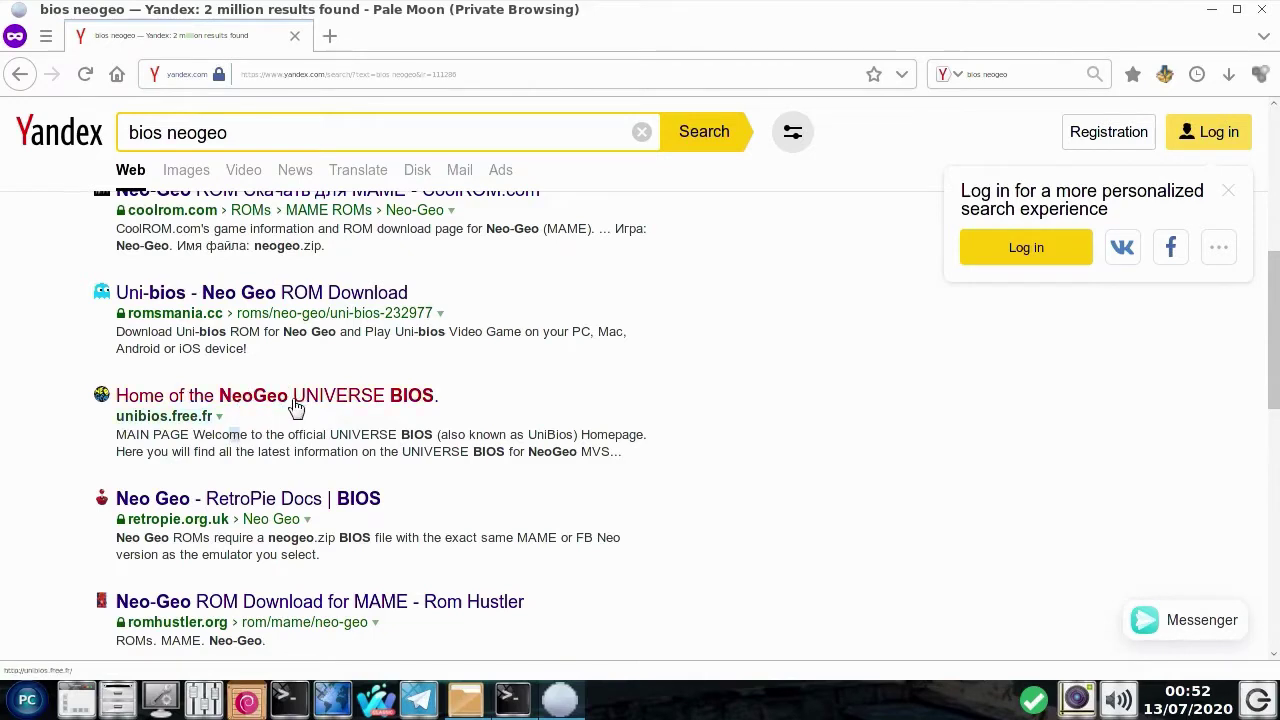
{"action": "left_click_drag", "start_coordinate": [117, 422], "coordinate": [213, 421]}
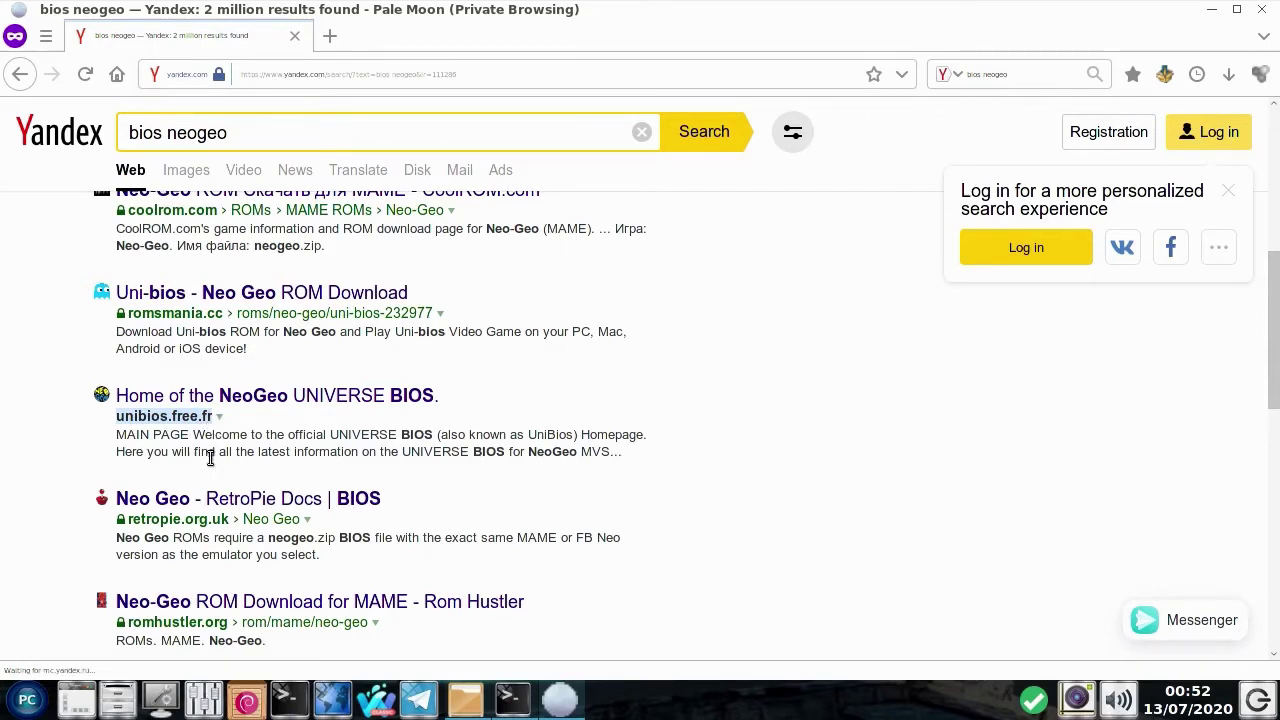
{"action": "right_click", "coordinate": [148, 425]}
{"action": "left_click", "coordinate": [222, 38]}
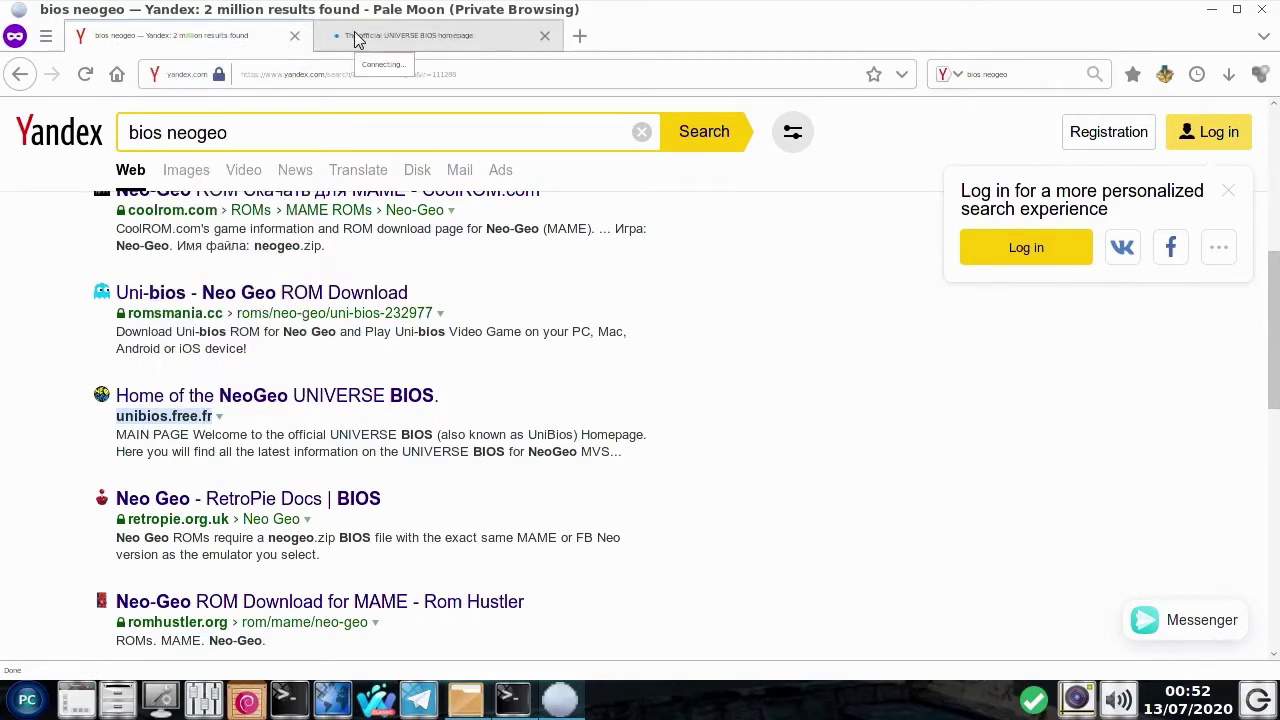
Step: Look through the remaining Neo Geo BIOS search results below the UNIVERSE BIOS entry
{"action": "scroll", "coordinate": [668, 408], "scroll_direction": "down", "scroll_amount": 3}
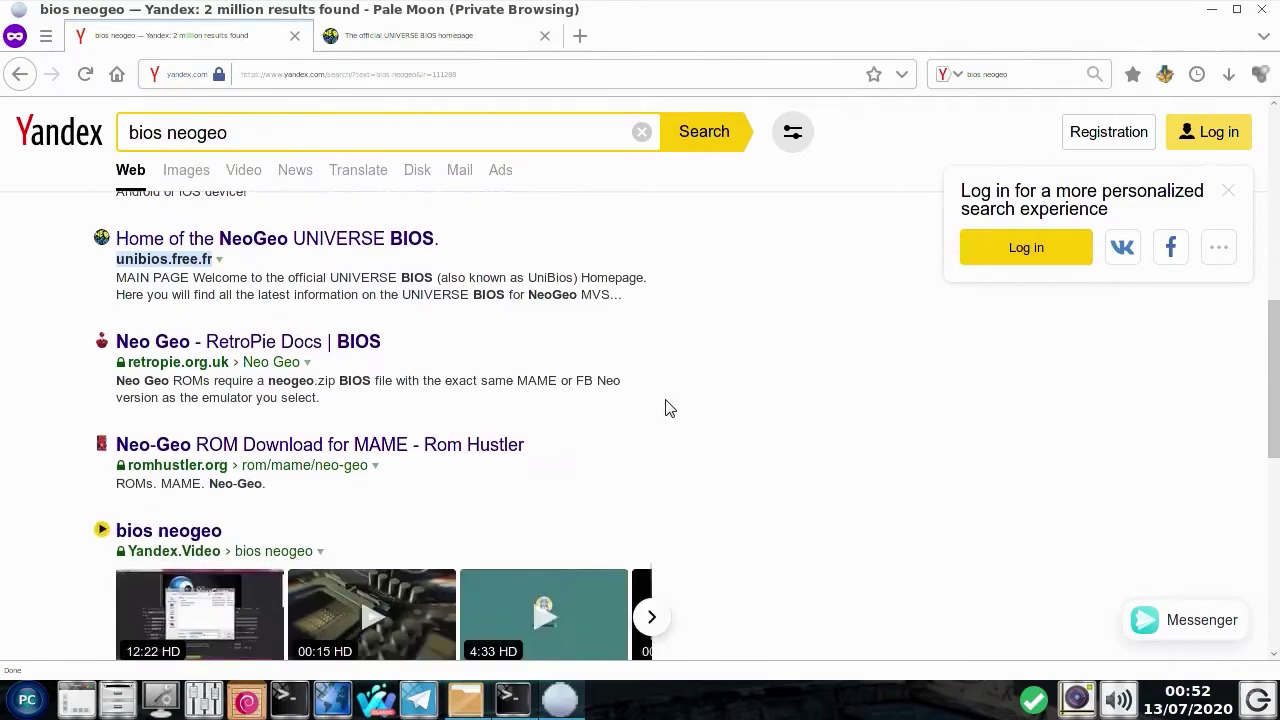
{"action": "scroll", "coordinate": [667, 405], "scroll_direction": "down", "scroll_amount": 5}
{"action": "scroll", "coordinate": [666, 403], "scroll_direction": "up", "scroll_amount": 3}
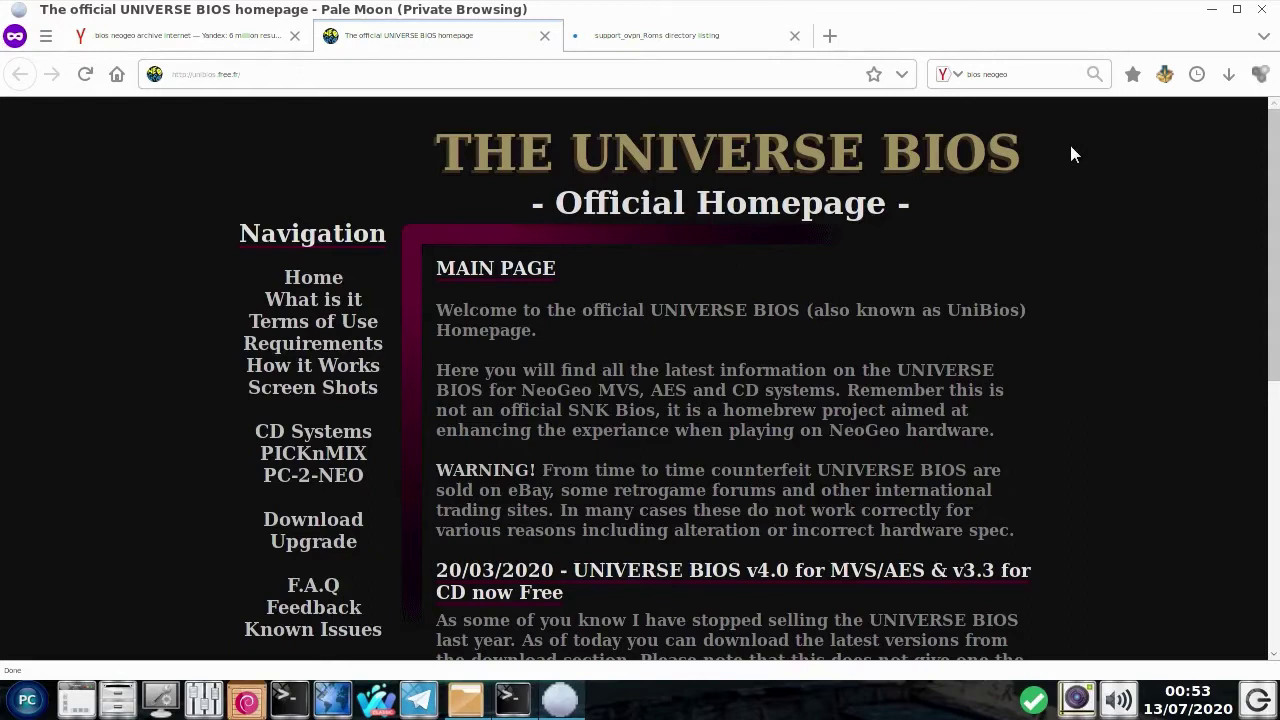
Step: Open the Download page of the UNIVERSE BIOS website from its homepage navigation
{"action": "left_click_drag", "start_coordinate": [1070, 147], "coordinate": [676, 150]}
{"action": "left_click", "coordinate": [989, 288]}
{"action": "scroll", "coordinate": [650, 322], "scroll_direction": "down", "scroll_amount": 2}
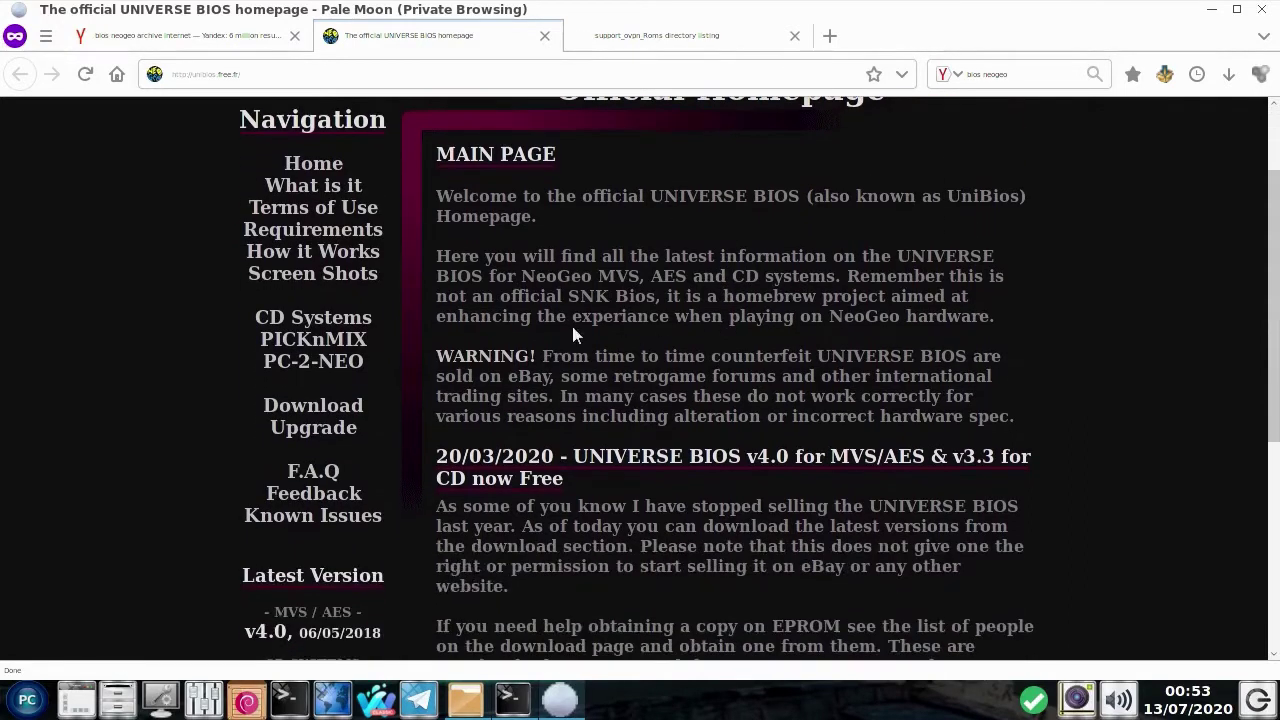
{"action": "left_click", "coordinate": [343, 408]}
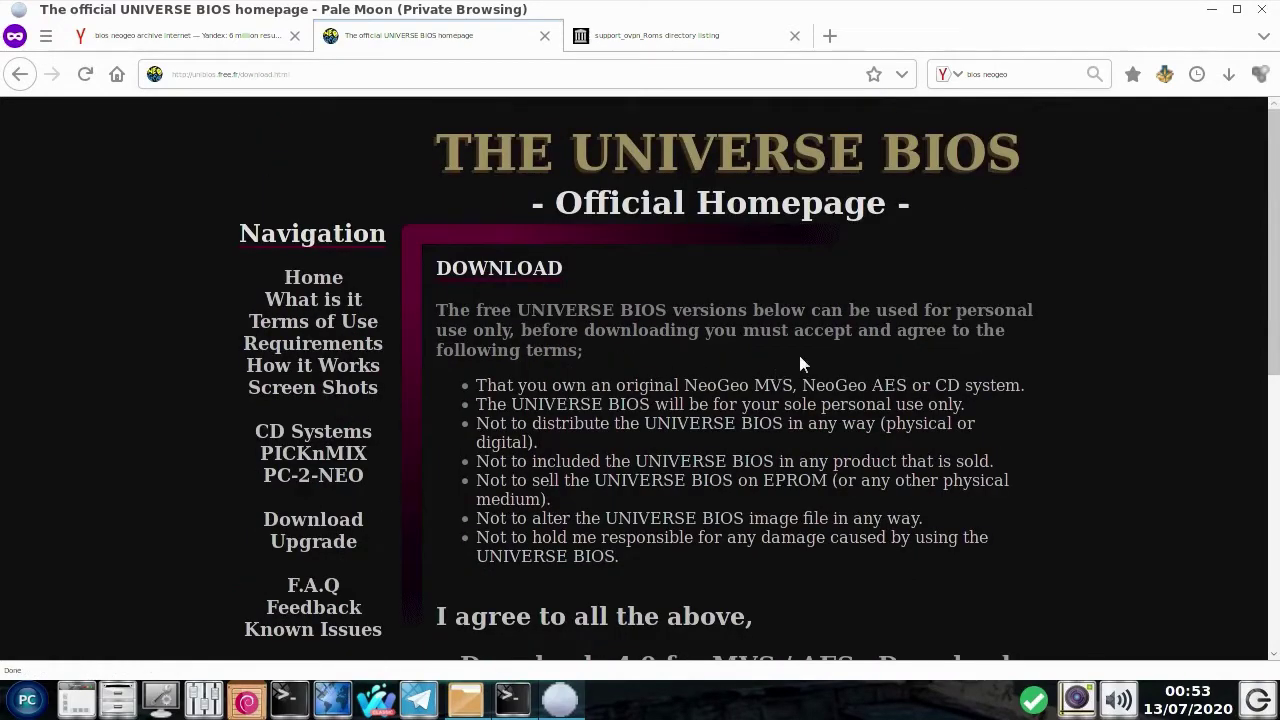
Step: Try to download UNIVERSE BIOS v4.0 for MVS / AES (uni-bios-40.zip) with dTa OneClick
{"action": "scroll", "coordinate": [800, 355], "scroll_direction": "down", "scroll_amount": 2}
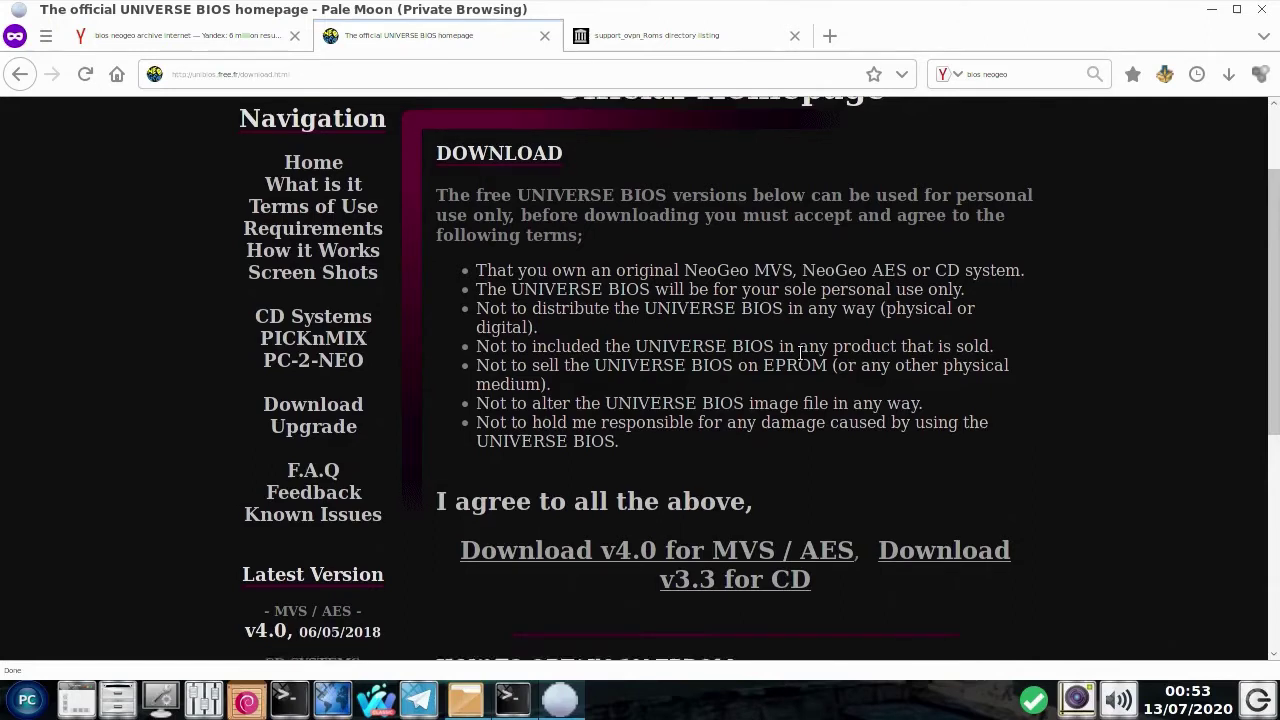
{"action": "scroll", "coordinate": [800, 352], "scroll_direction": "down", "scroll_amount": 1}
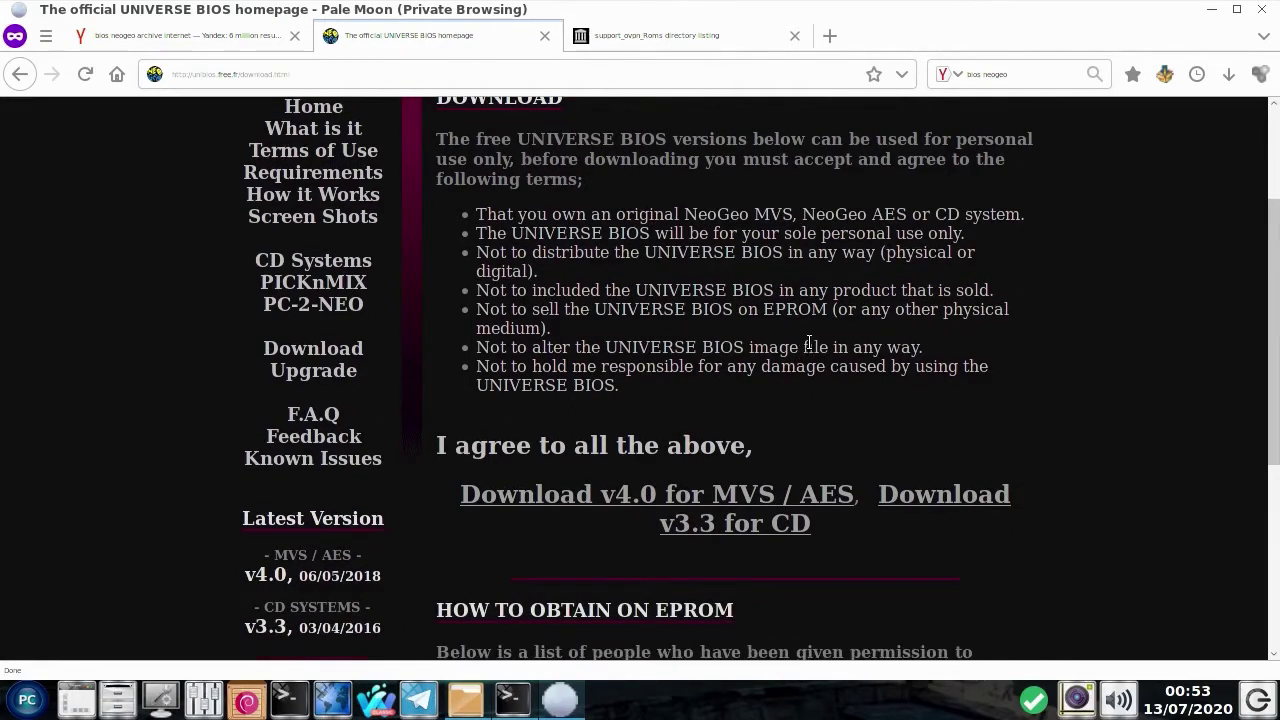
{"action": "scroll", "coordinate": [807, 340], "scroll_direction": "down", "scroll_amount": 2}
{"action": "scroll", "coordinate": [661, 334], "scroll_direction": "down", "scroll_amount": 2}
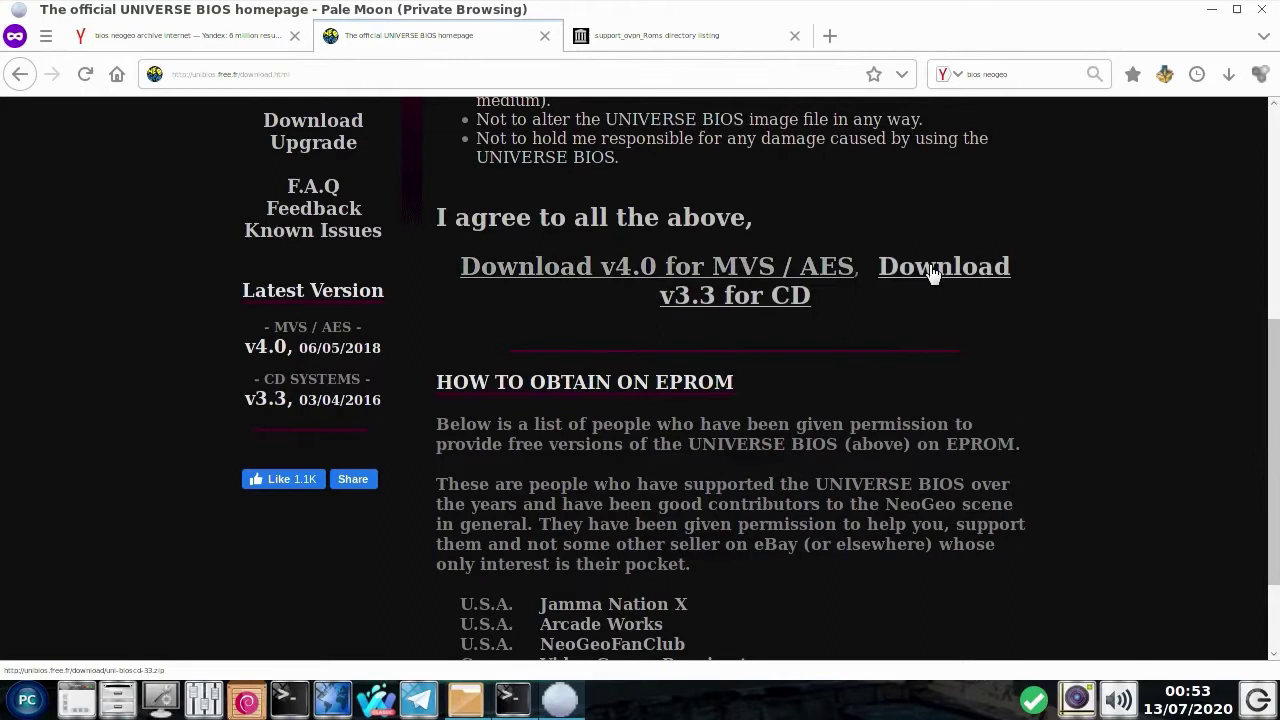
{"action": "left_click", "coordinate": [600, 268]}
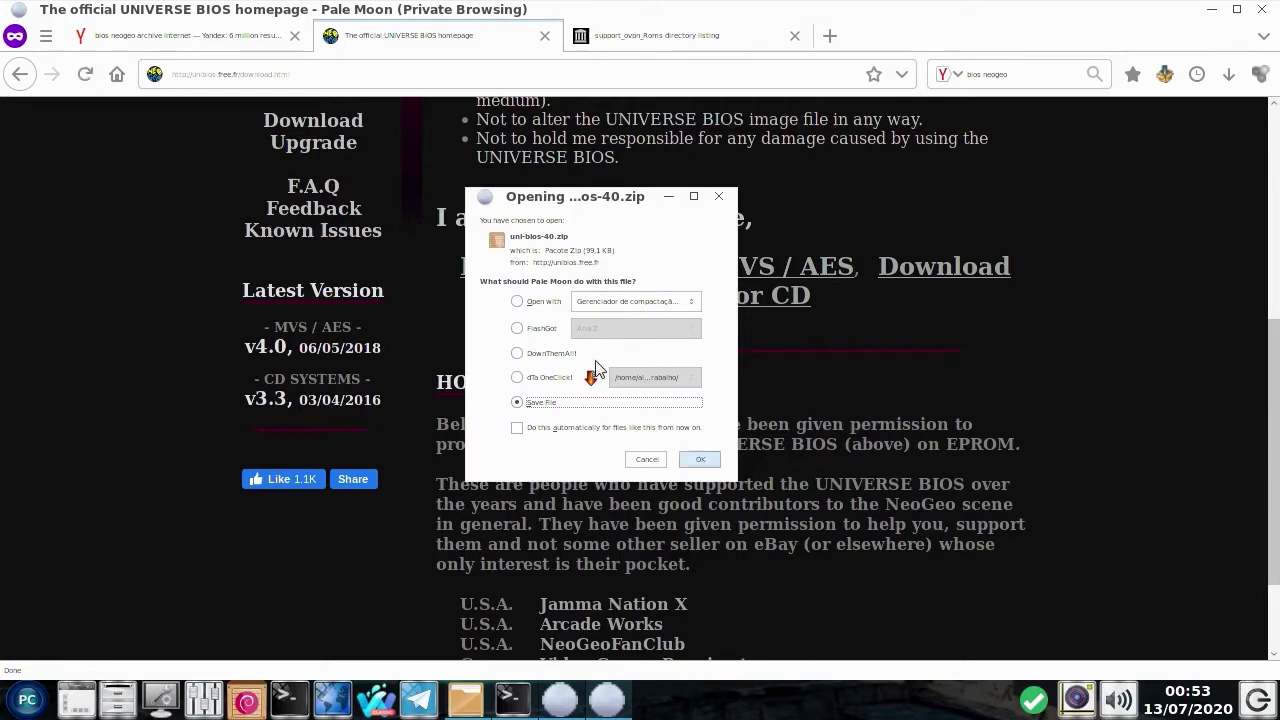
{"action": "left_click", "coordinate": [591, 378]}
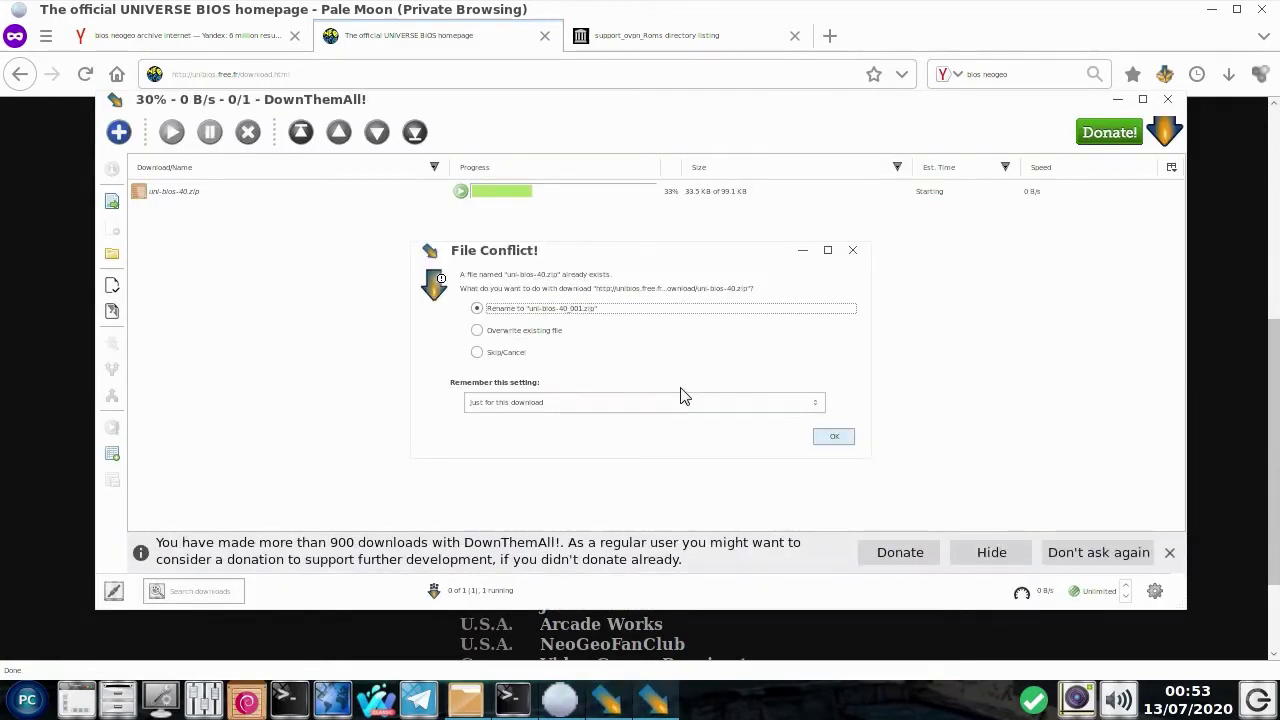
Step: Skip the conflicting uni-bios-40.zip download and close the DownThemAll! window along with its donation notice
{"action": "left_click", "coordinate": [512, 358]}
{"action": "left_click", "coordinate": [840, 438]}
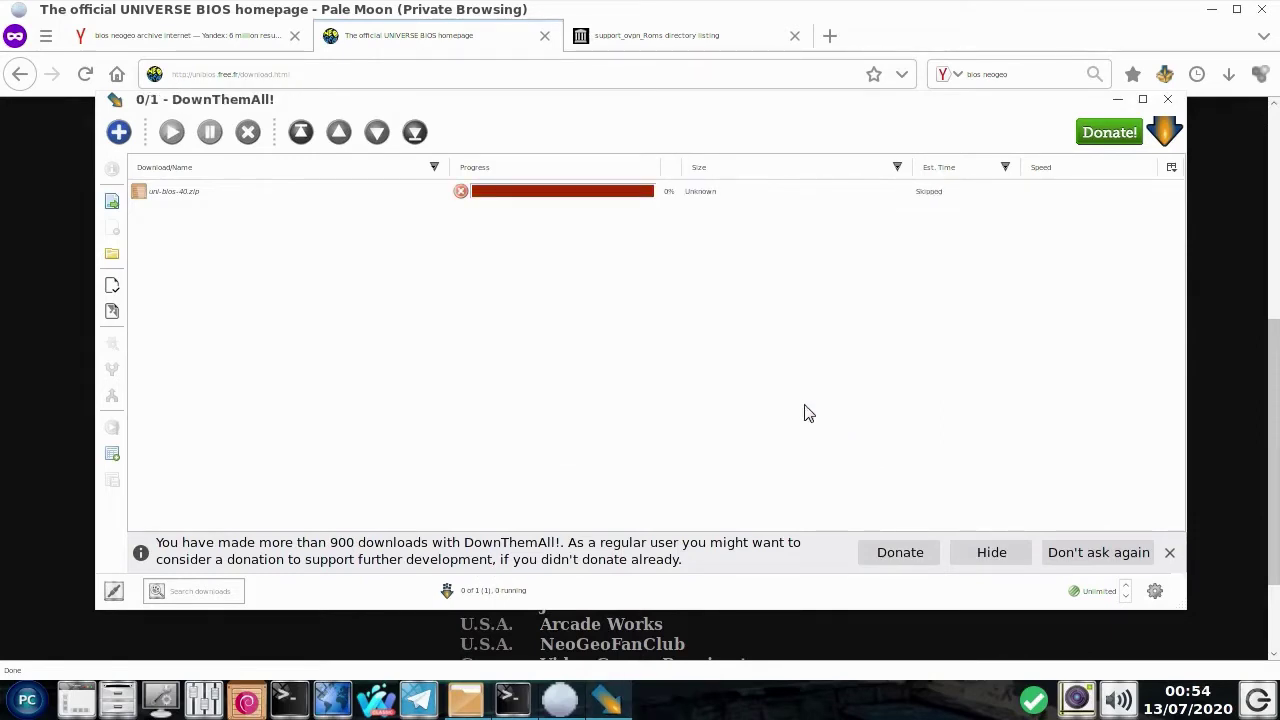
{"action": "left_click", "coordinate": [1169, 553]}
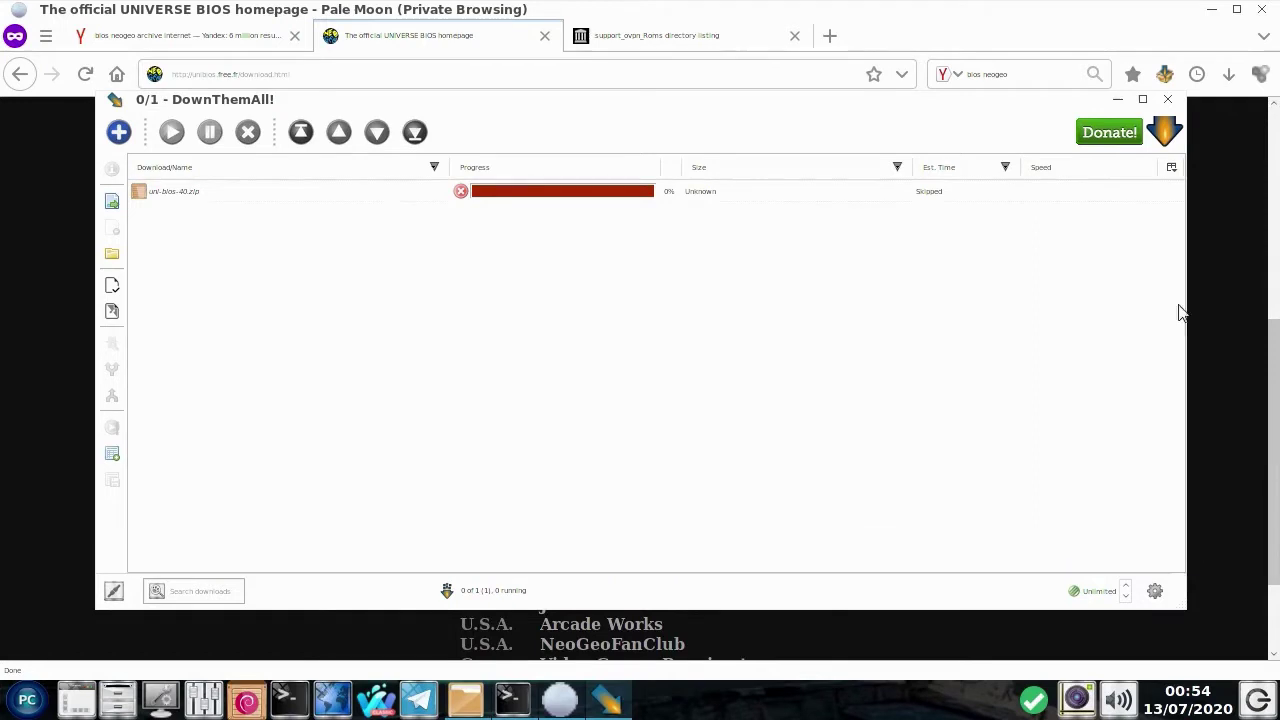
{"action": "left_click", "coordinate": [1168, 101]}
{"action": "left_click", "coordinate": [795, 384]}
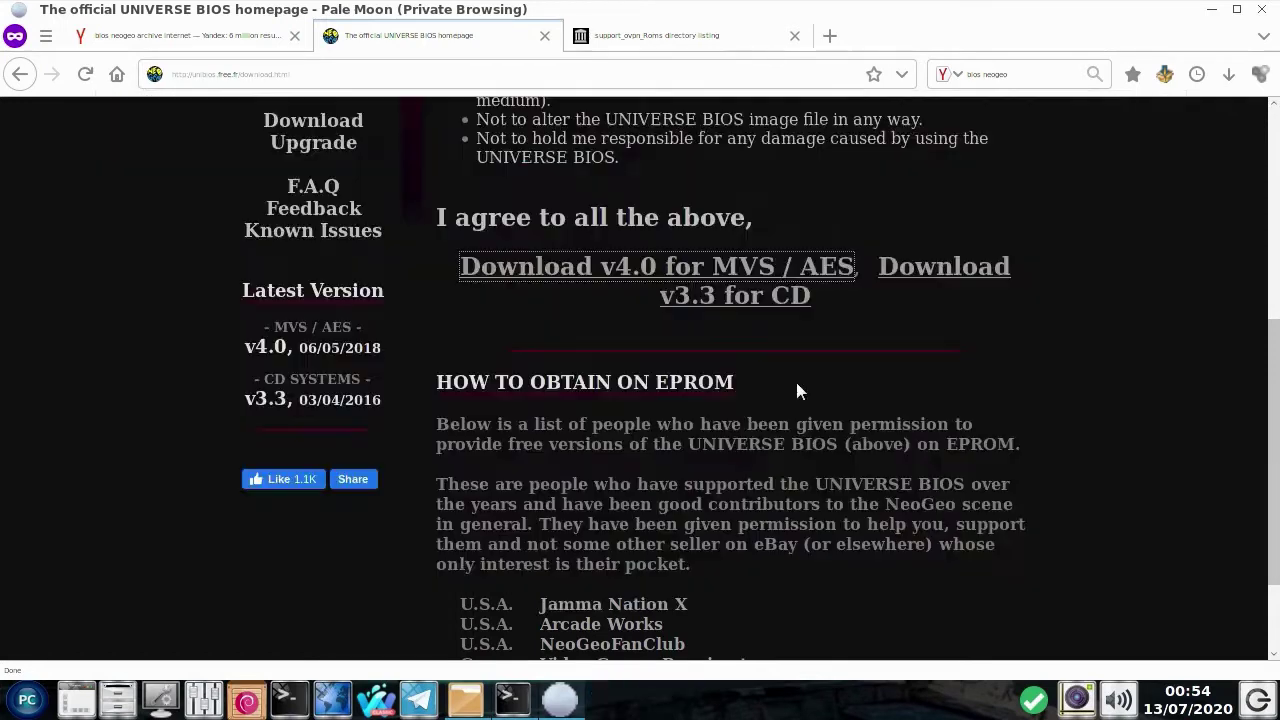
{"action": "left_click", "coordinate": [795, 424]}
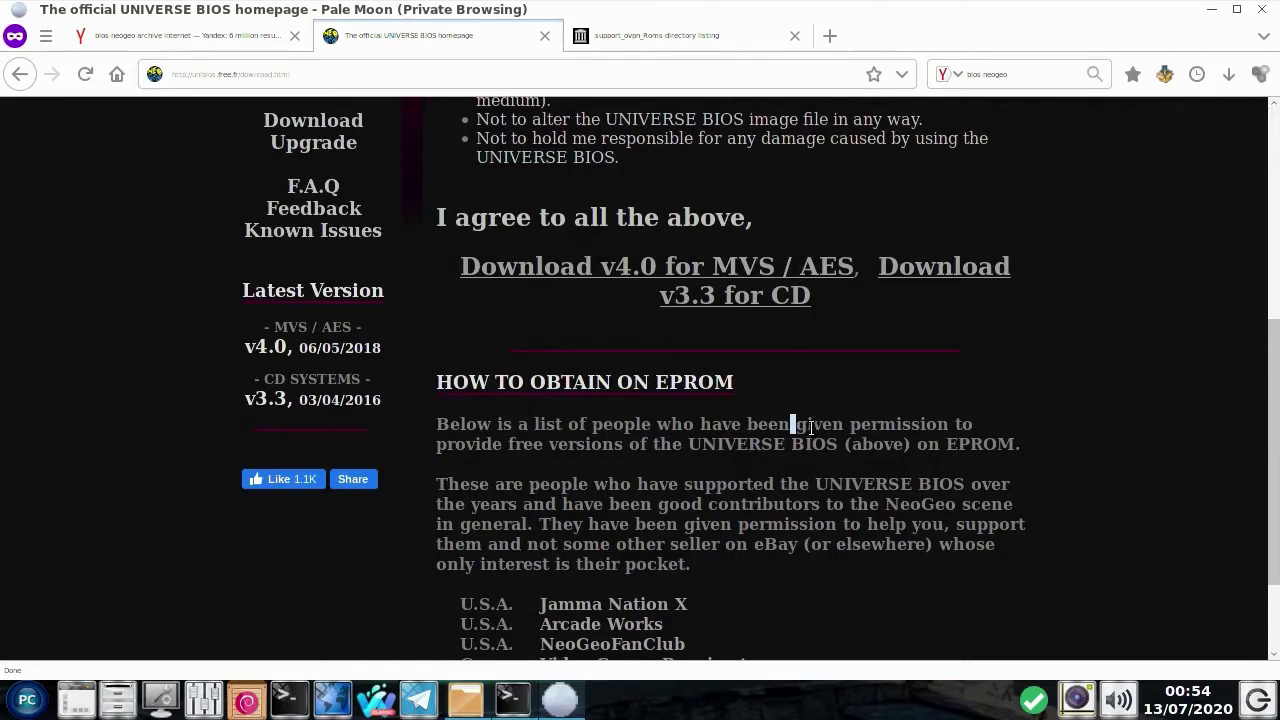
{"action": "scroll", "coordinate": [810, 425], "scroll_direction": "down", "scroll_amount": 3}
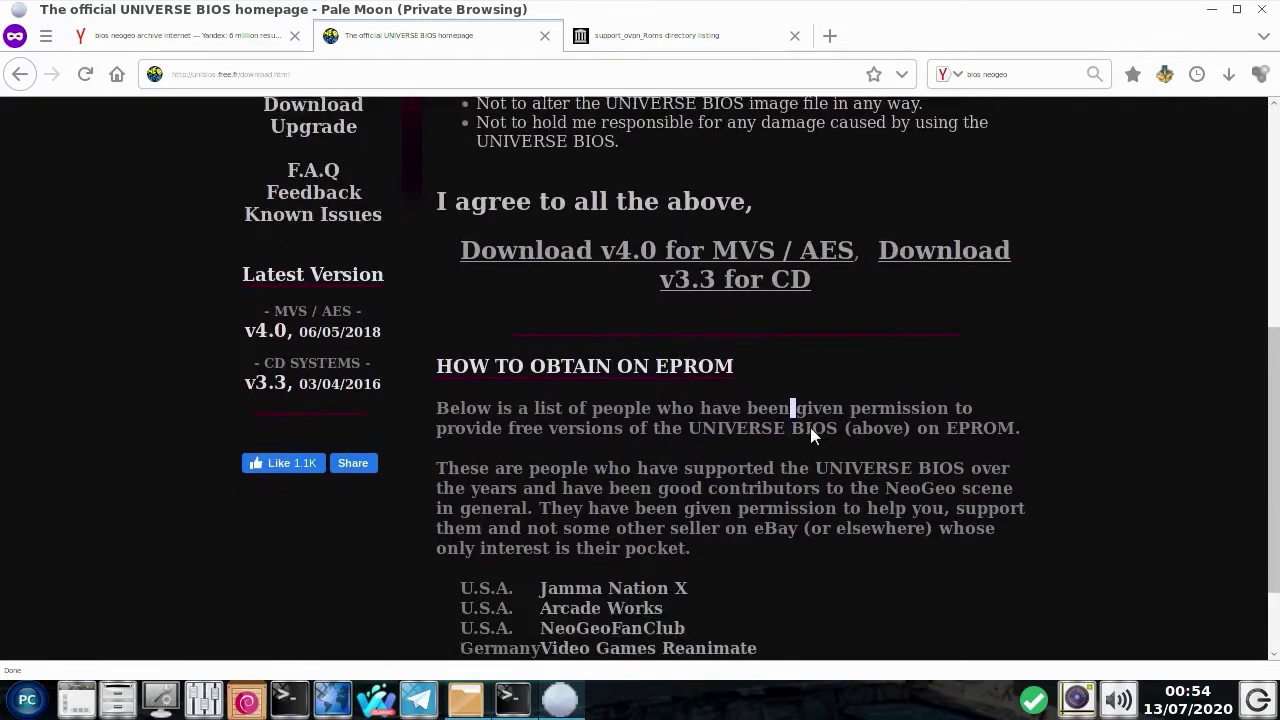
{"action": "scroll", "coordinate": [907, 404], "scroll_direction": "up", "scroll_amount": 10}
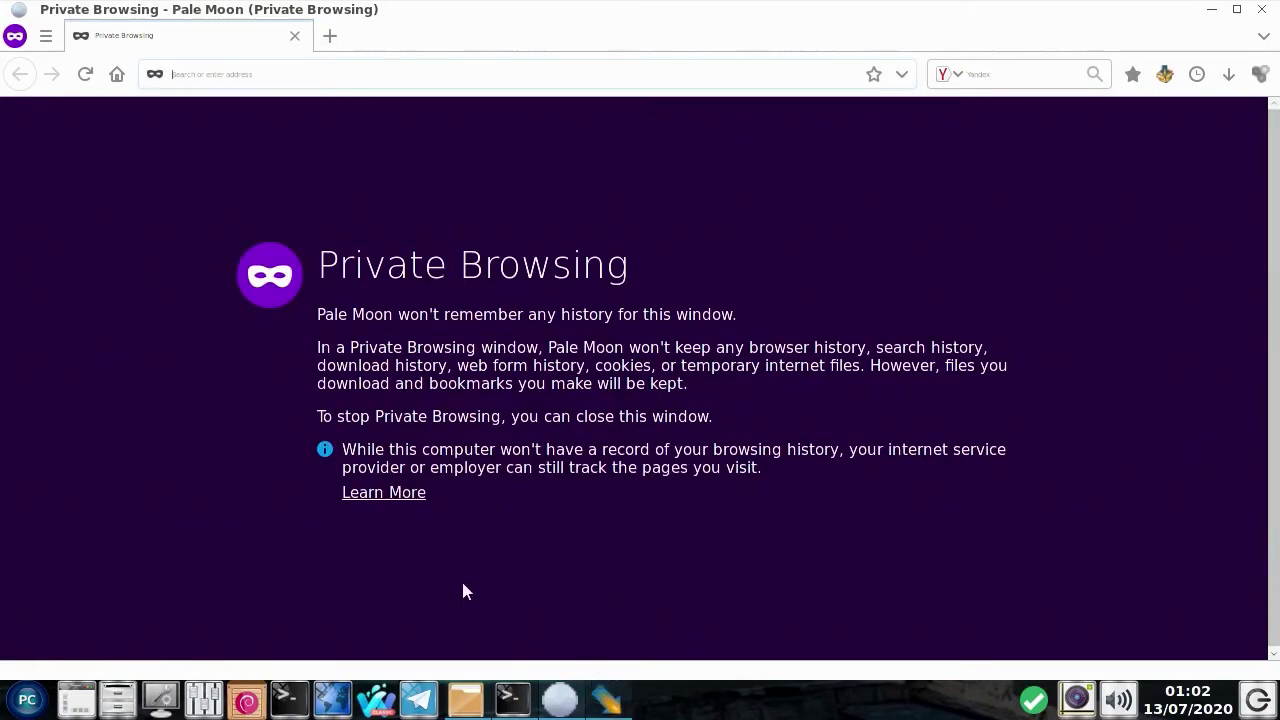
Step: Show the desktop with the downloaded BIOS files and bring up the DownThemAll! window to check the MAME 0.202 ROMs download
{"action": "left_click", "coordinate": [96, 694]}
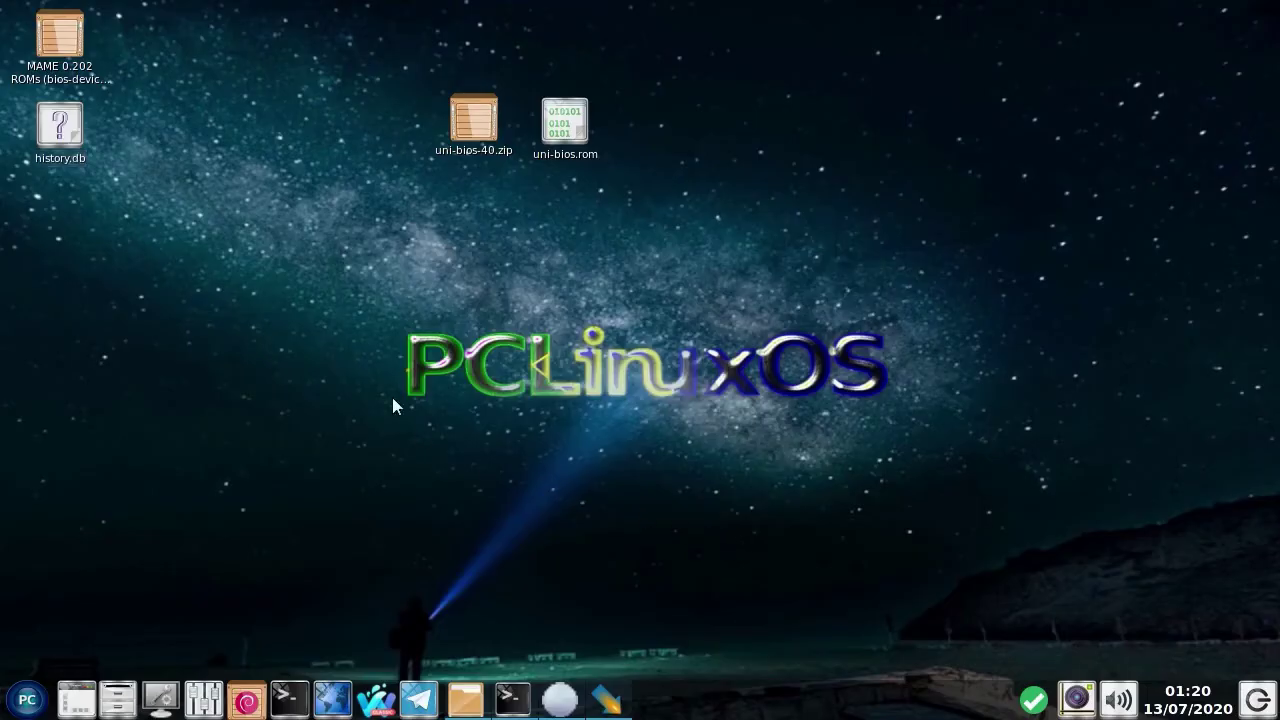
{"action": "left_click", "coordinate": [604, 700]}
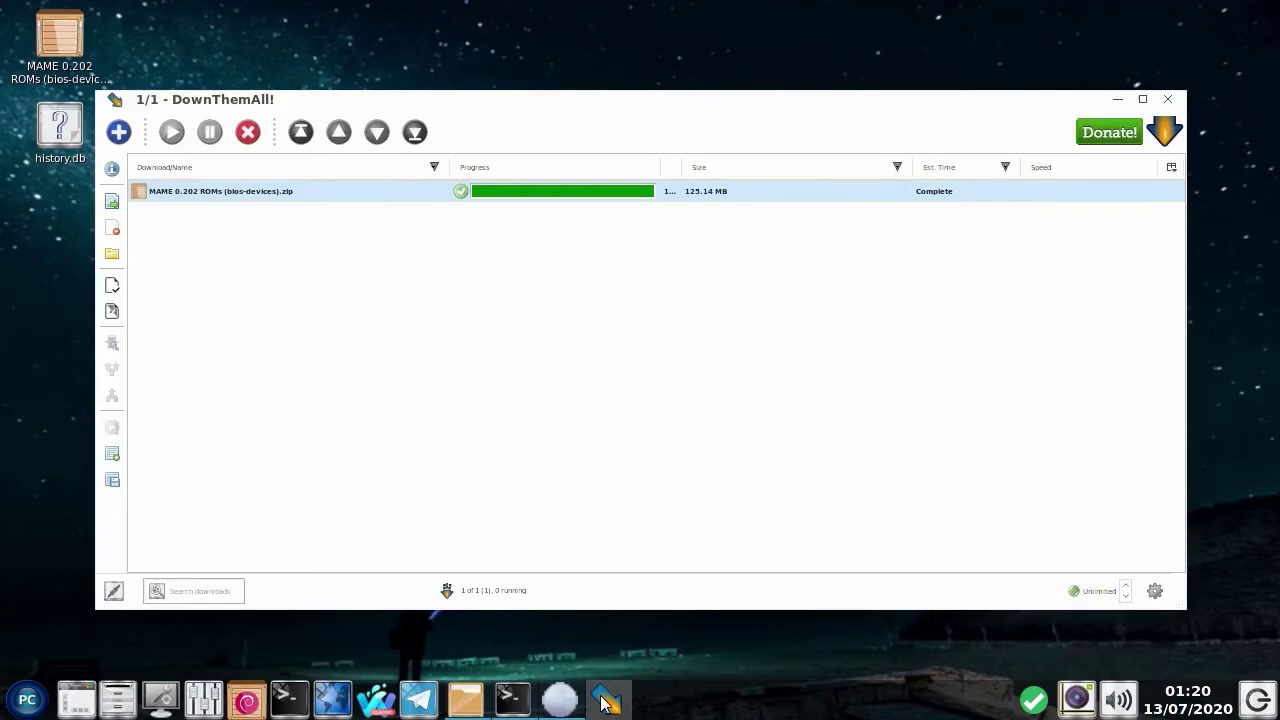
Step: Close the Pale Moon and DownThemAll! windows and place the MAME 0.202 ROMs archive beside uni-bios-40.zip on the desktop
{"action": "left_click", "coordinate": [560, 700]}
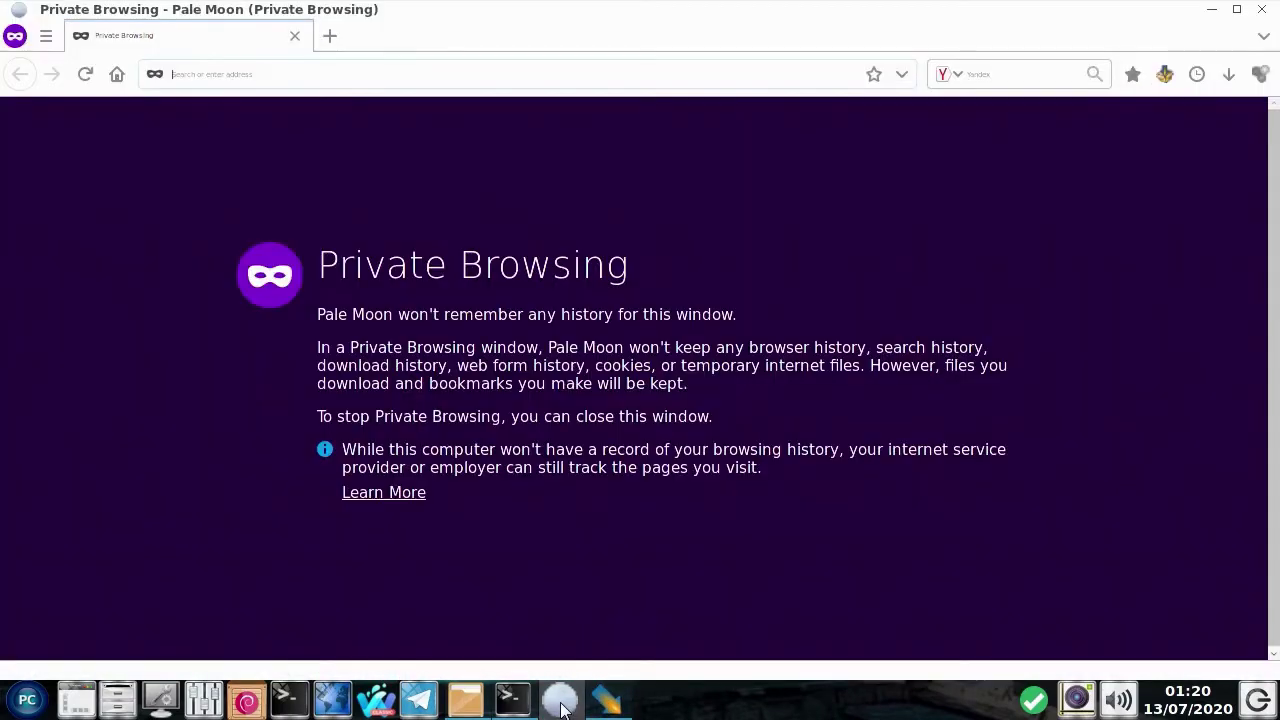
{"action": "left_click", "coordinate": [600, 702]}
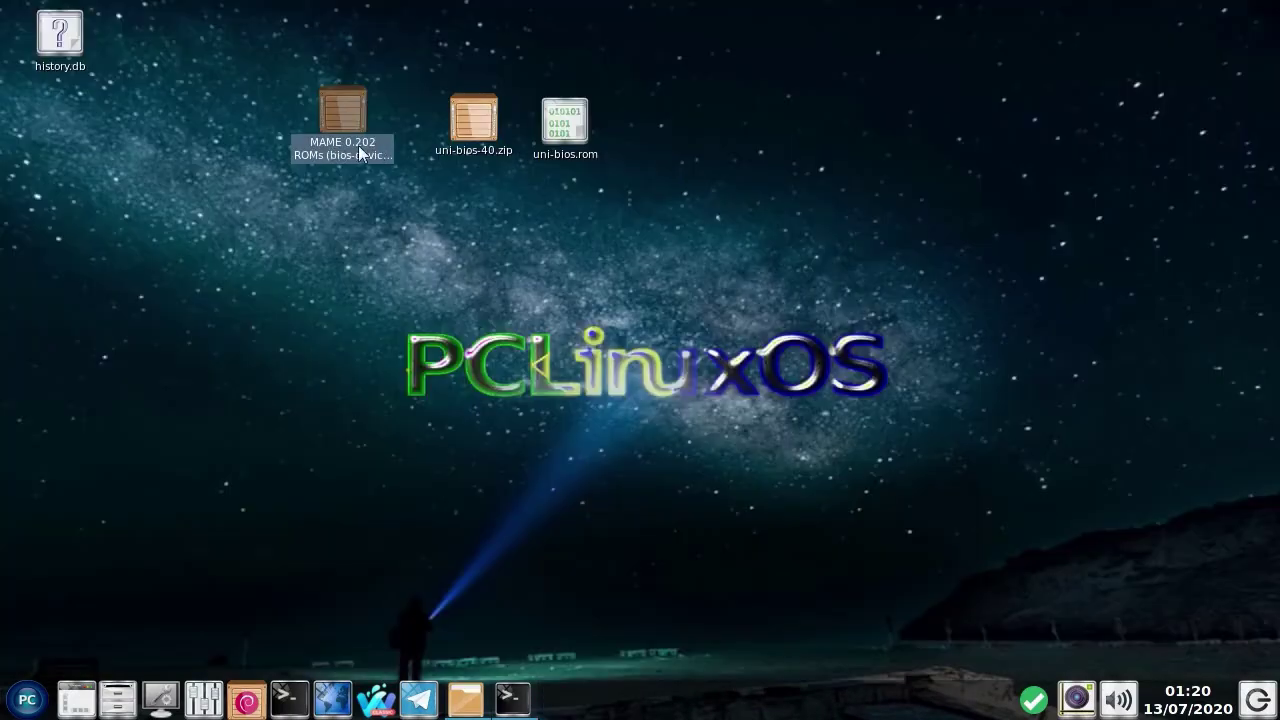
{"action": "left_click", "coordinate": [339, 212]}
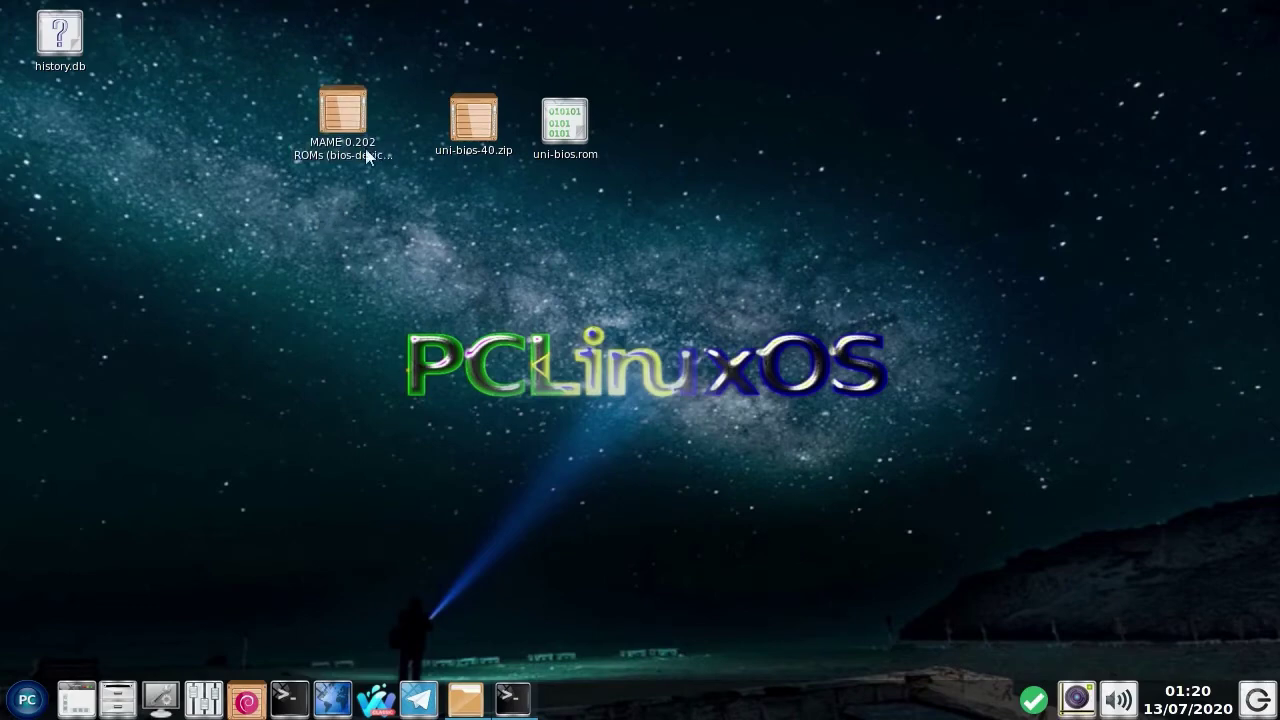
{"action": "left_click", "coordinate": [303, 155]}
{"action": "left_click", "coordinate": [348, 207]}
{"action": "left_click", "coordinate": [468, 128]}
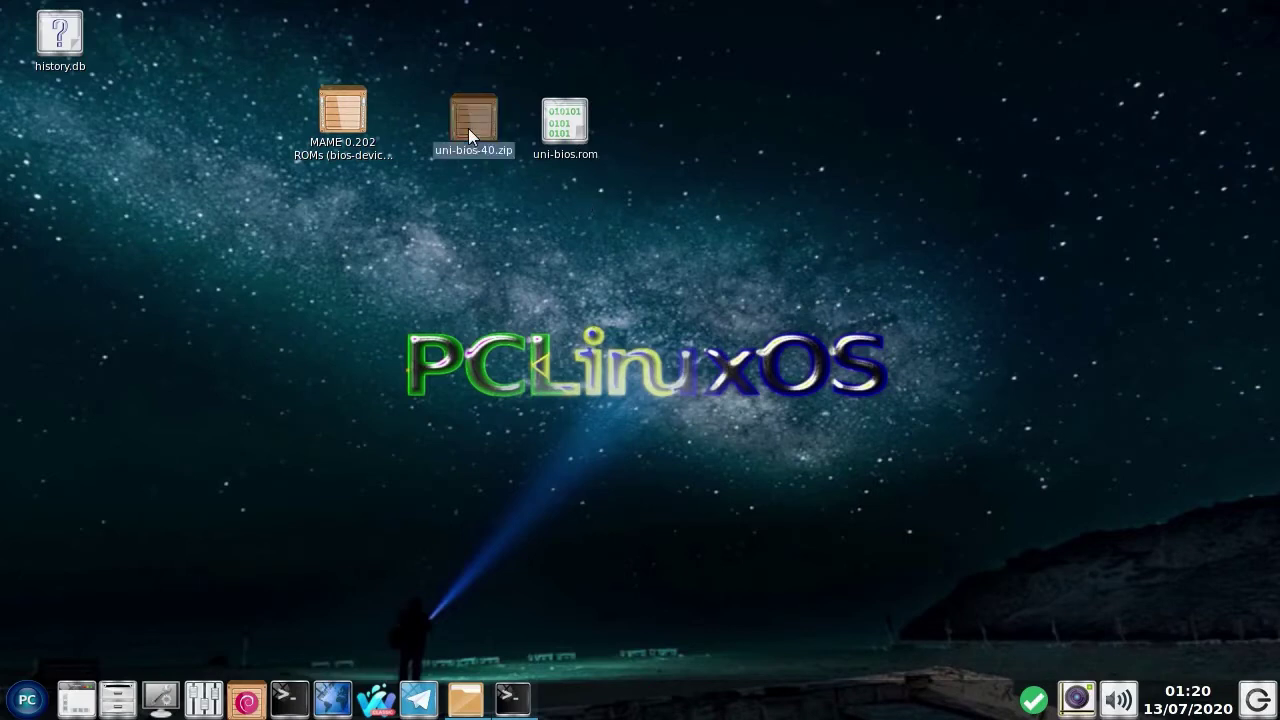
{"action": "left_click_drag", "start_coordinate": [538, 126], "coordinate": [598, 164]}
{"action": "left_click", "coordinate": [599, 172]}
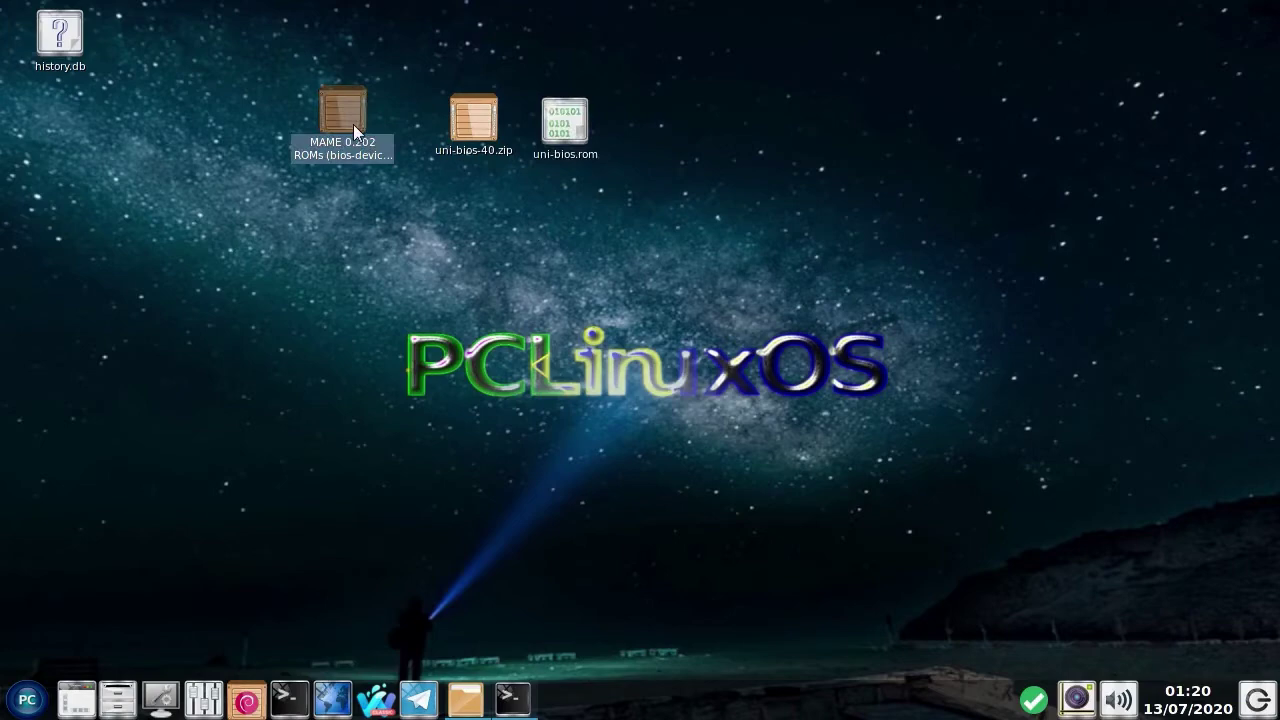
{"action": "left_click", "coordinate": [1074, 696]}
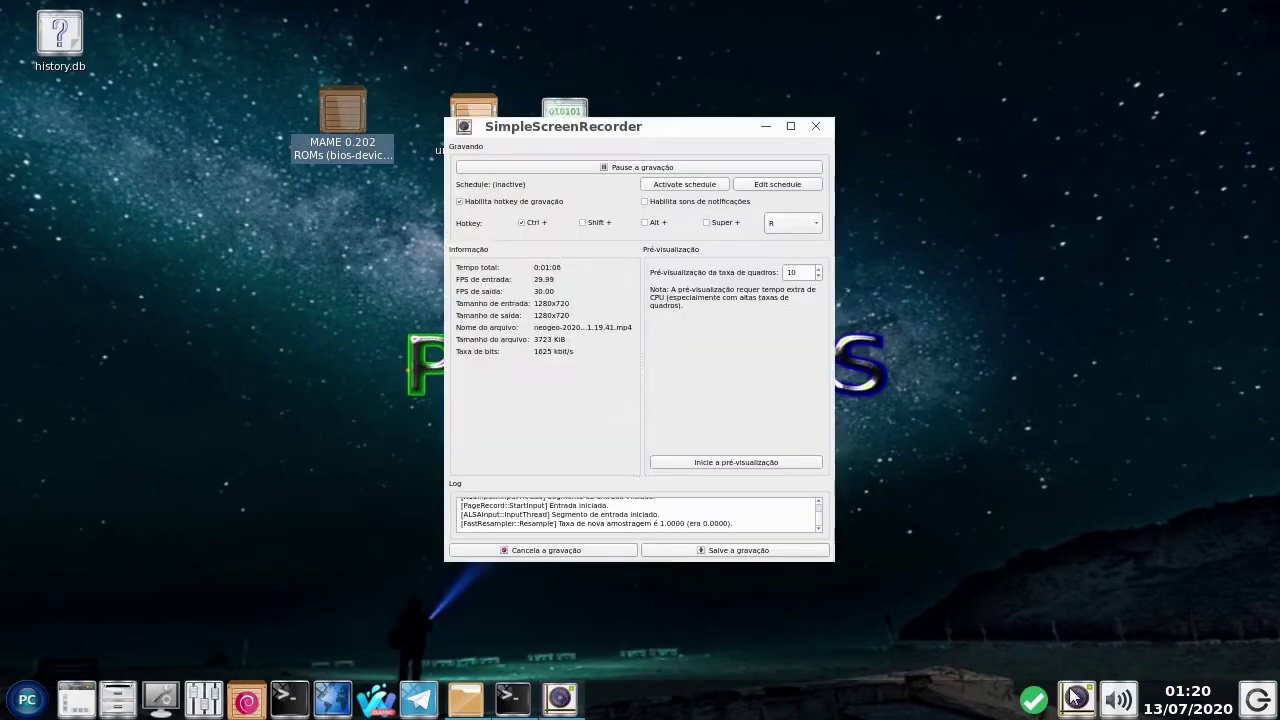
{"action": "left_click", "coordinate": [1074, 696]}
Step: Open the MAME 0.202 ROMs (bios-devices) archive in Gerenciador de compactação and select neogeo.zip inside its bios-devices folder
{"action": "right_click", "coordinate": [341, 111]}
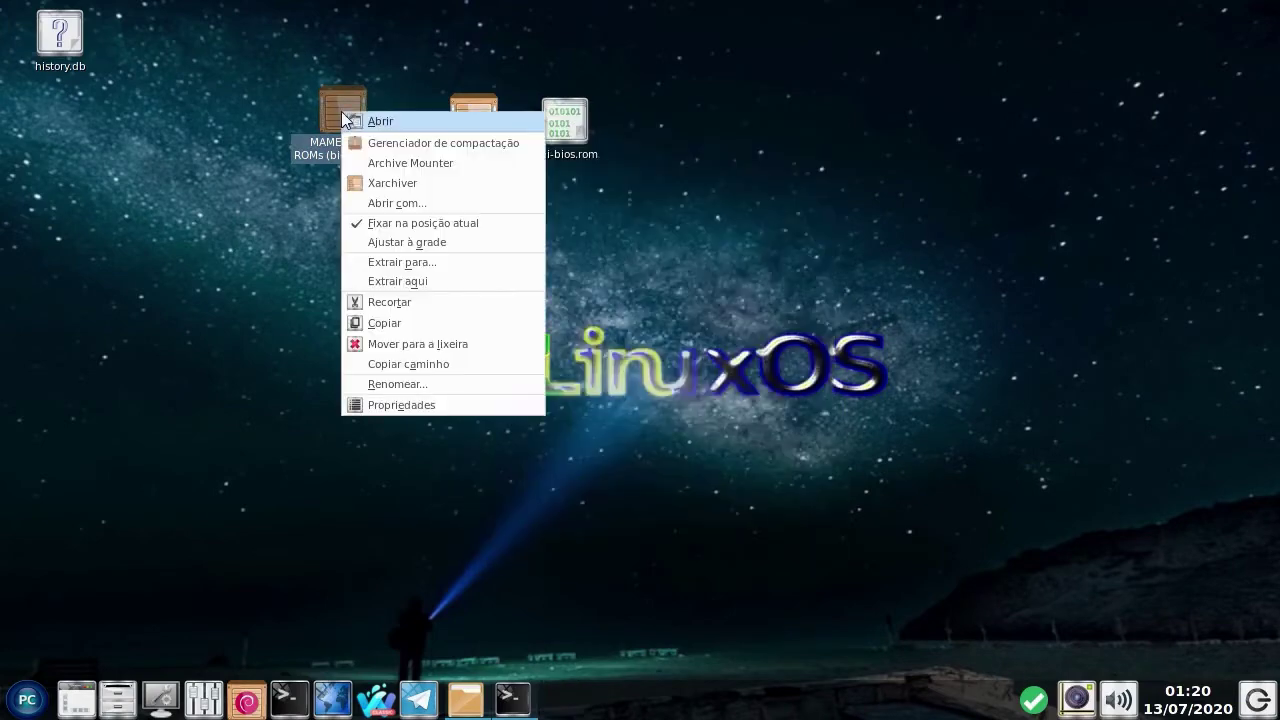
{"action": "left_click", "coordinate": [385, 143]}
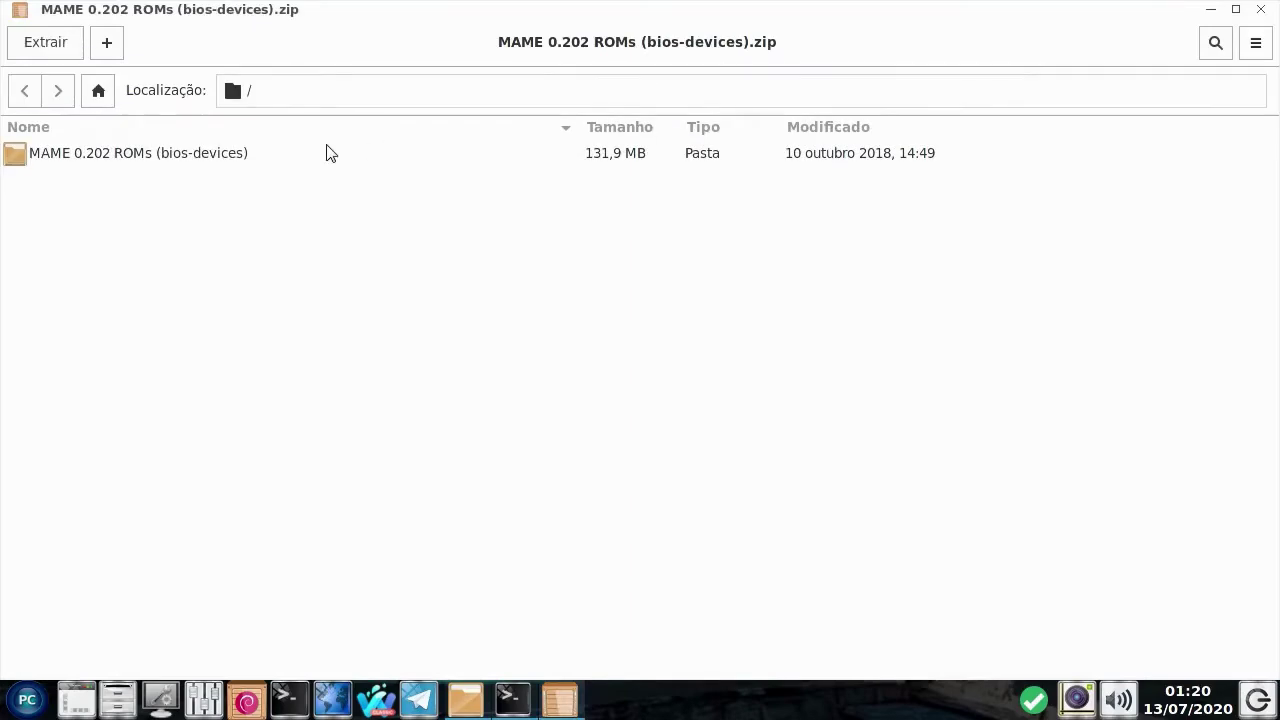
{"action": "double_click", "coordinate": [196, 153]}
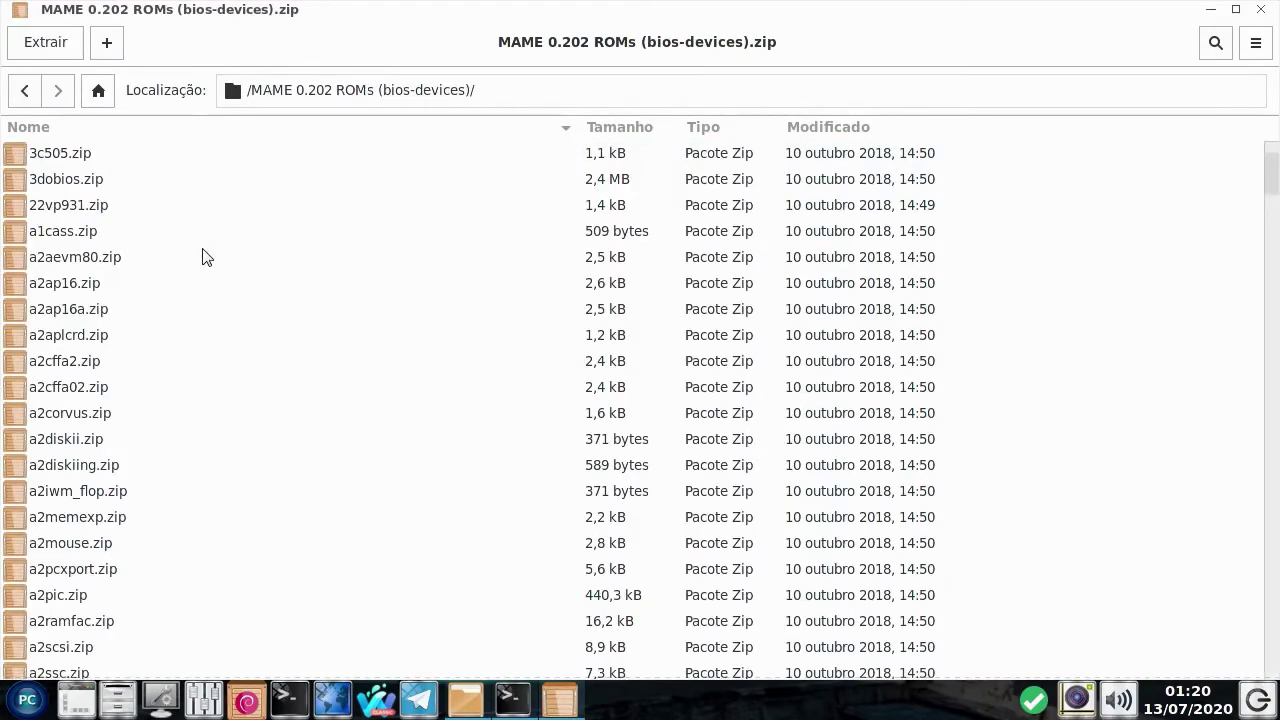
{"action": "scroll", "coordinate": [205, 255], "scroll_direction": "down", "scroll_amount": 20}
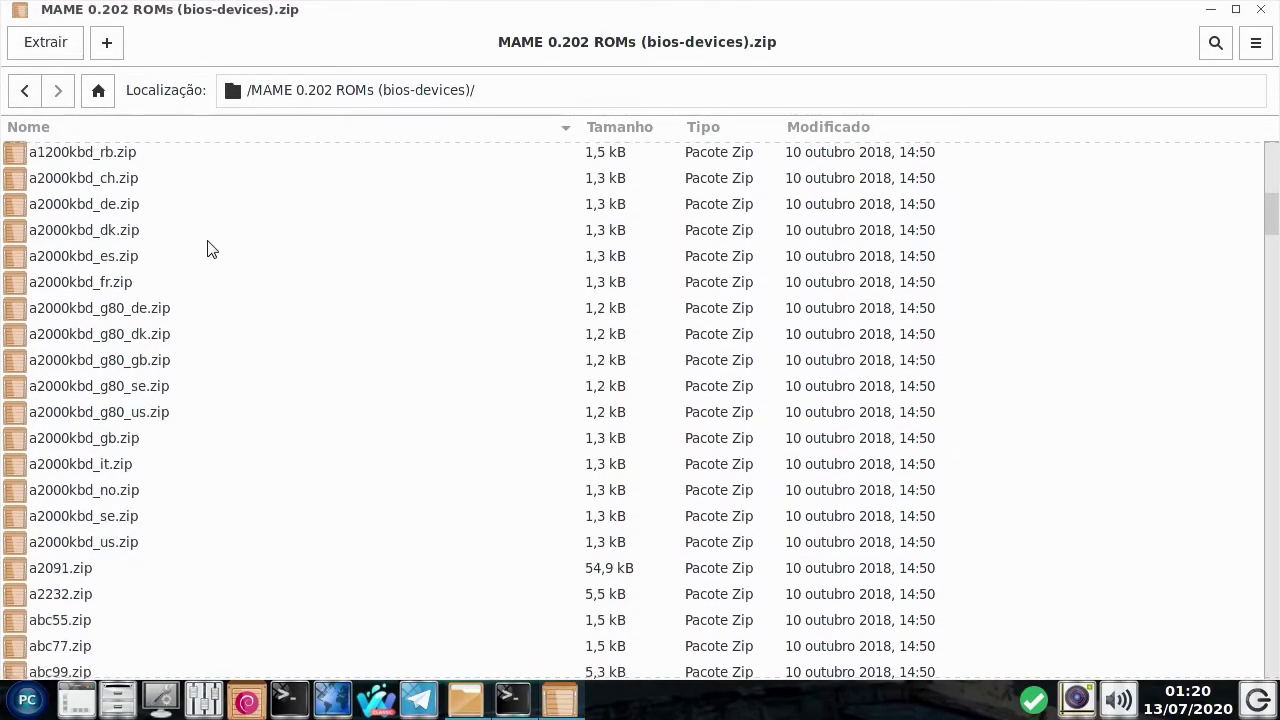
{"action": "scroll", "coordinate": [207, 249], "scroll_direction": "down", "scroll_amount": 20}
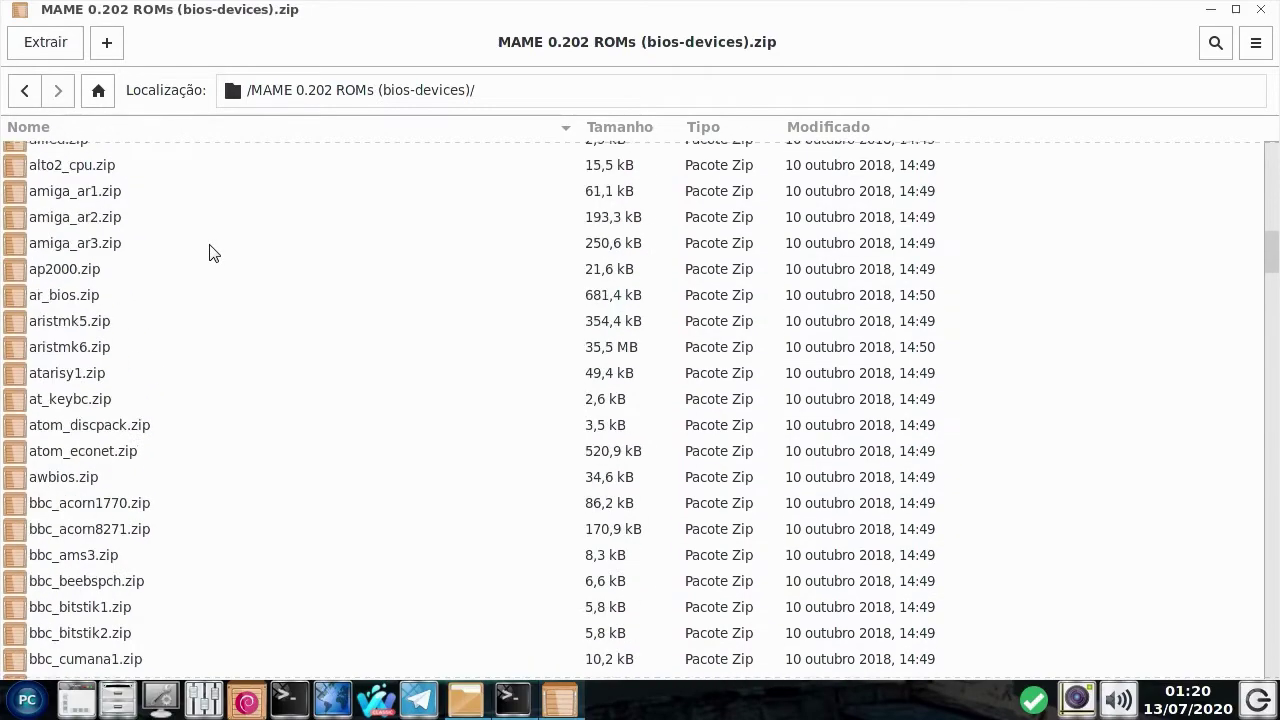
{"action": "left_click_drag", "start_coordinate": [1271, 250], "coordinate": [1276, 505]}
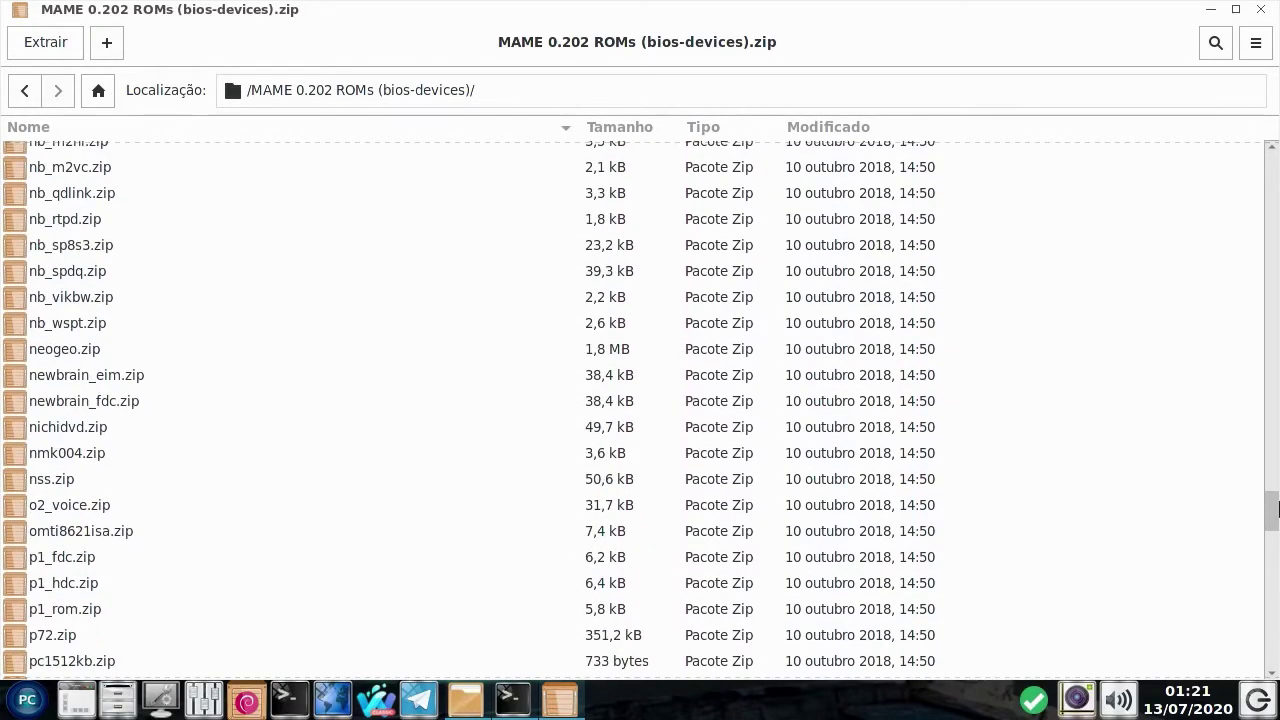
{"action": "left_click", "coordinate": [81, 356]}
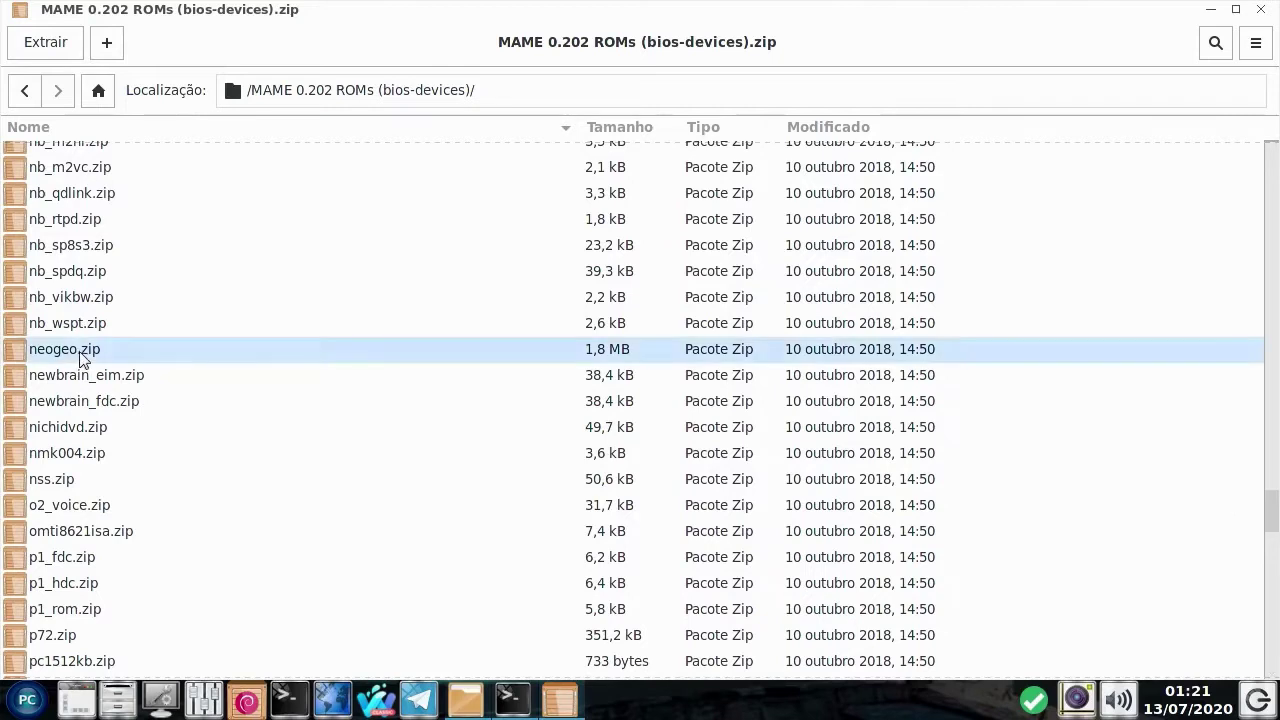
Step: Extract neogeo.zip from the MAME archive to the desktop, close the archive, and place neogeo.zip below uni-bios-40.zip
{"action": "left_click", "coordinate": [1236, 10]}
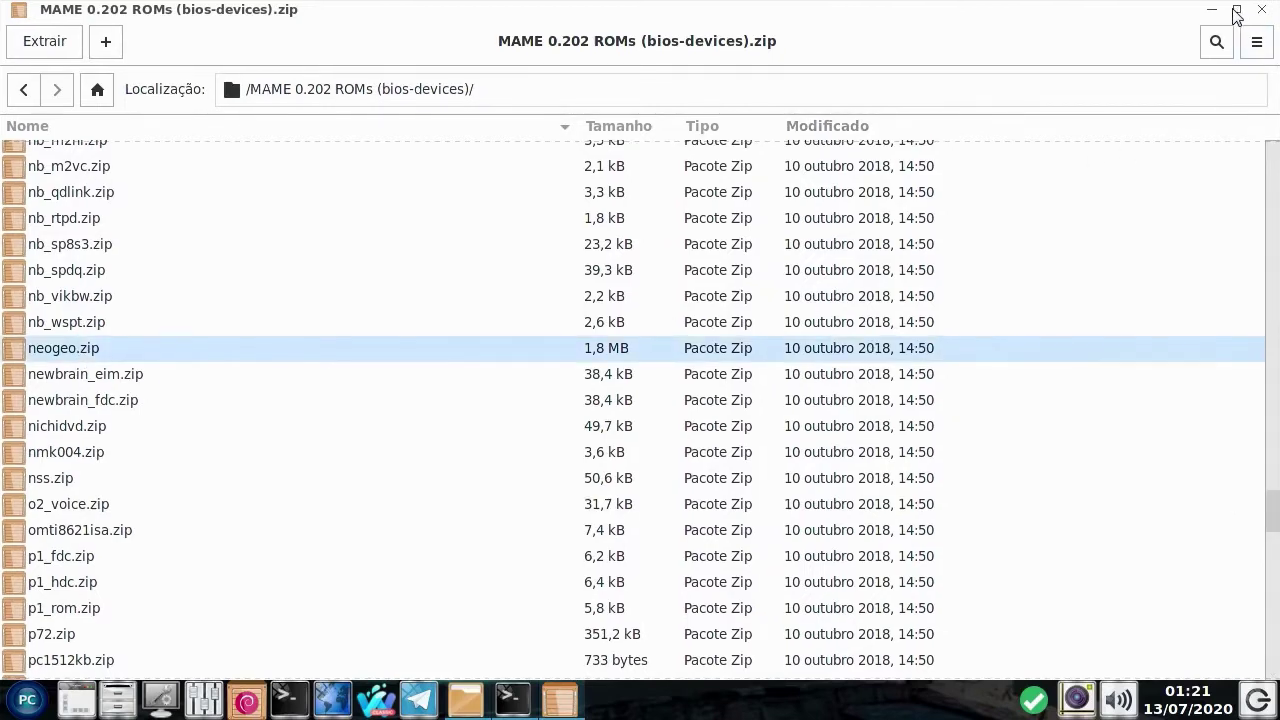
{"action": "left_click_drag", "start_coordinate": [957, 23], "coordinate": [957, 281]}
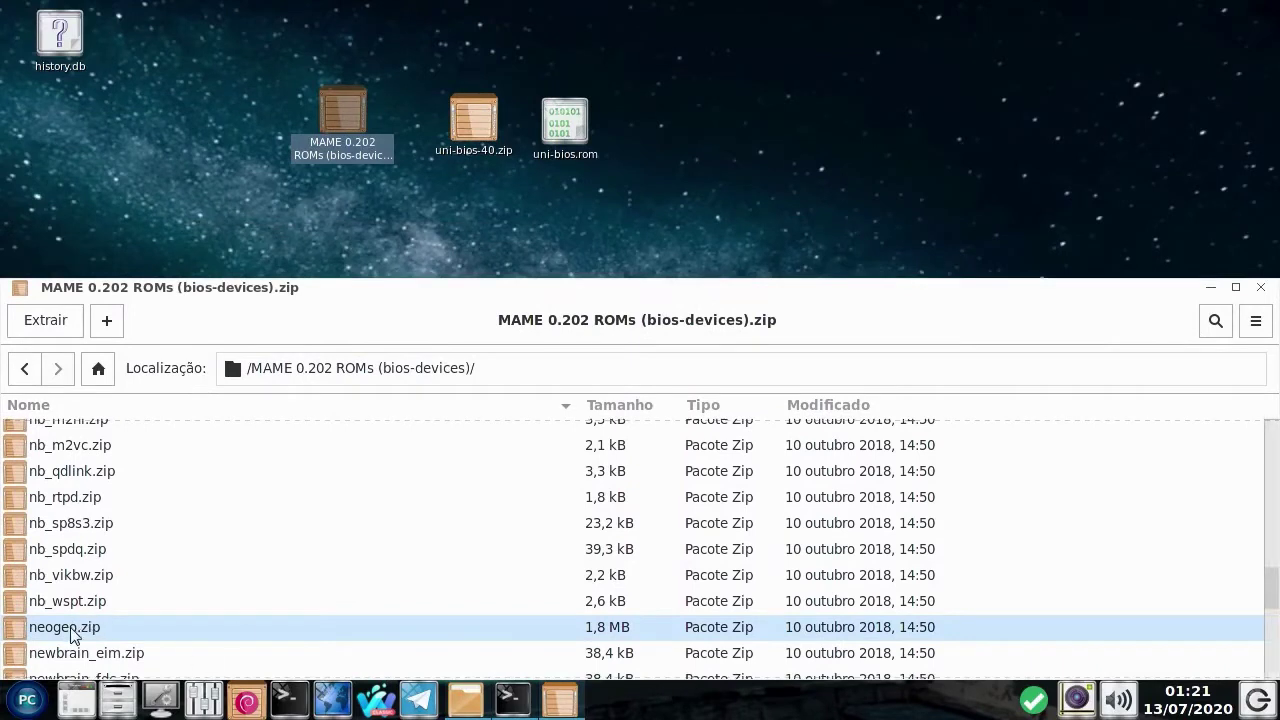
{"action": "left_click_drag", "start_coordinate": [70, 636], "coordinate": [321, 202]}
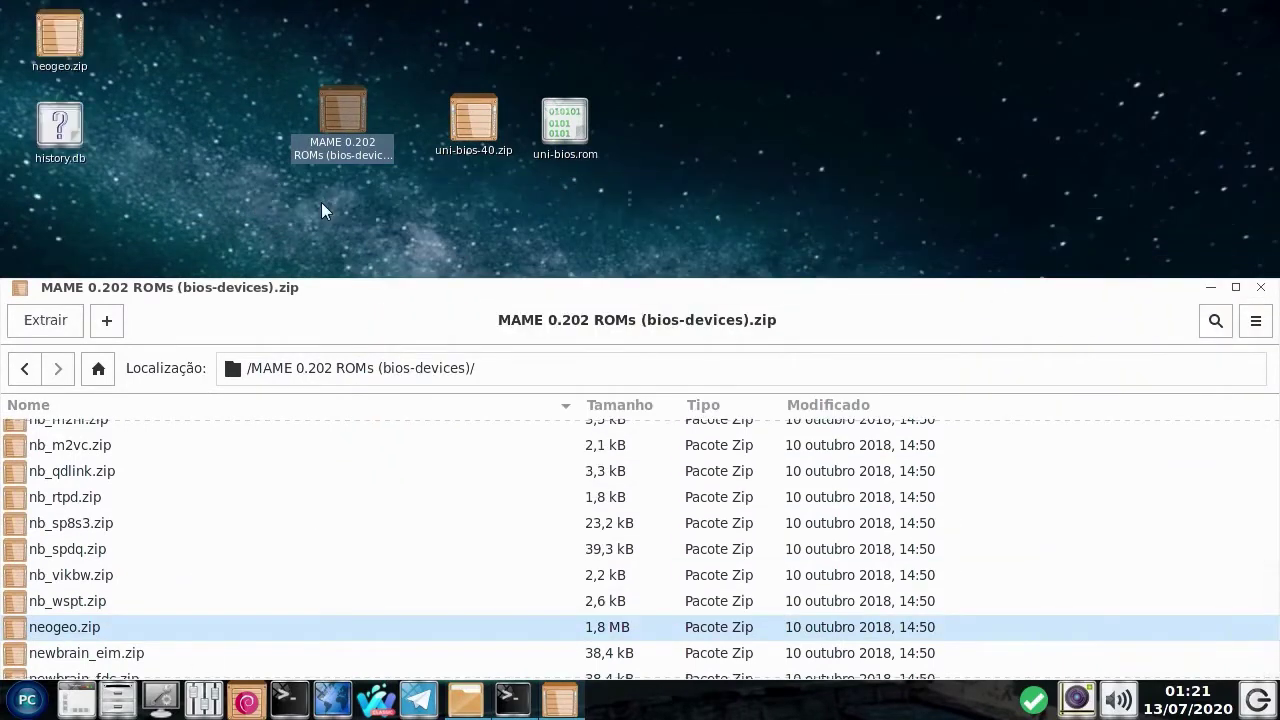
{"action": "left_click", "coordinate": [1262, 294]}
{"action": "left_click_drag", "start_coordinate": [42, 48], "coordinate": [470, 228]}
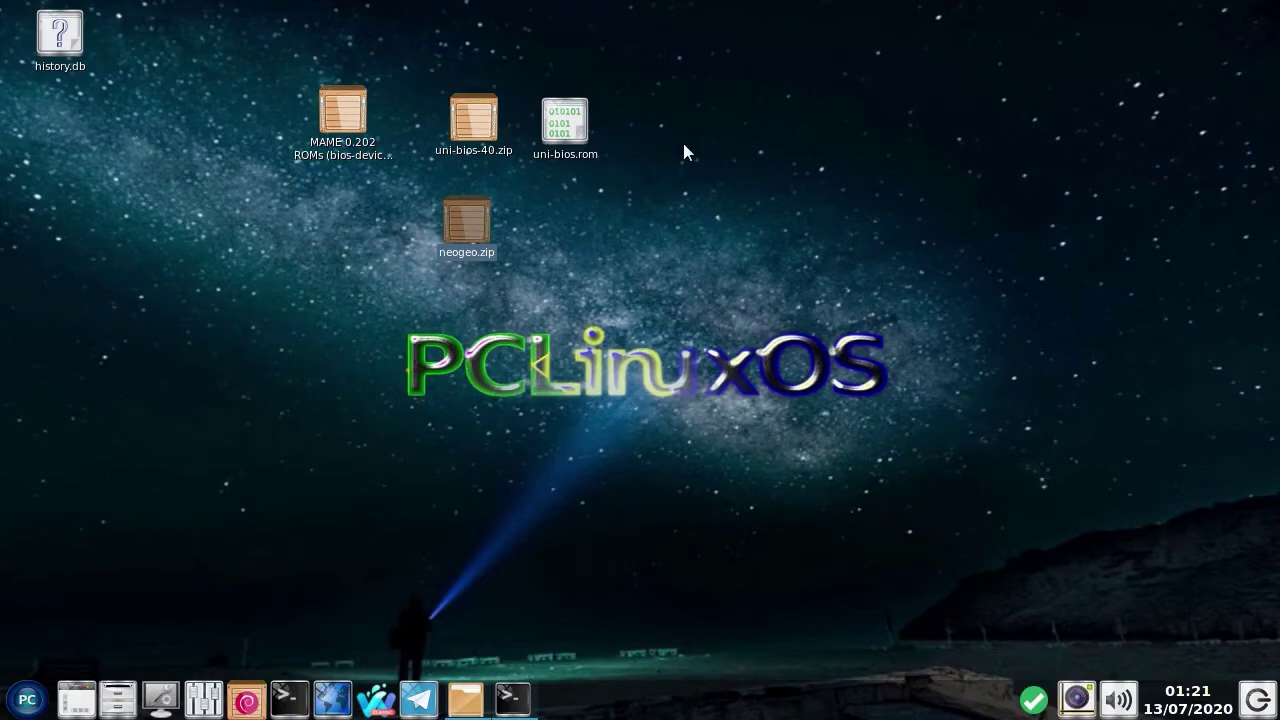
Step: Open neogeo.zip in Gerenciador de compactação, add uni-bios.rom from the desktop to it, and check the entry in its file list
{"action": "left_click_drag", "start_coordinate": [559, 124], "coordinate": [651, 138]}
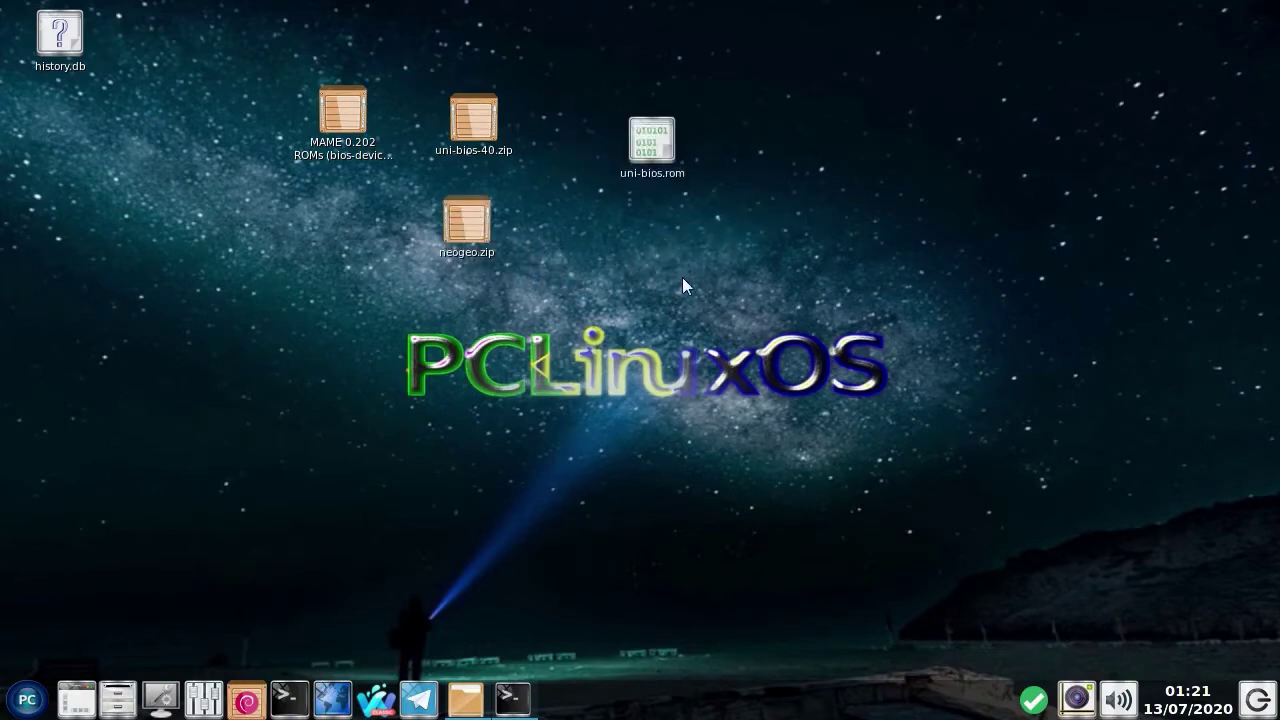
{"action": "right_click", "coordinate": [480, 221]}
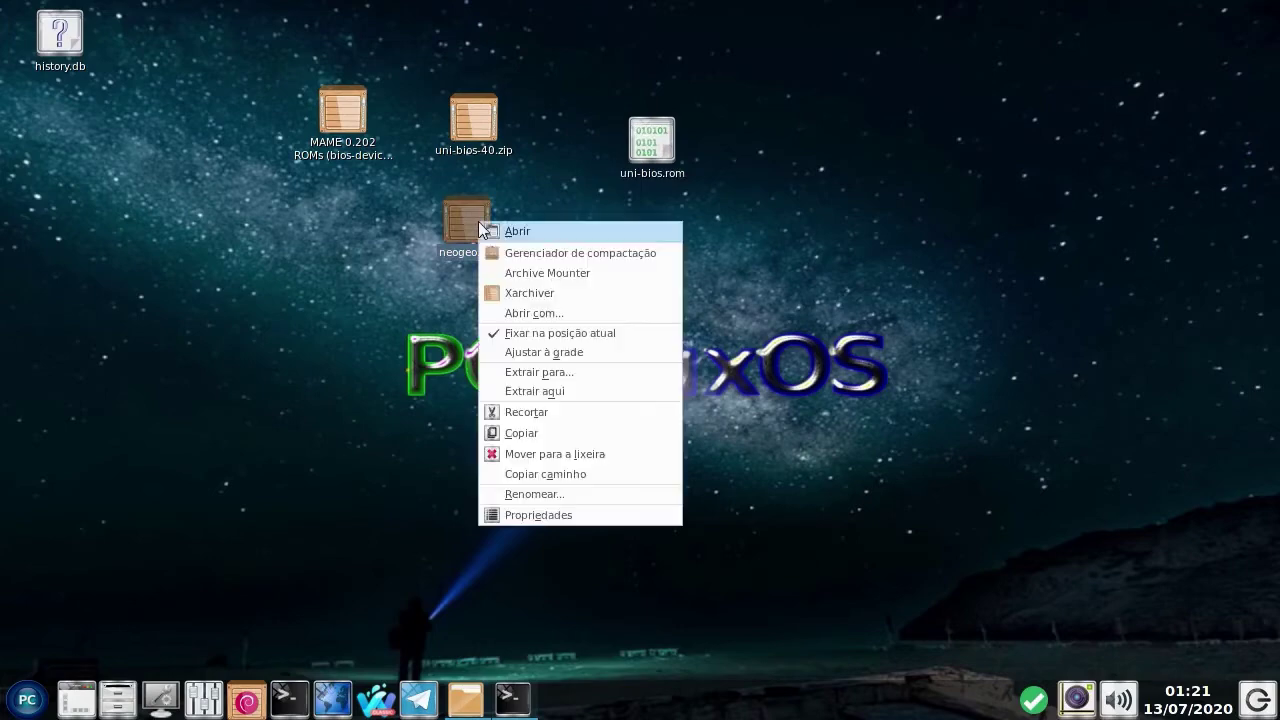
{"action": "left_click", "coordinate": [523, 255]}
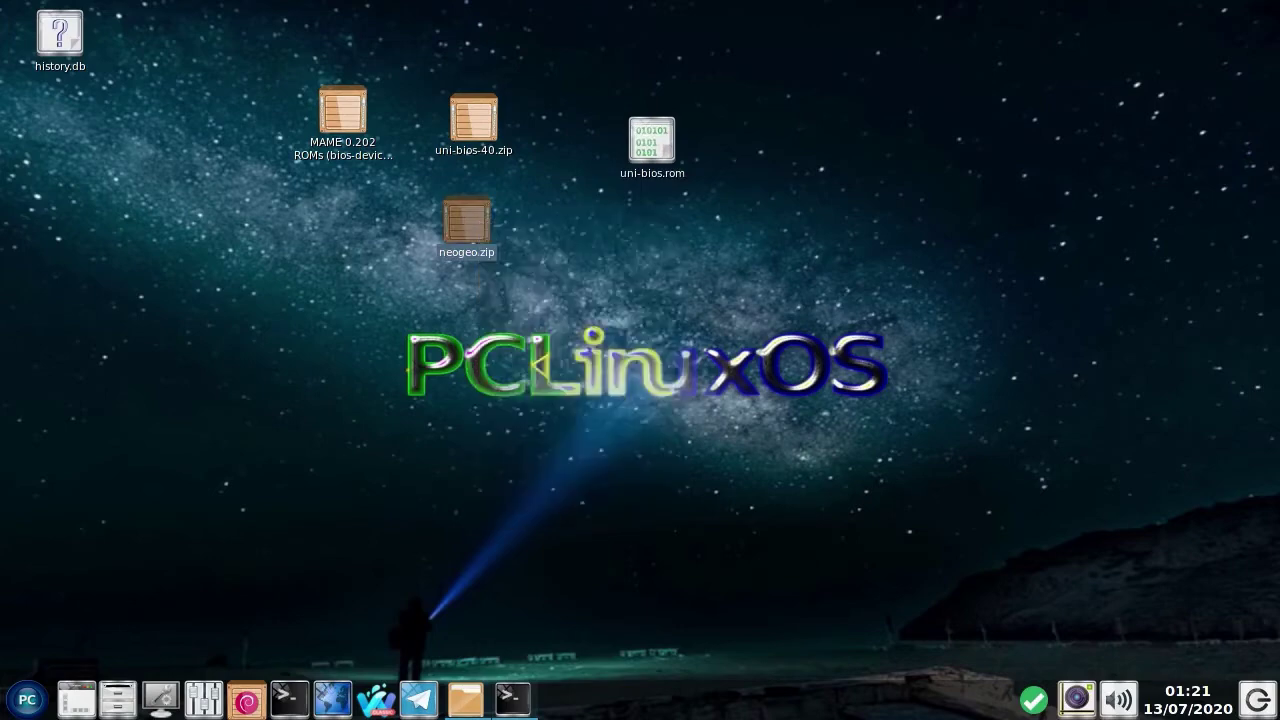
{"action": "left_click_drag", "start_coordinate": [651, 138], "coordinate": [367, 389]}
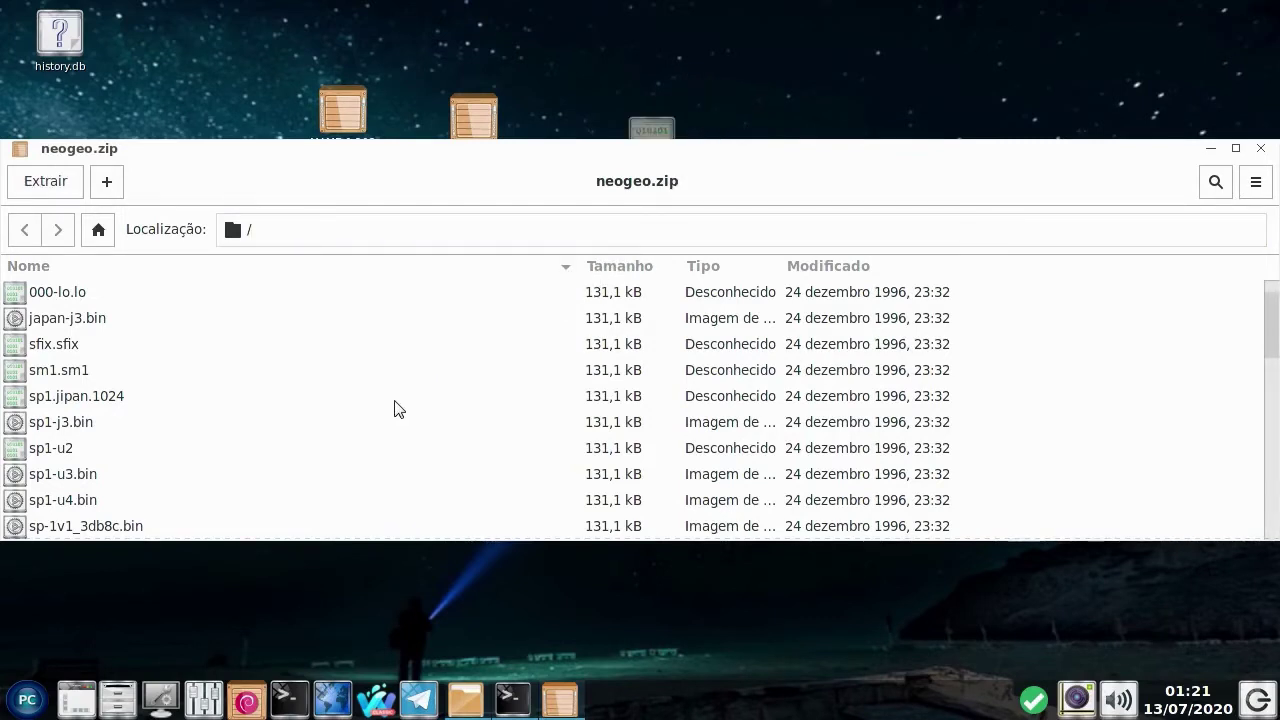
{"action": "scroll", "coordinate": [397, 414], "scroll_direction": "down", "scroll_amount": 5}
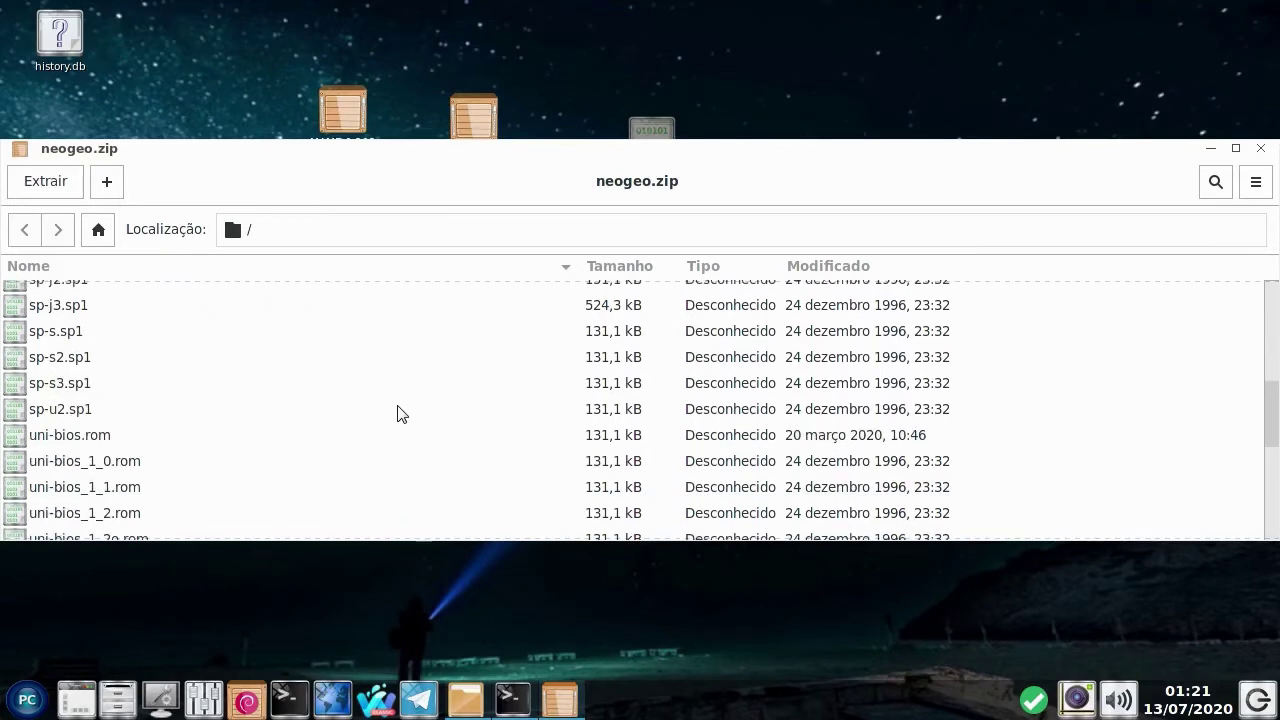
{"action": "left_click", "coordinate": [105, 438]}
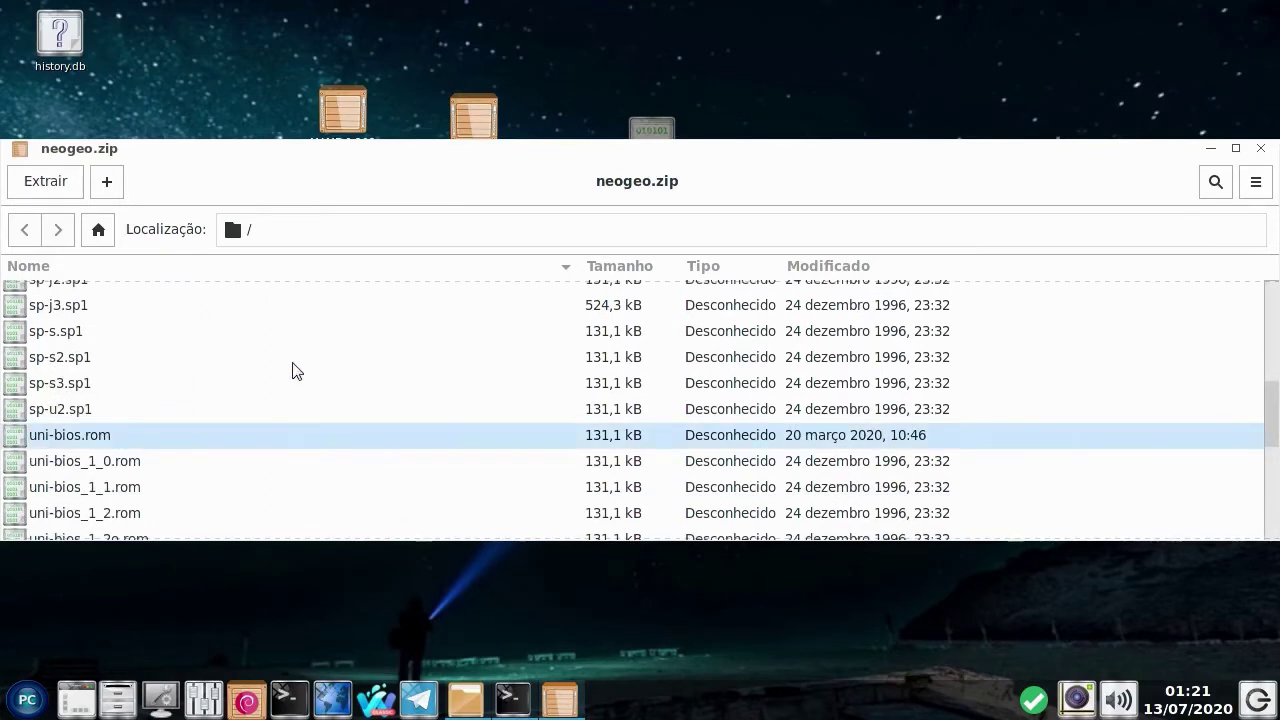
{"action": "scroll", "coordinate": [329, 378], "scroll_direction": "up", "scroll_amount": 5}
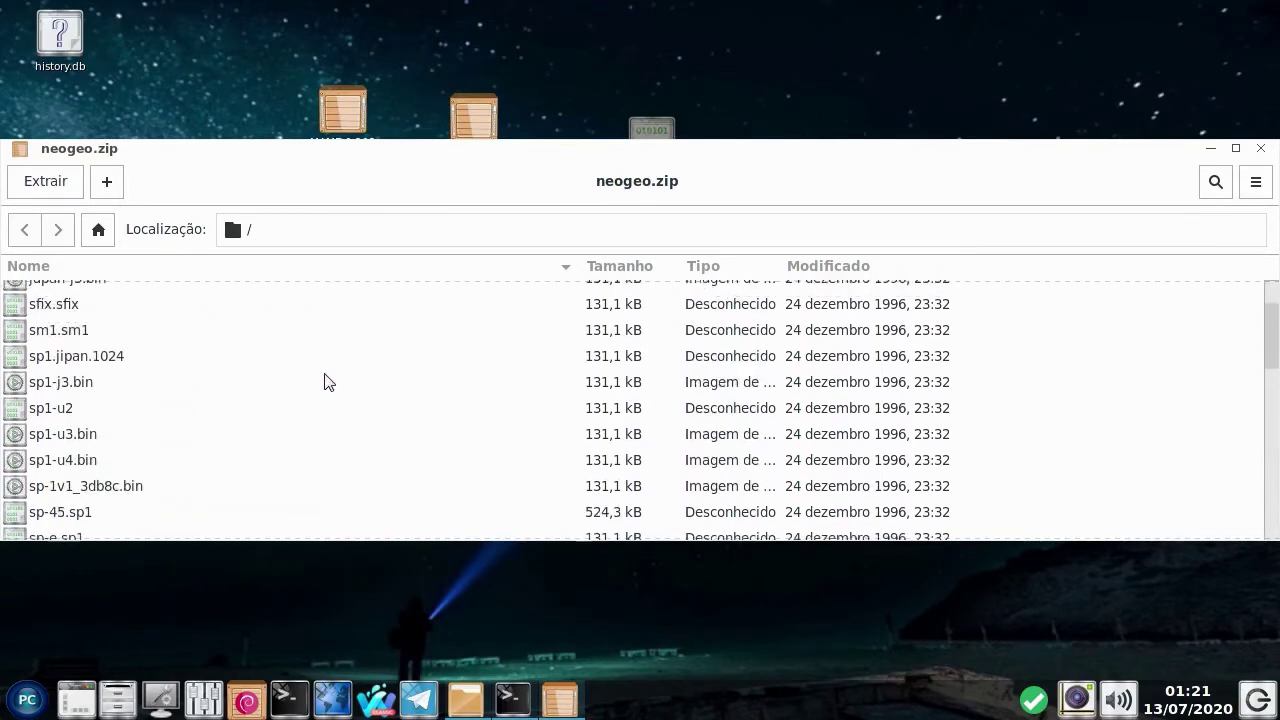
Step: Save a copy of the modified archive as neogeo_ in .zip format and close the archive window
{"action": "left_click", "coordinate": [1256, 184]}
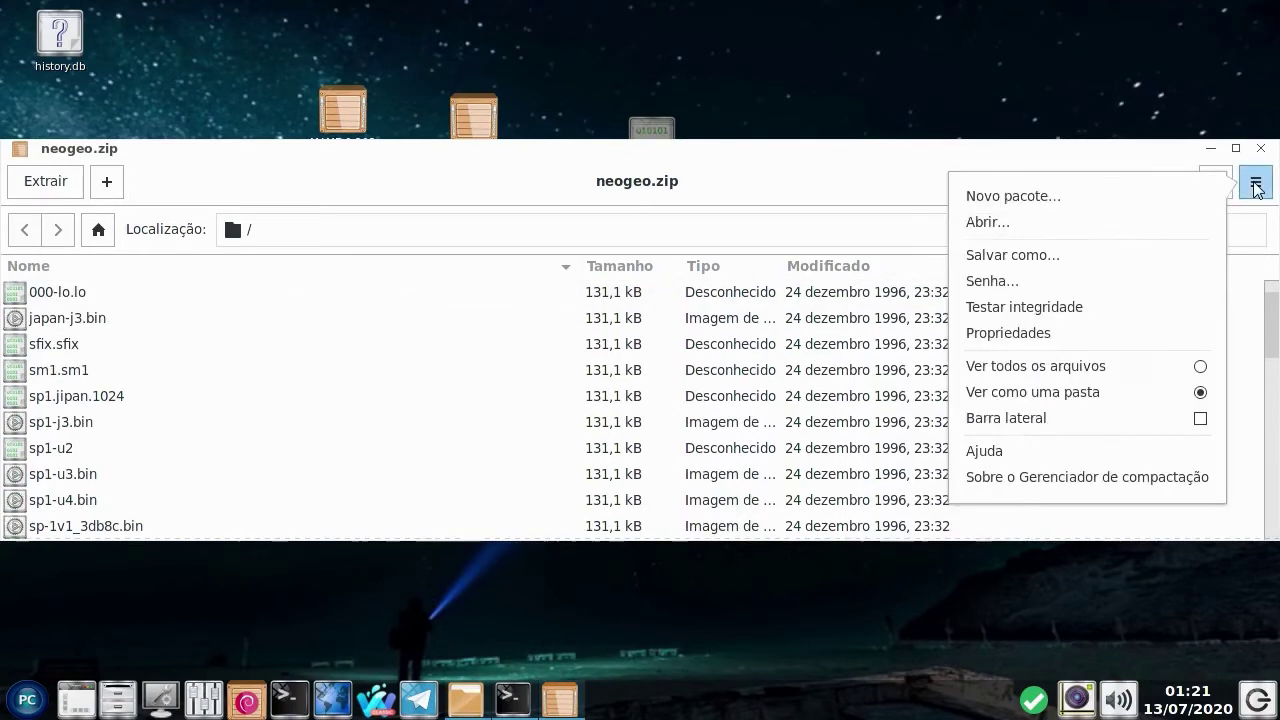
{"action": "left_click", "coordinate": [1068, 262]}
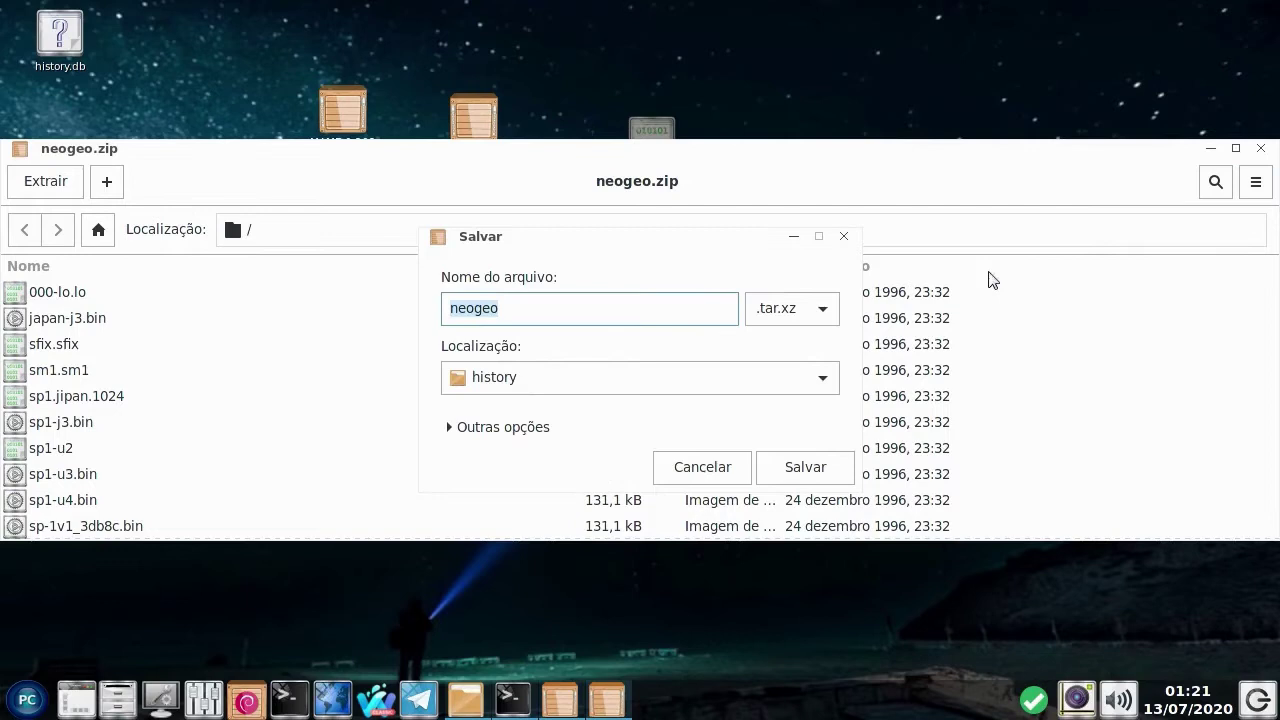
{"action": "left_click", "coordinate": [560, 314]}
{"action": "left_click", "coordinate": [831, 311]}
{"action": "left_click", "coordinate": [796, 396]}
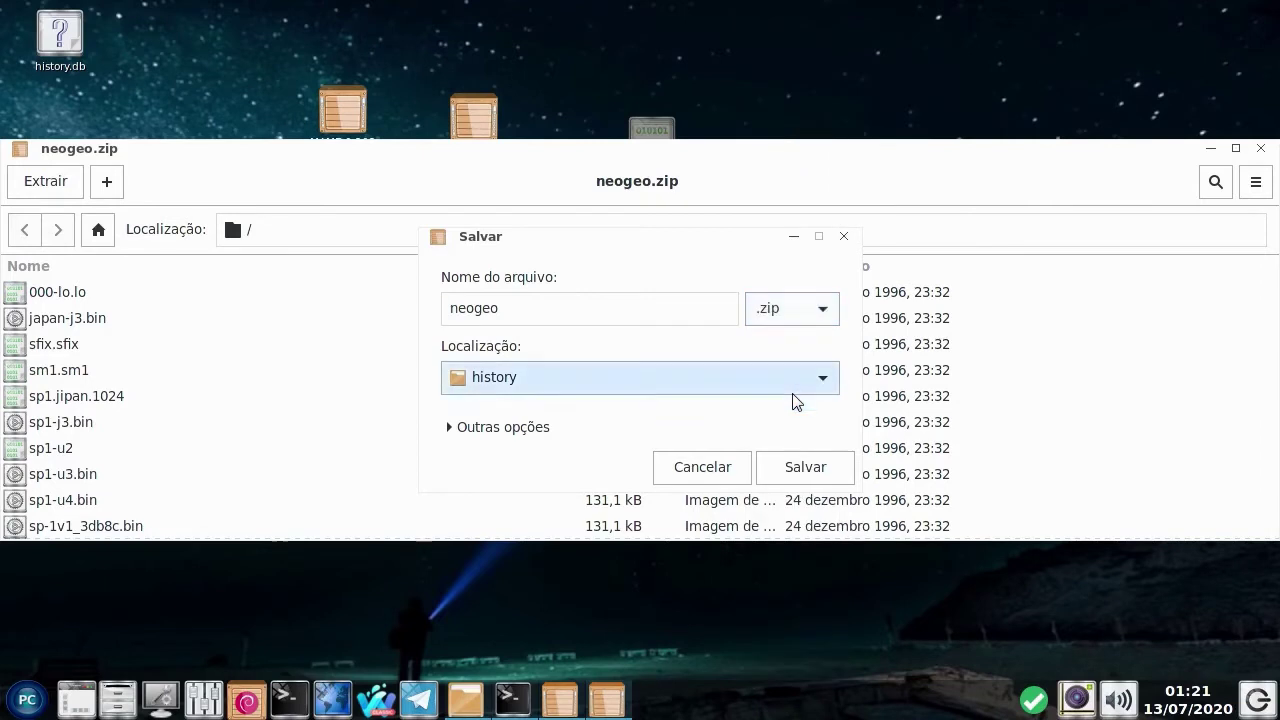
{"action": "left_click", "coordinate": [534, 317]}
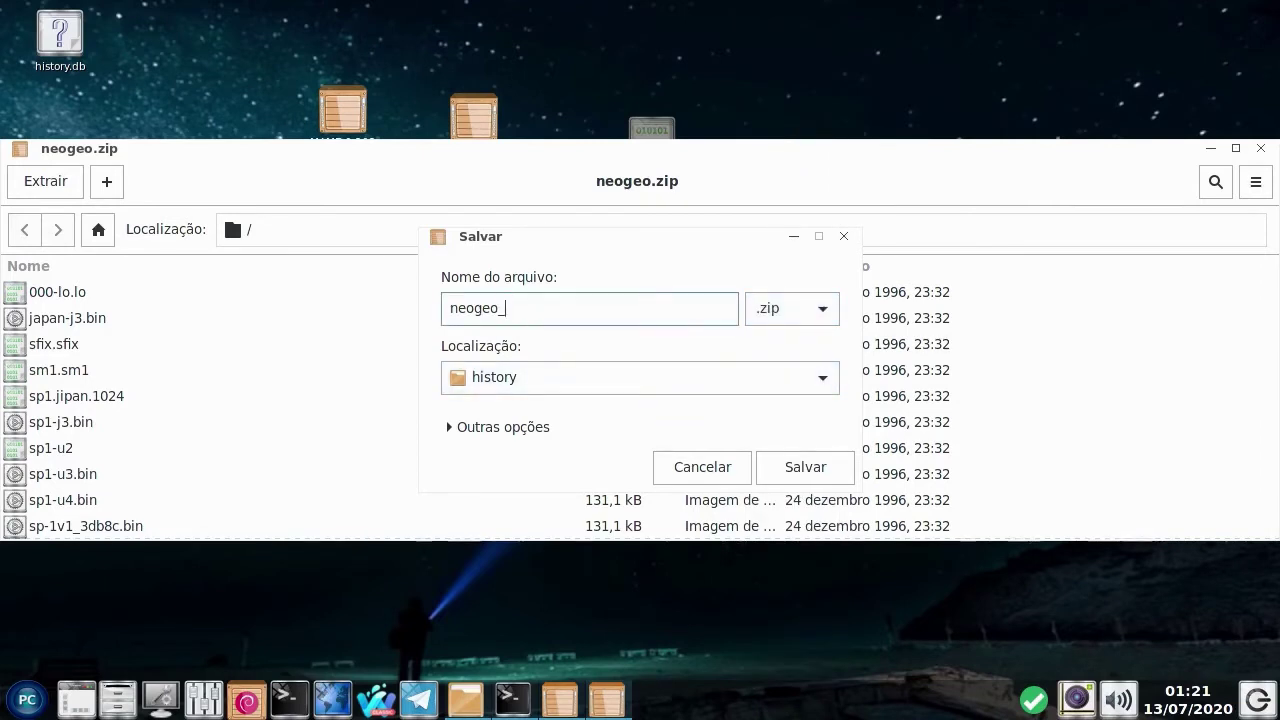
{"action": "left_click", "coordinate": [807, 467]}
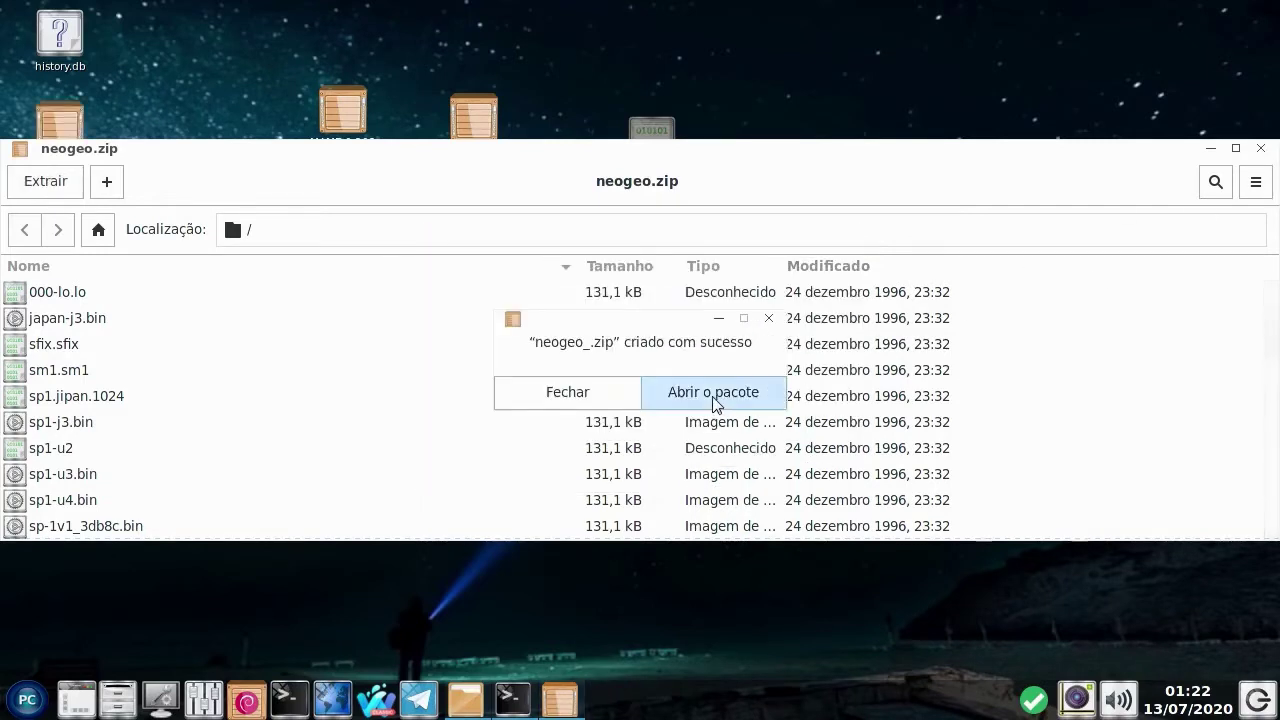
{"action": "left_click", "coordinate": [591, 404]}
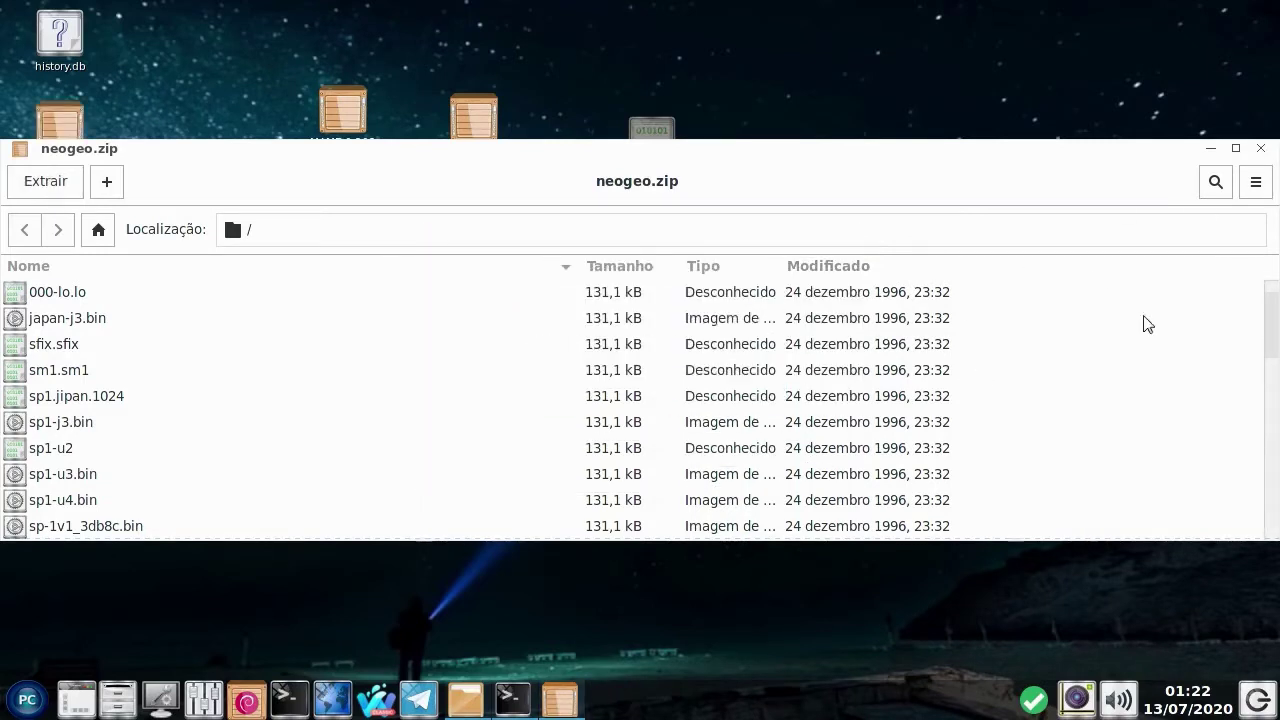
{"action": "left_click", "coordinate": [1261, 148]}
Step: Arrange the desktop icons with neogeo_.zip to the right of neogeo.zip and uni-bios.rom next to uni-bios-40.zip
{"action": "left_click_drag", "start_coordinate": [52, 136], "coordinate": [626, 233]}
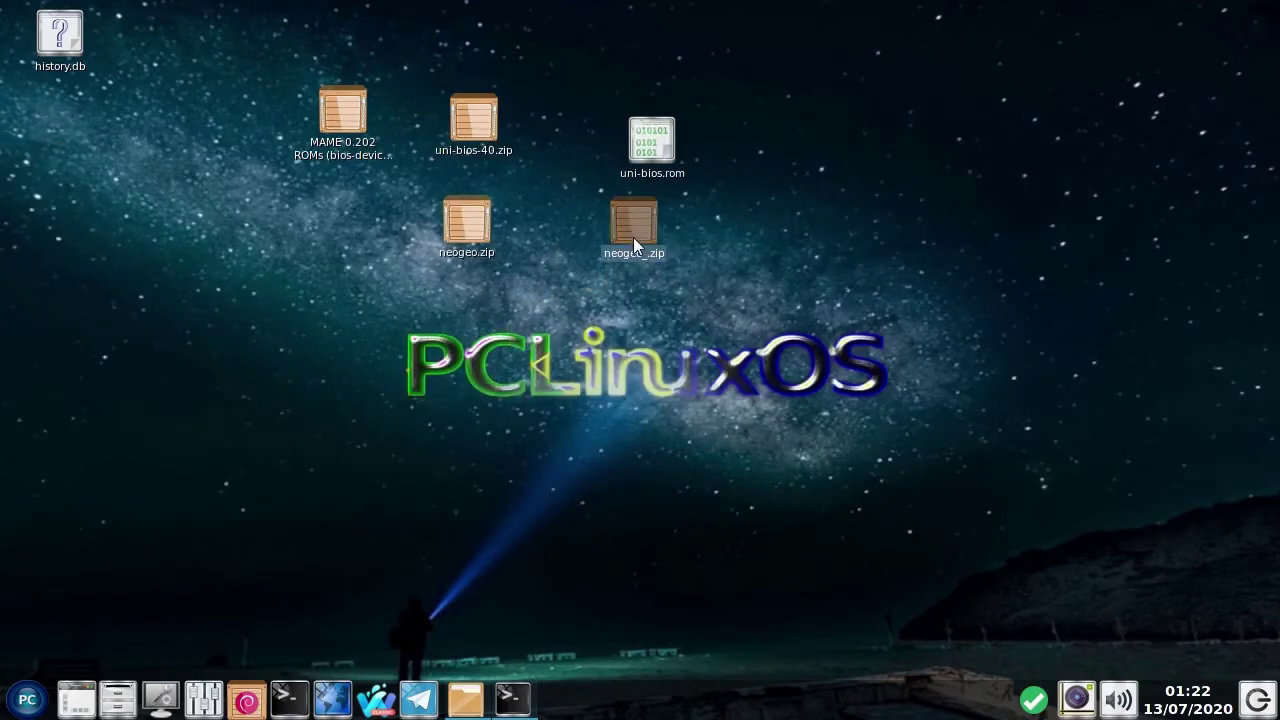
{"action": "left_click_drag", "start_coordinate": [660, 158], "coordinate": [577, 132]}
{"action": "left_click", "coordinate": [634, 222]}
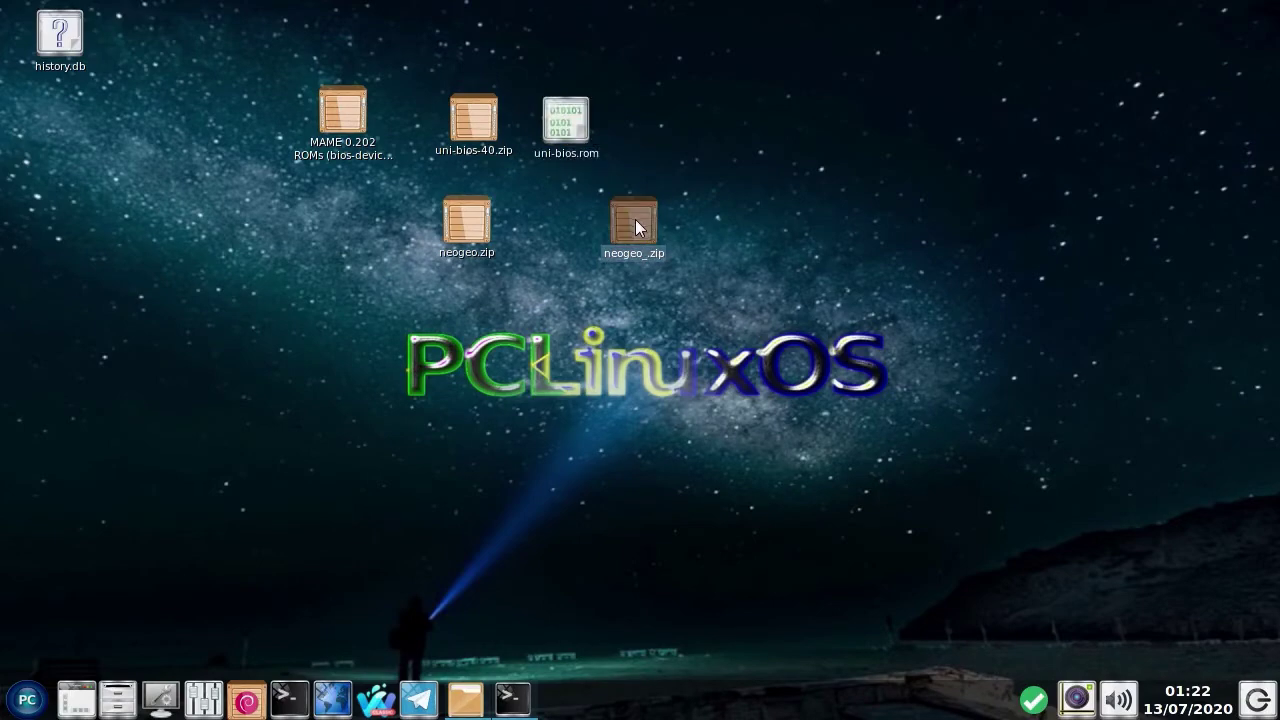
Step: Open neogeo_.zip in Gerenciador de compactação and check its file list for uni-bios.rom
{"action": "right_click", "coordinate": [636, 226]}
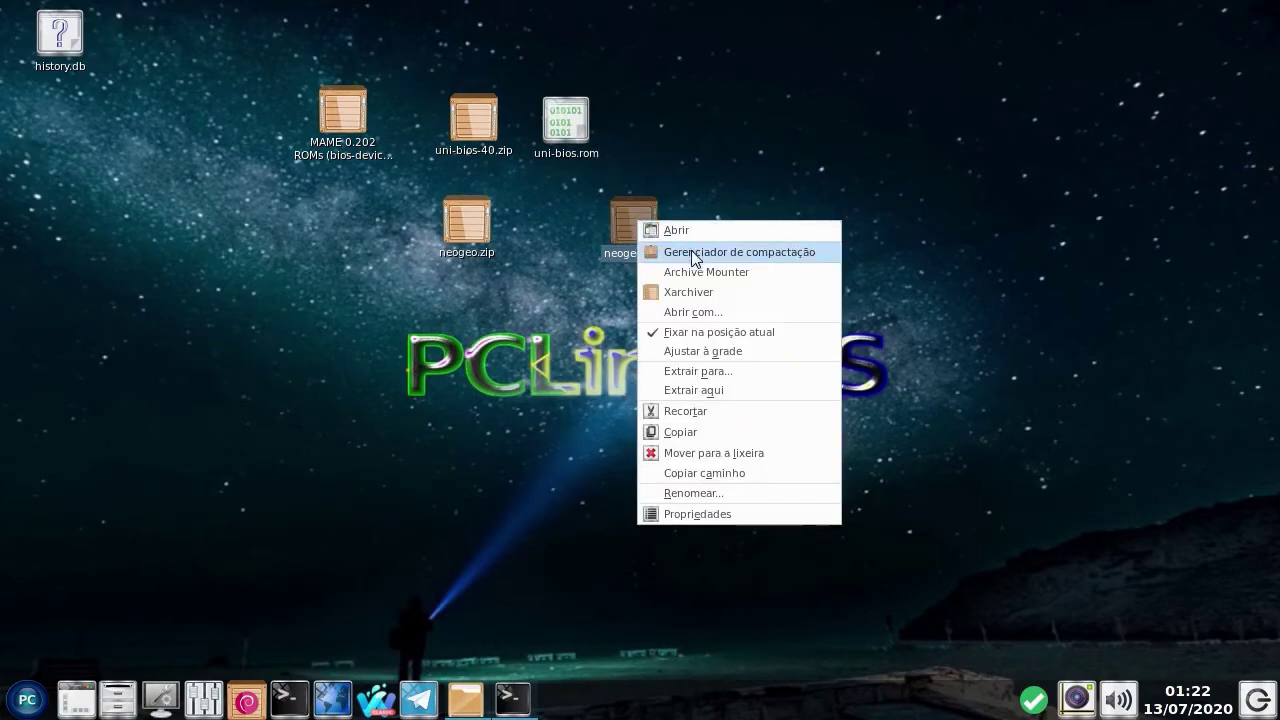
{"action": "left_click", "coordinate": [692, 250]}
{"action": "scroll", "coordinate": [450, 395], "scroll_direction": "down", "scroll_amount": 3}
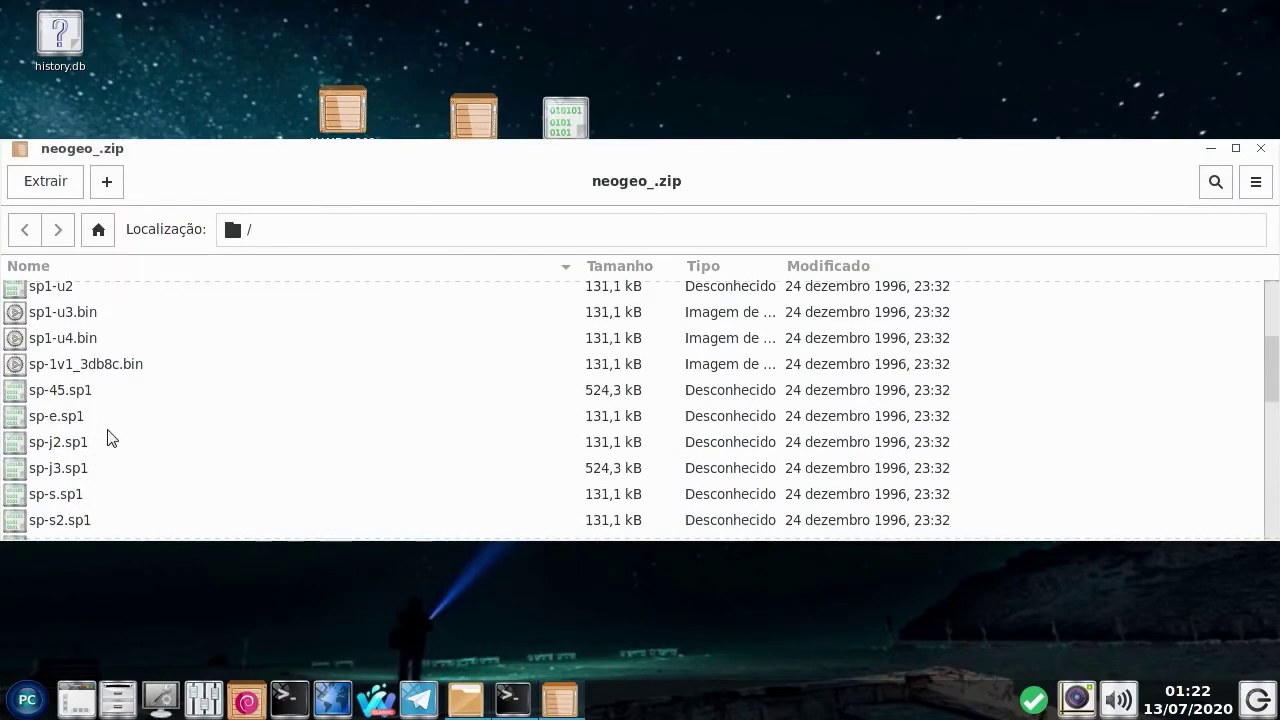
{"action": "scroll", "coordinate": [157, 446], "scroll_direction": "down", "scroll_amount": 5}
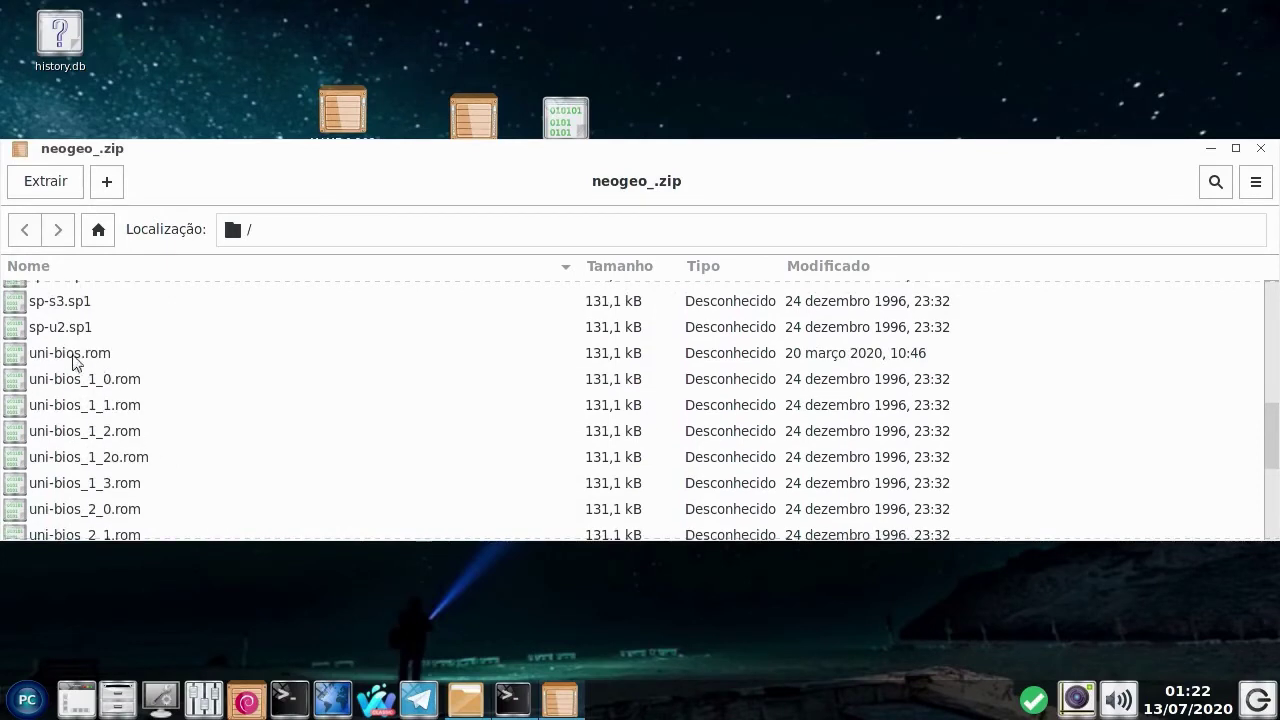
Step: Look over the remaining files in the neogeo_.zip list and close the archive window
{"action": "scroll", "coordinate": [248, 415], "scroll_direction": "down", "scroll_amount": 4}
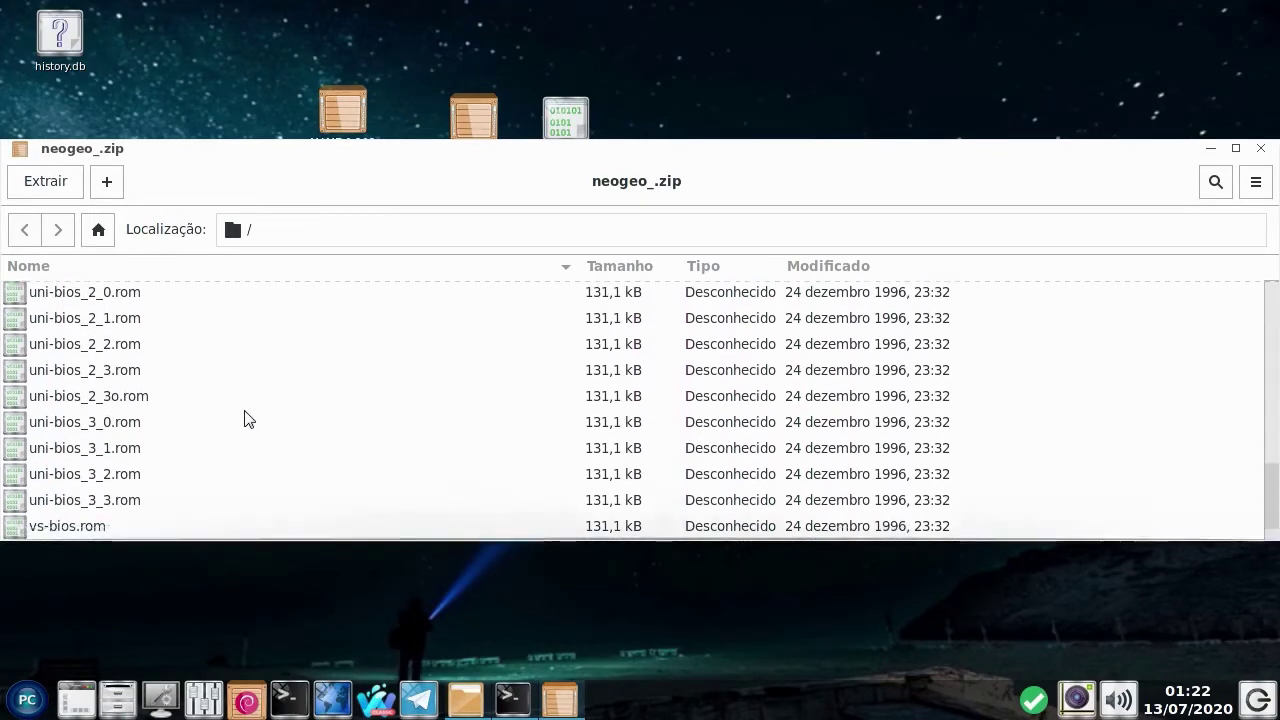
{"action": "scroll", "coordinate": [250, 425], "scroll_direction": "up", "scroll_amount": 4}
{"action": "scroll", "coordinate": [325, 462], "scroll_direction": "up", "scroll_amount": 8}
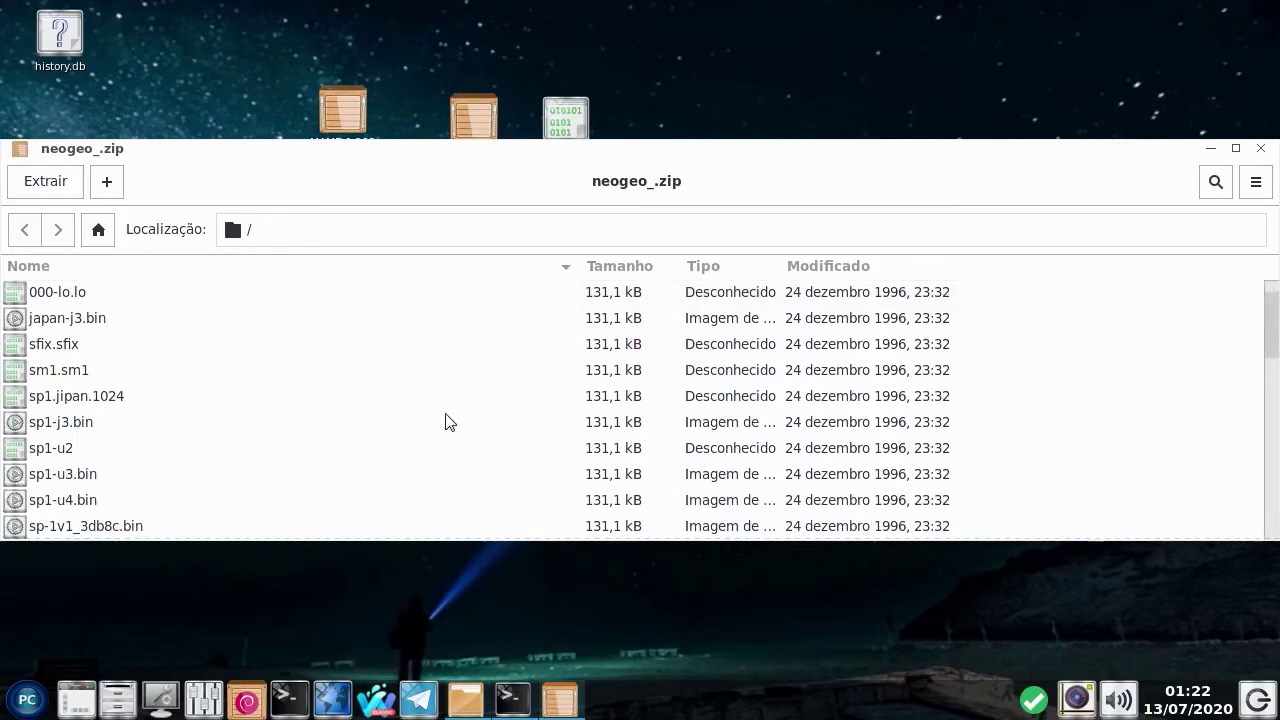
{"action": "left_click", "coordinate": [1262, 150]}
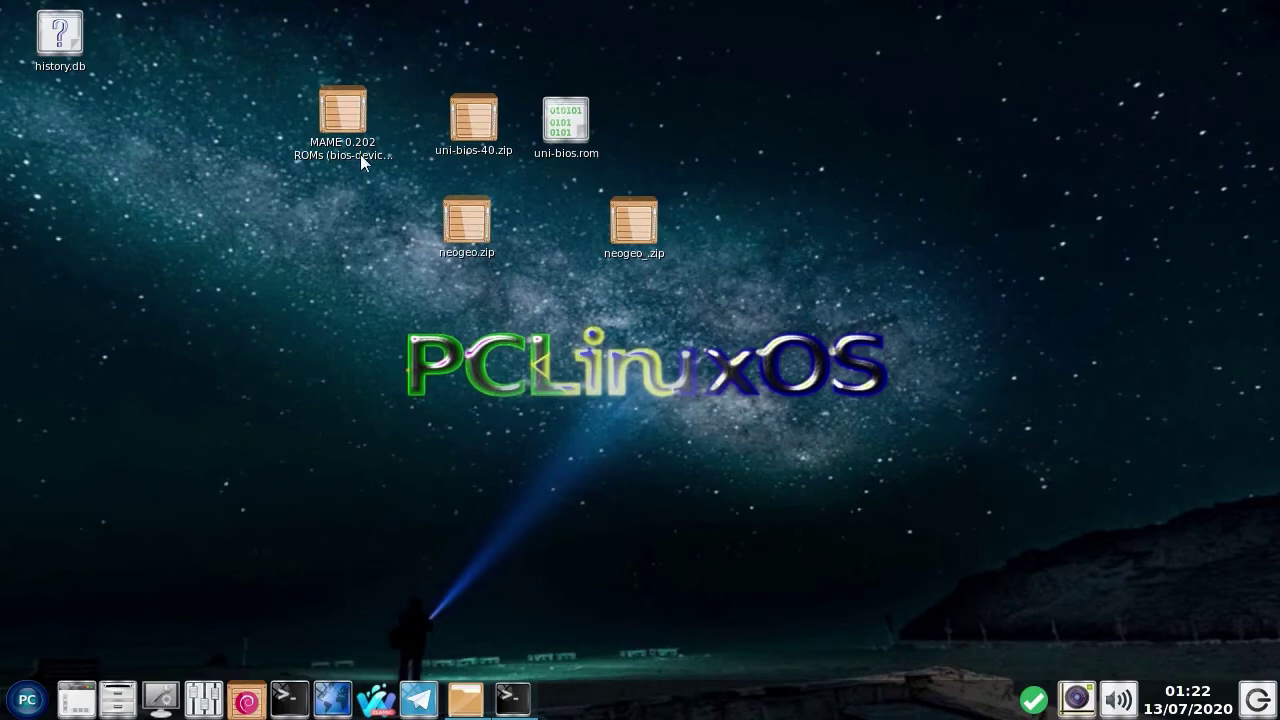
Step: Move the MAME 0.202 ROMs archive closer to uni-bios-40.zip, set neogeo.zip apart on the desktop and delete neogeo.zip
{"action": "left_click_drag", "start_coordinate": [347, 118], "coordinate": [396, 138]}
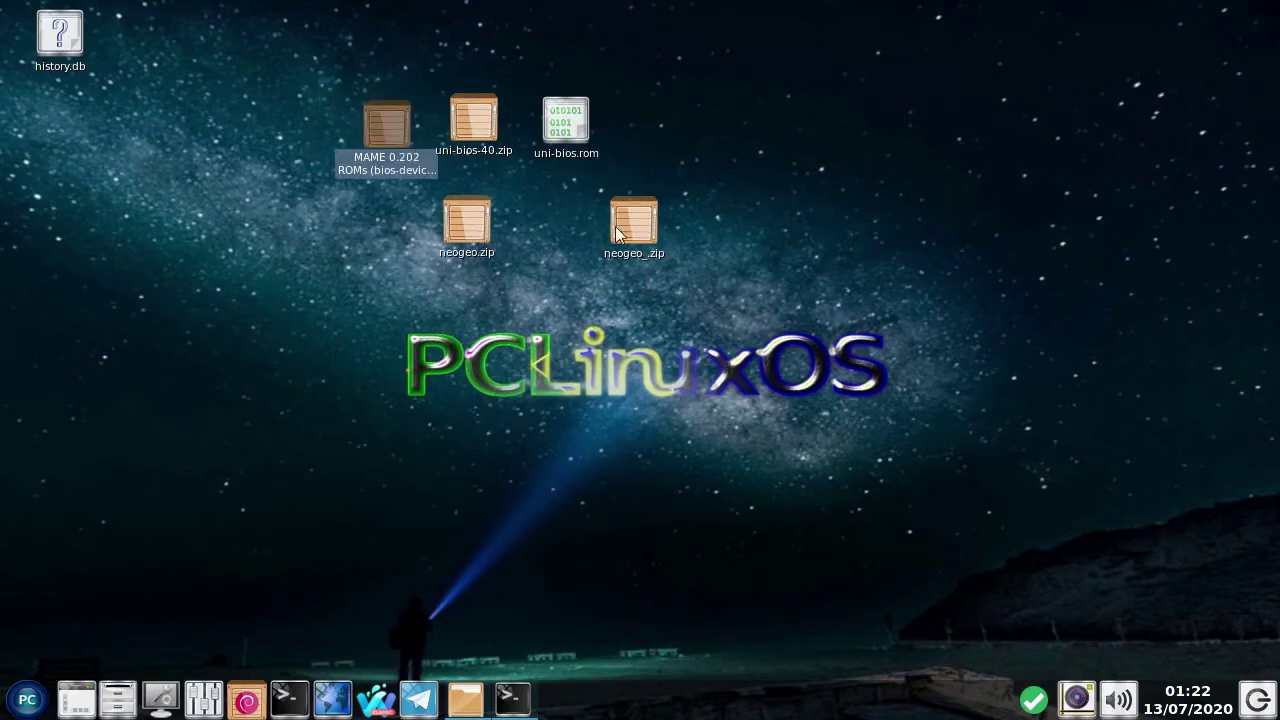
{"action": "left_click_drag", "start_coordinate": [477, 223], "coordinate": [847, 208]}
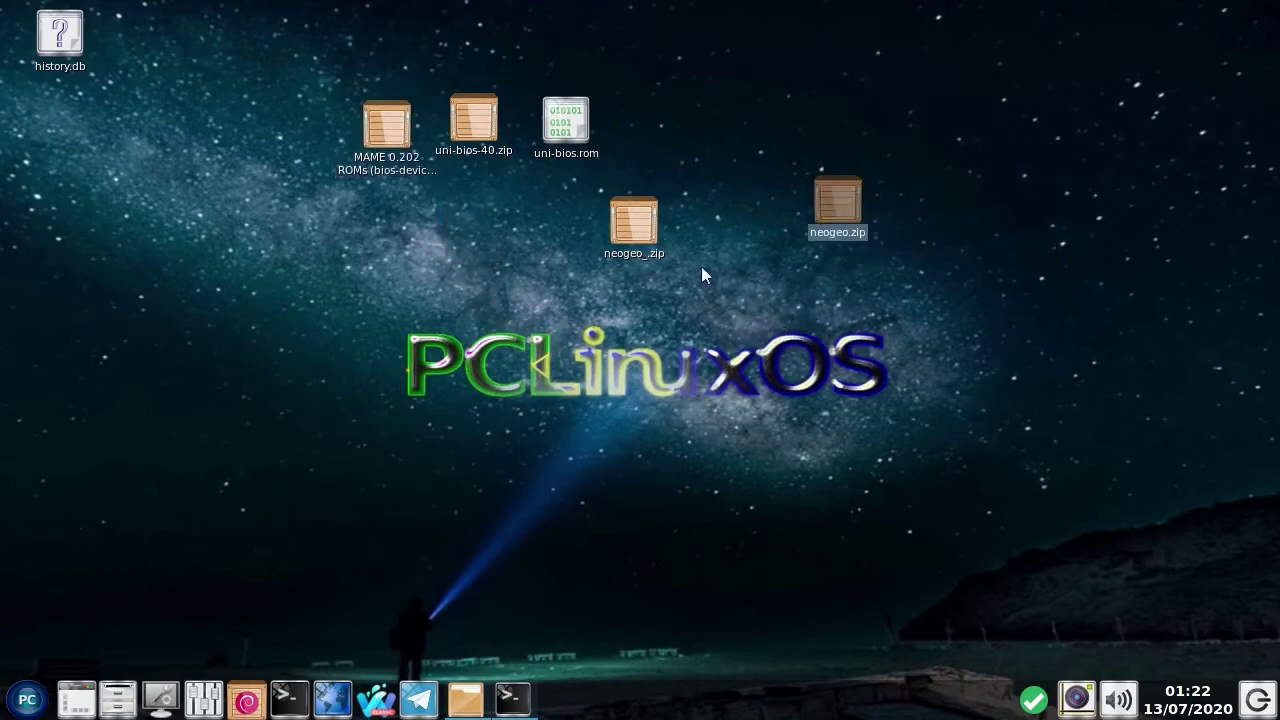
{"action": "left_click", "coordinate": [901, 329]}
{"action": "key", "text": "Delete"}
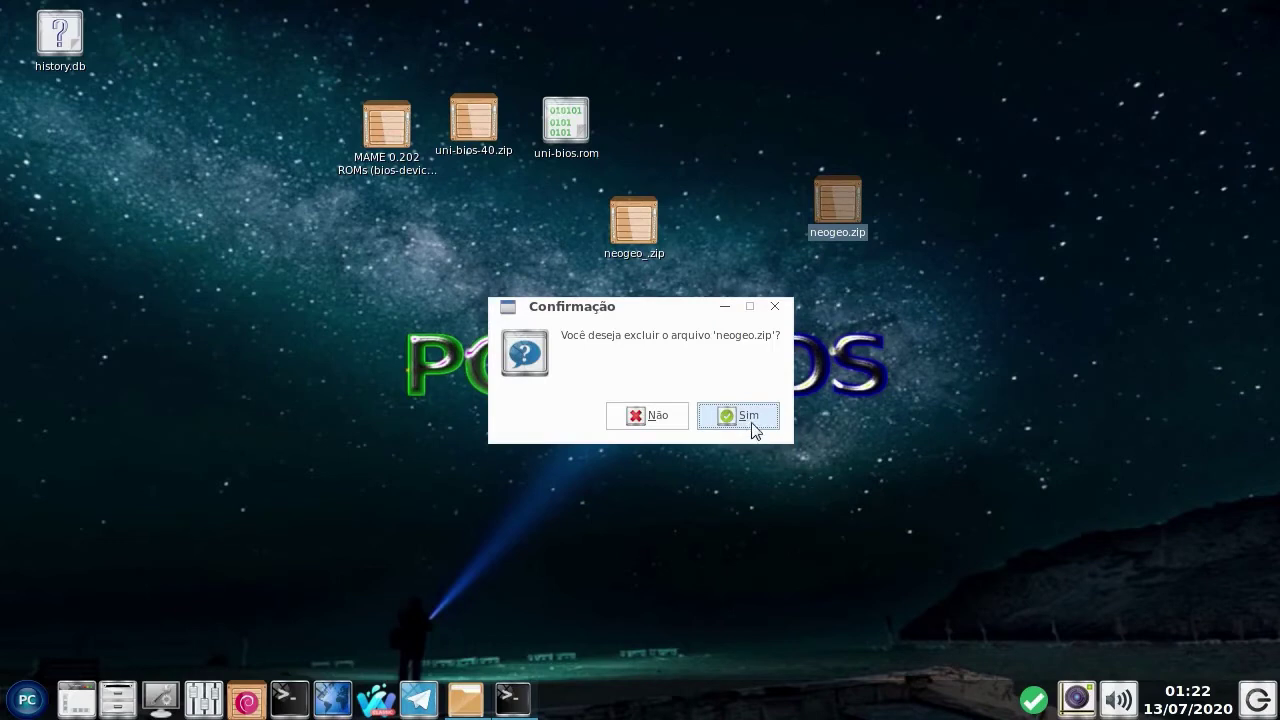
{"action": "left_click", "coordinate": [753, 420]}
Step: Rename neogeo_.zip to neogeo.zip and place its icon below uni-bios.rom on the desktop
{"action": "right_click", "coordinate": [639, 232]}
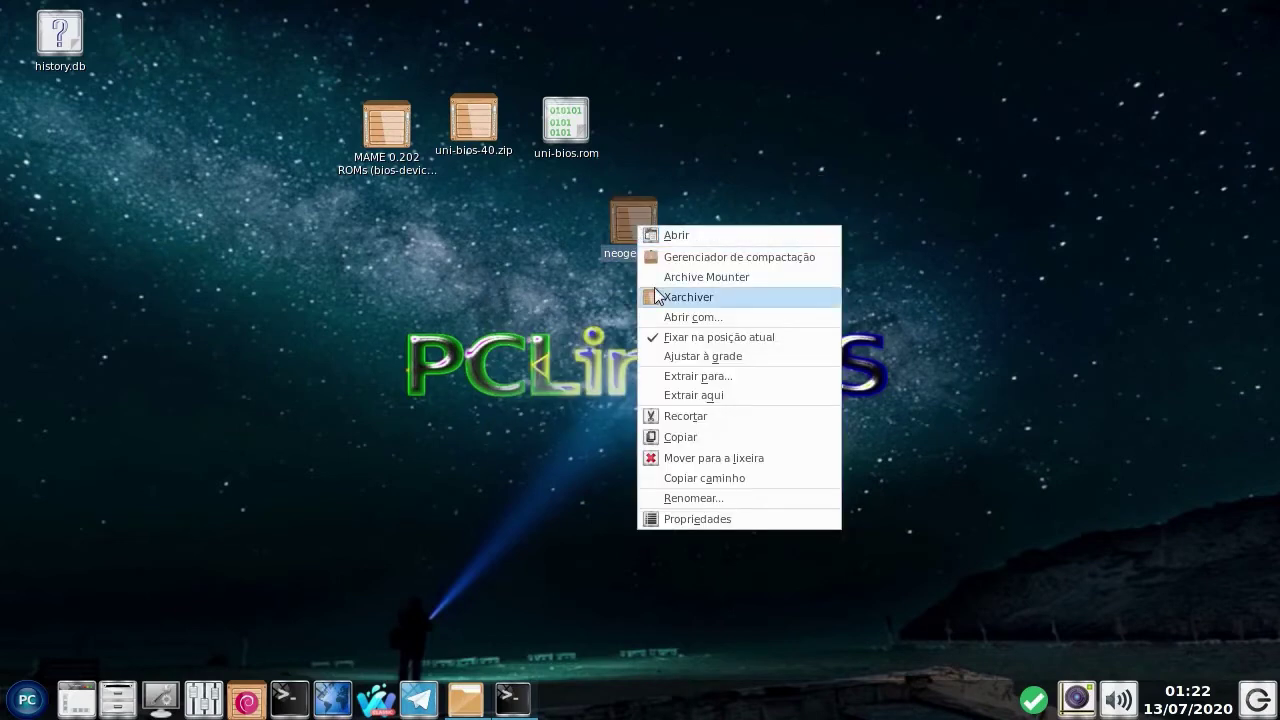
{"action": "left_click", "coordinate": [662, 498]}
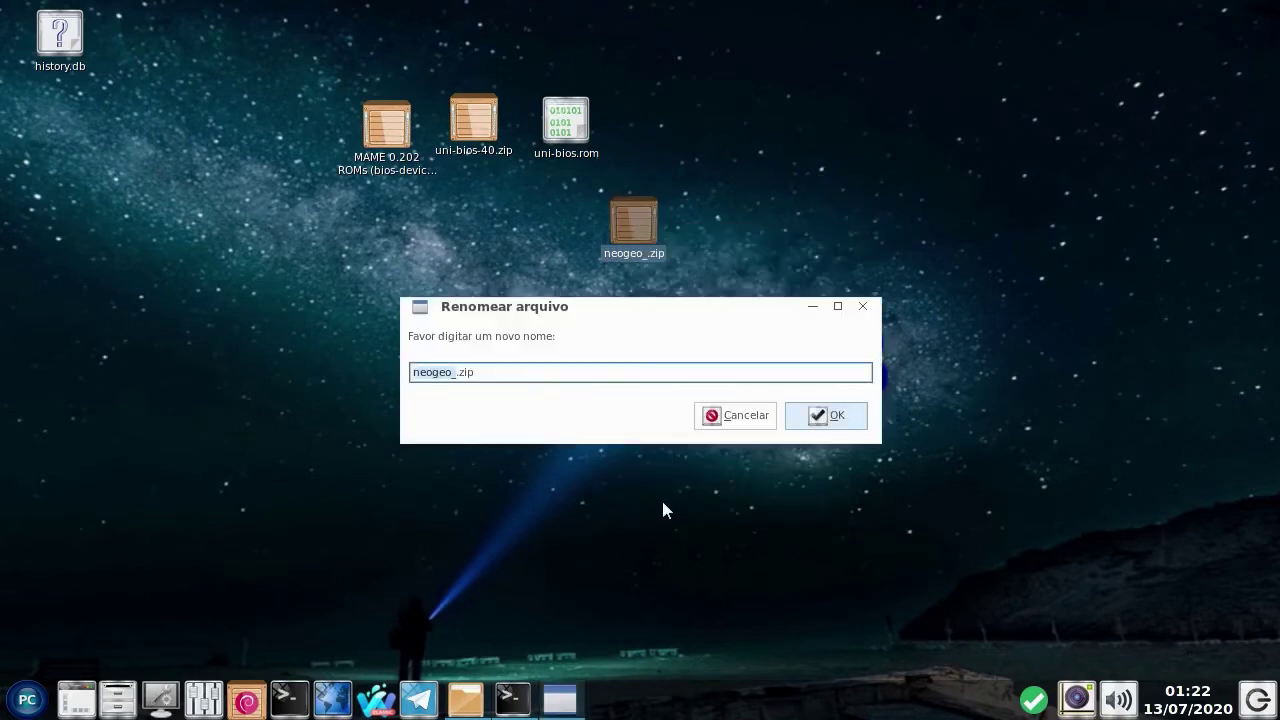
{"action": "left_click", "coordinate": [457, 372]}
{"action": "left_click", "coordinate": [852, 426]}
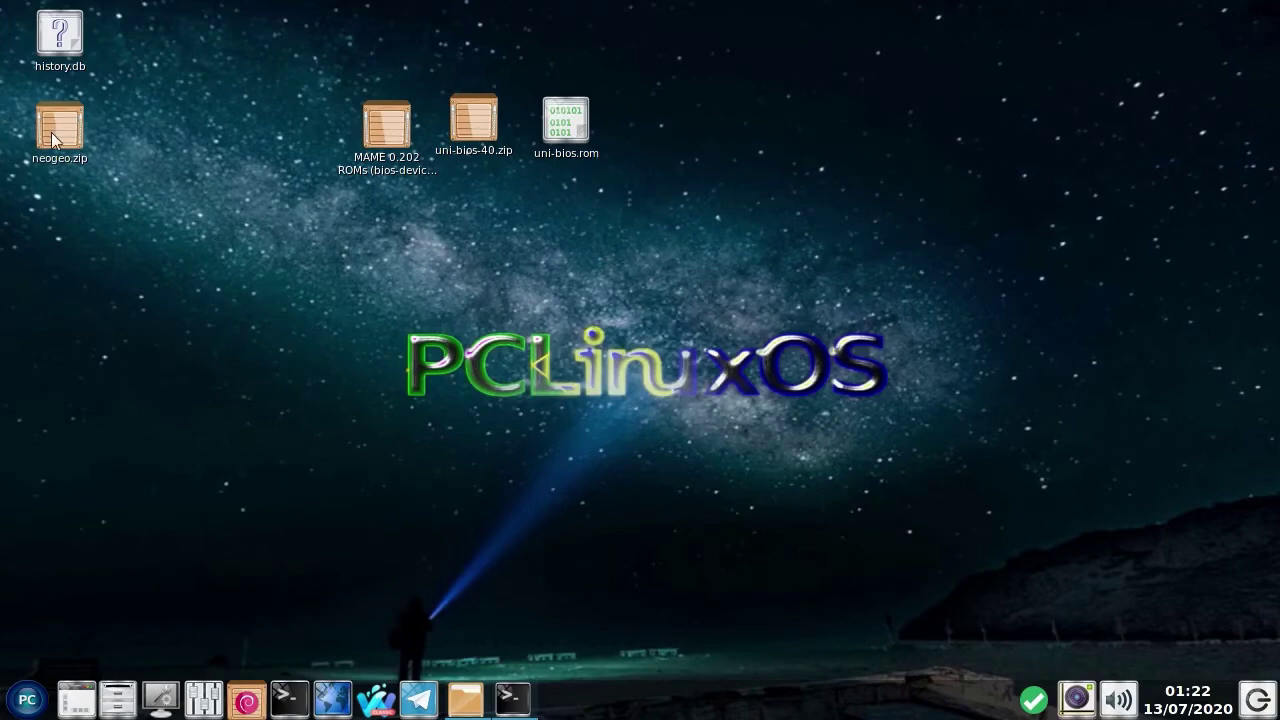
{"action": "left_click_drag", "start_coordinate": [51, 132], "coordinate": [555, 245]}
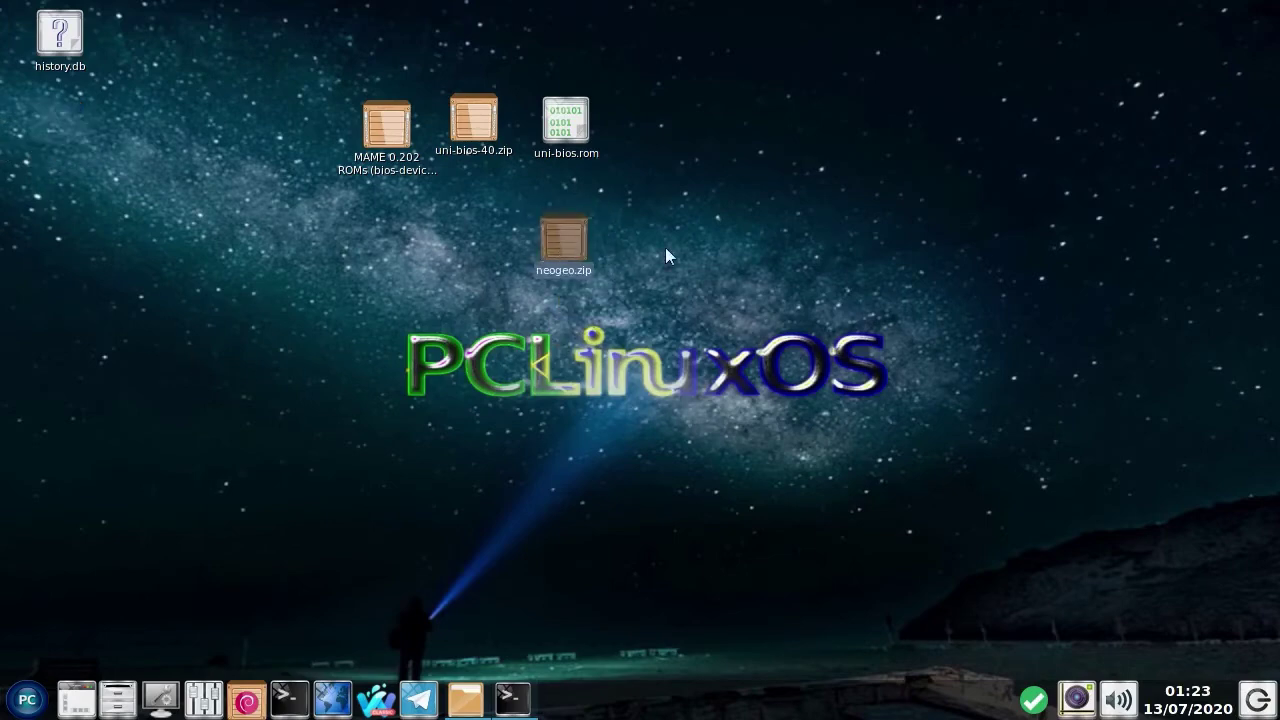
Step: Cut neogeo.zip from the desktop and paste it into the Mame/roms folder, choosing to skip the existing file
{"action": "right_click", "coordinate": [562, 243]}
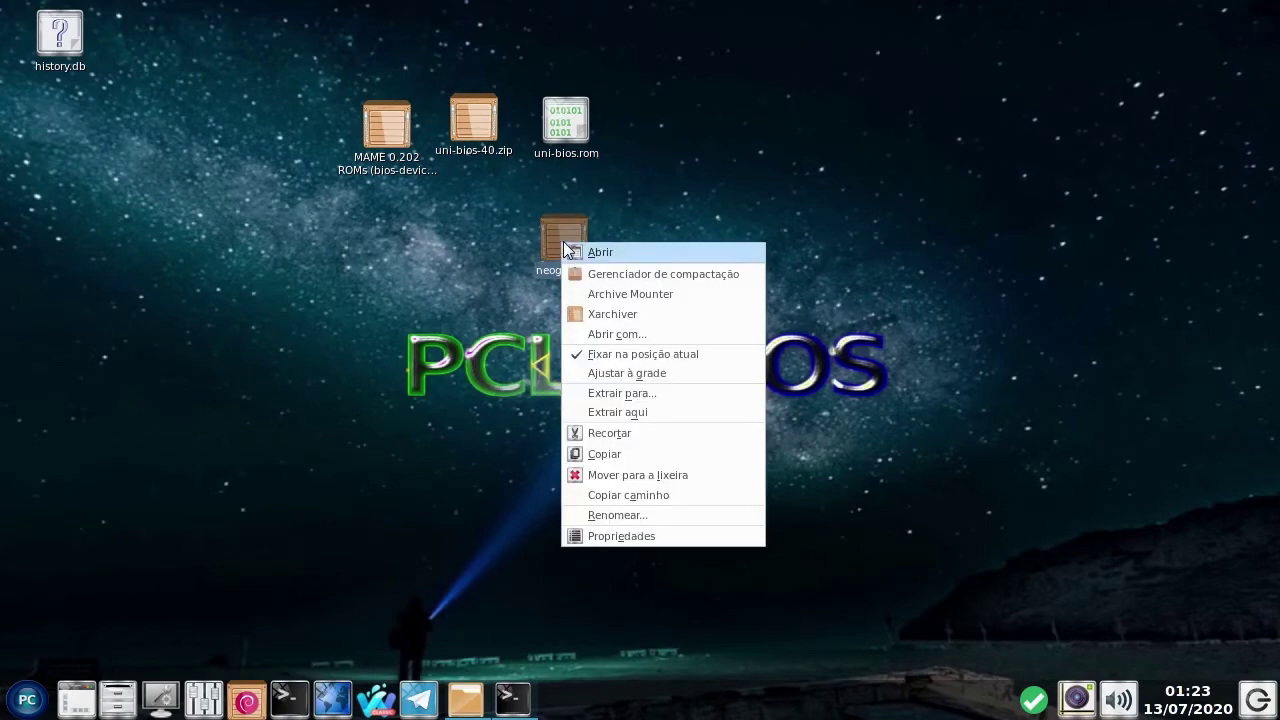
{"action": "left_click", "coordinate": [614, 433]}
{"action": "left_click", "coordinate": [463, 705]}
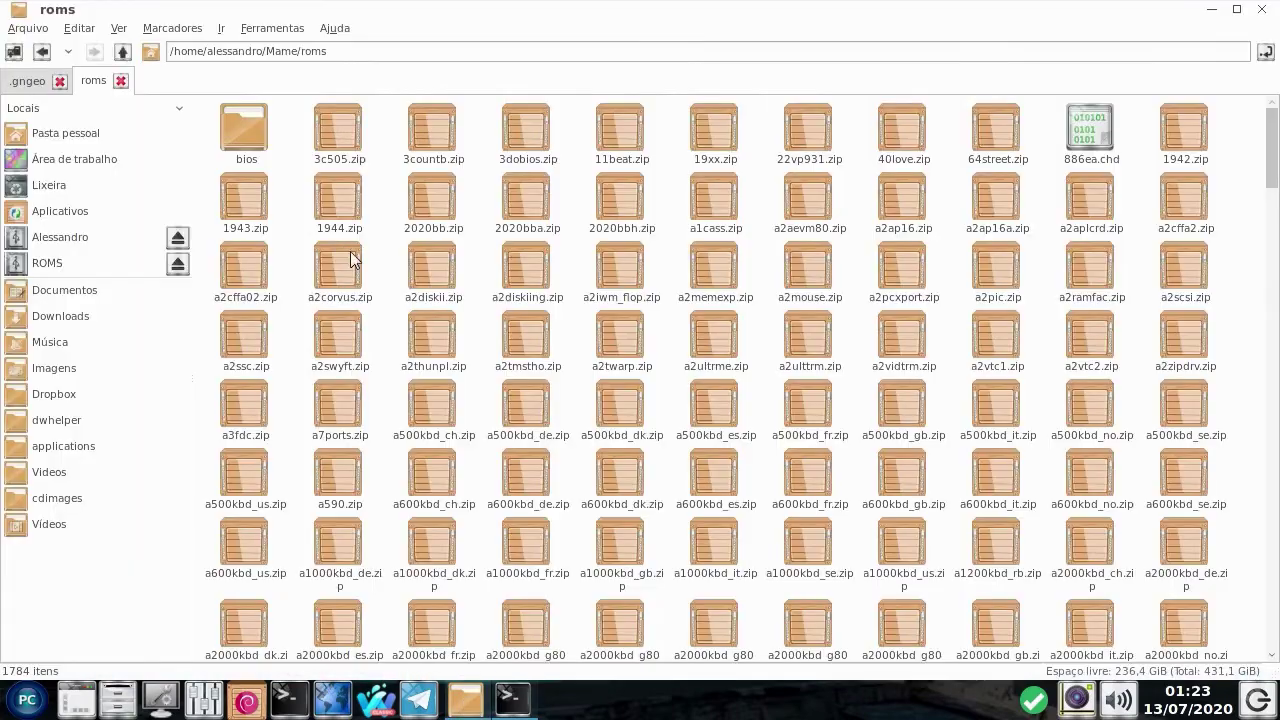
{"action": "right_click", "coordinate": [386, 254]}
{"action": "left_click", "coordinate": [399, 284]}
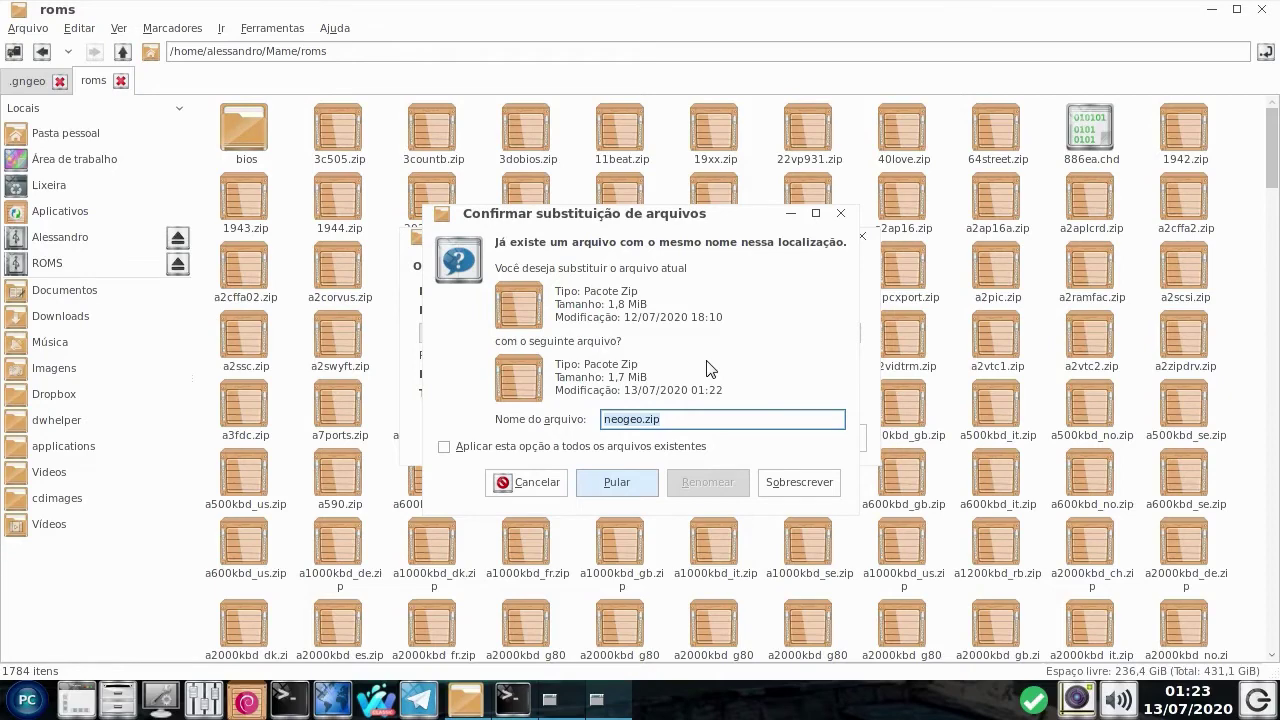
{"action": "left_click", "coordinate": [631, 488]}
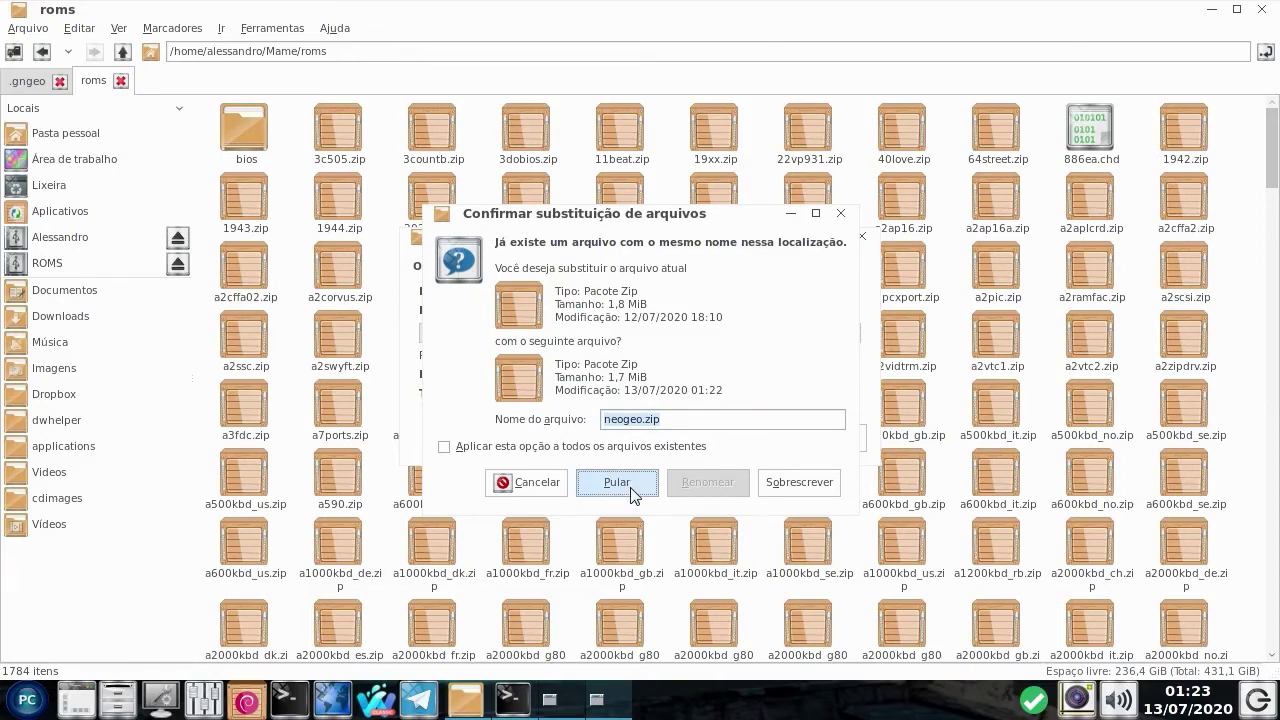
{"action": "left_click", "coordinate": [631, 488]}
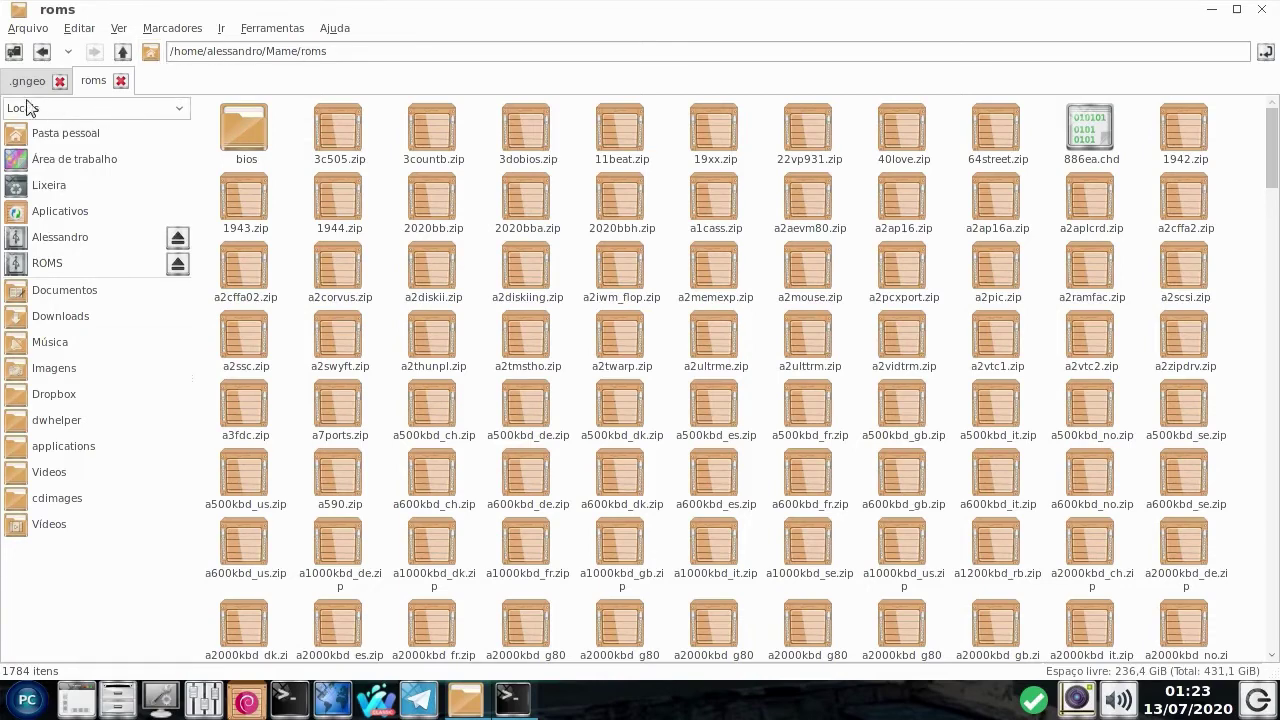
Step: Delete all selected desktop files: history.db, the MAME 0.202 ROMs archive, uni-bios-40.zip, uni-bios.rom and neogeo.zip
{"action": "left_click", "coordinate": [474, 703]}
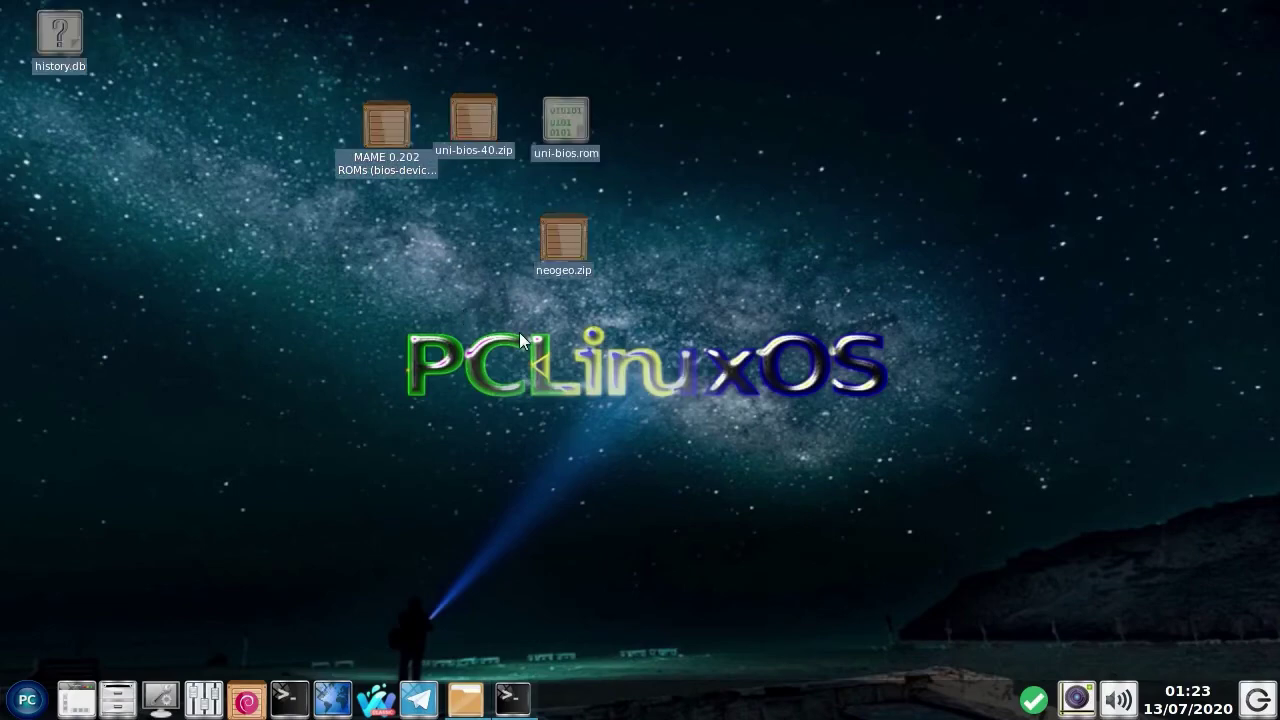
{"action": "key", "text": "Delete"}
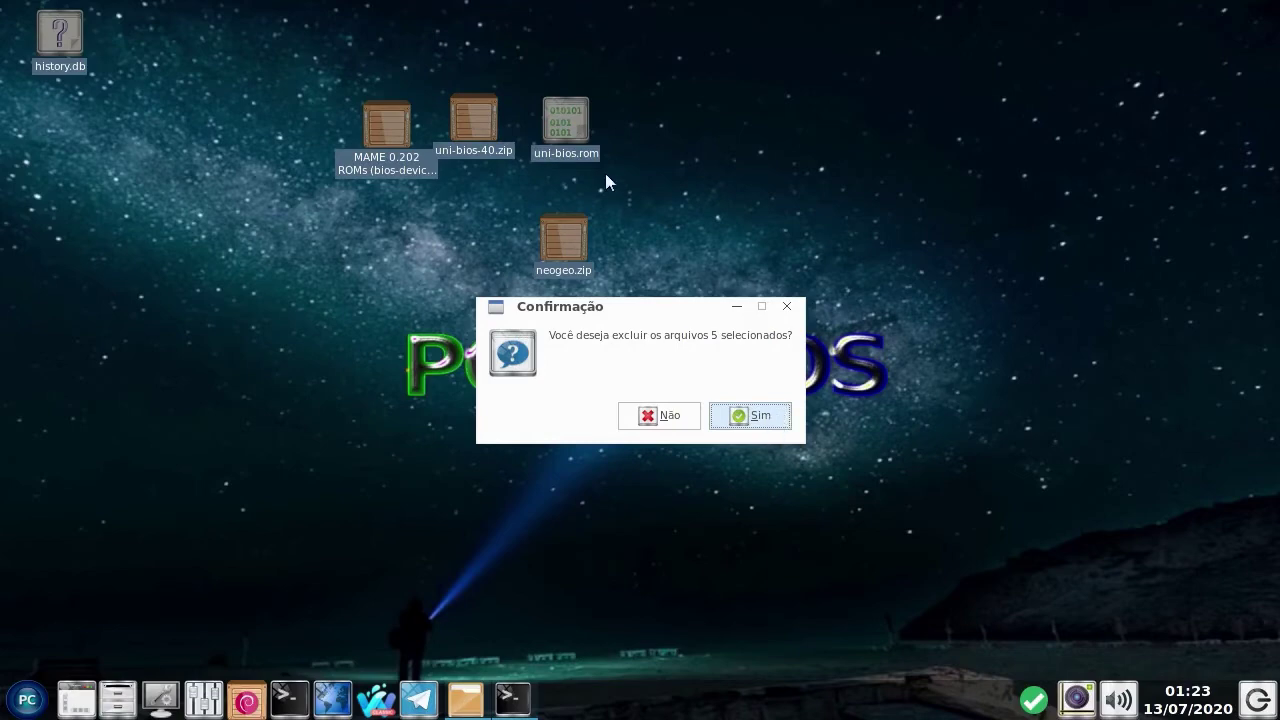
{"action": "left_click", "coordinate": [765, 416]}
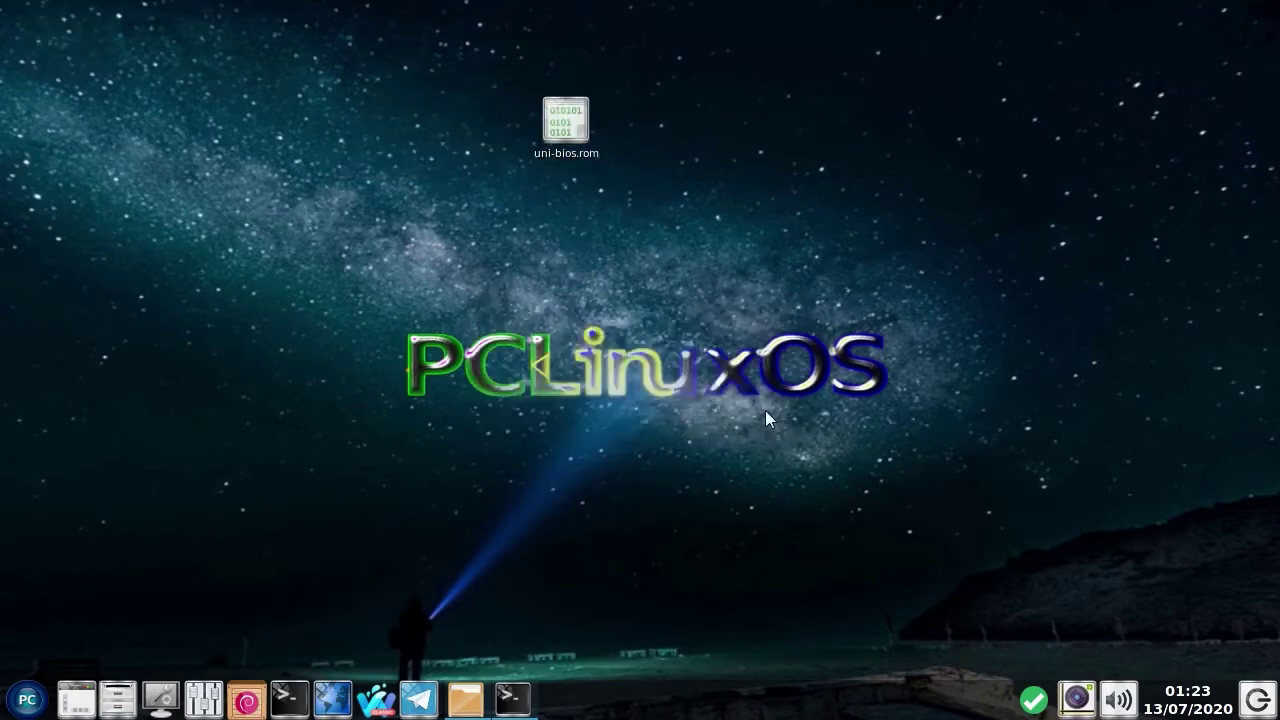
Step: Open the gngeorc configuration file from the .gngeo folder in the file manager
{"action": "left_click", "coordinate": [466, 698]}
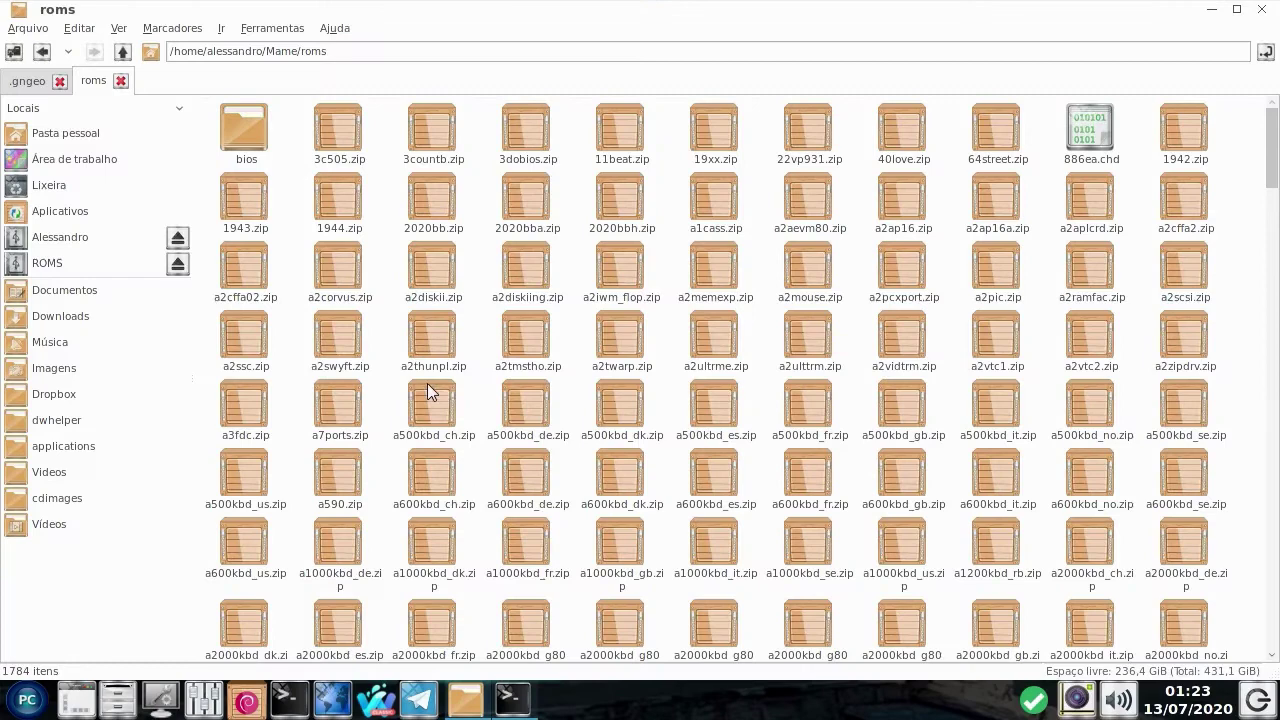
{"action": "left_click", "coordinate": [24, 82]}
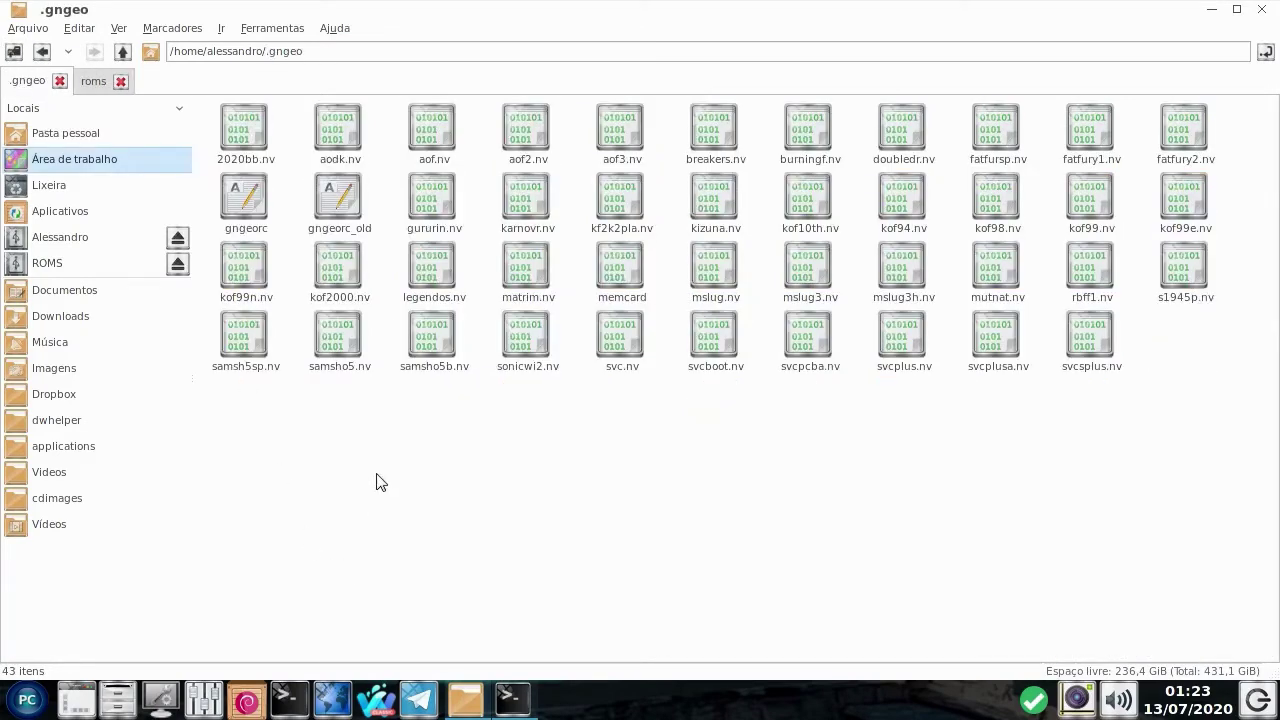
{"action": "left_click", "coordinate": [248, 205]}
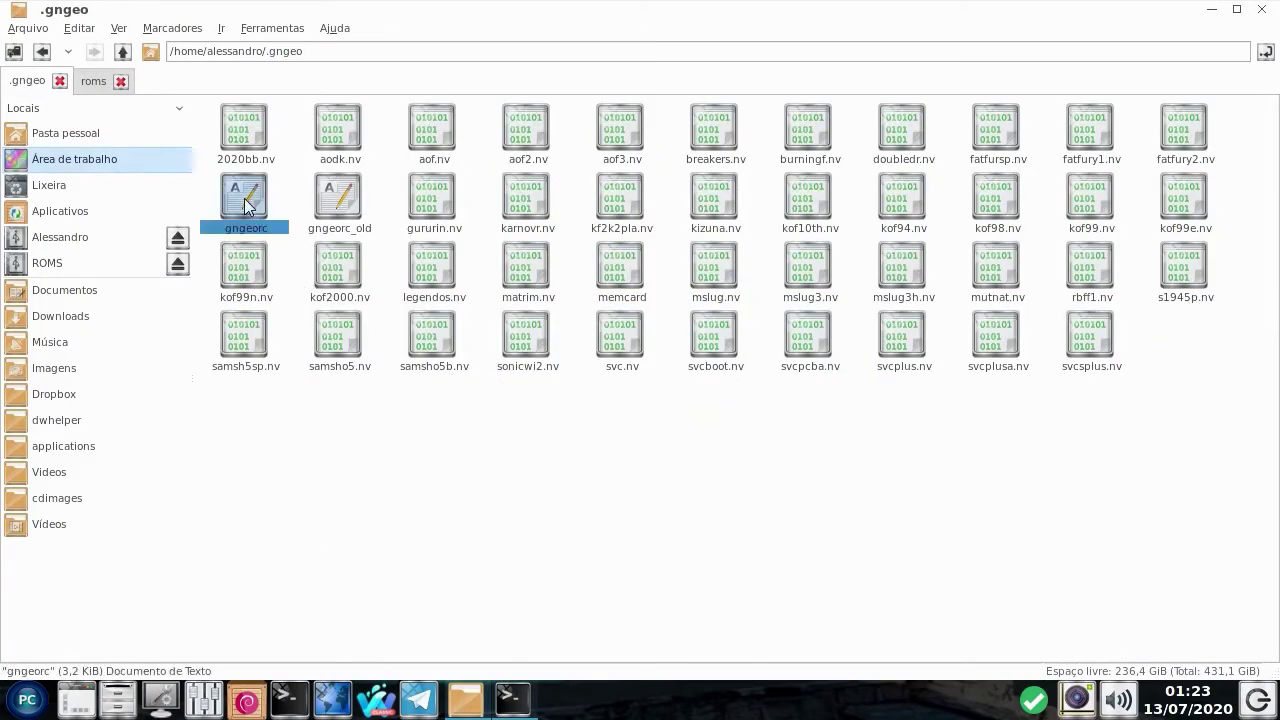
{"action": "double_click", "coordinate": [248, 200]}
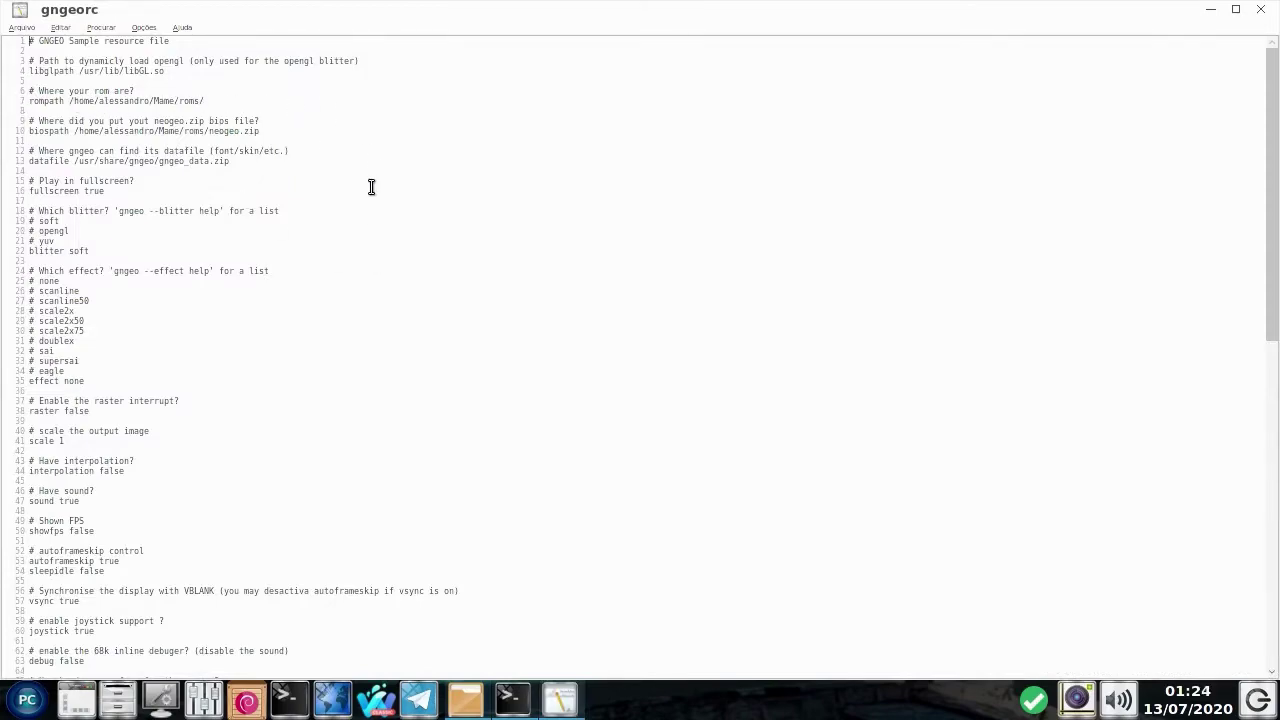
Step: Look through the gngeorc settings and key configuration to find the system type entry
{"action": "scroll", "coordinate": [371, 217], "scroll_direction": "down", "scroll_amount": 15}
{"action": "scroll", "coordinate": [371, 221], "scroll_direction": "down", "scroll_amount": 9}
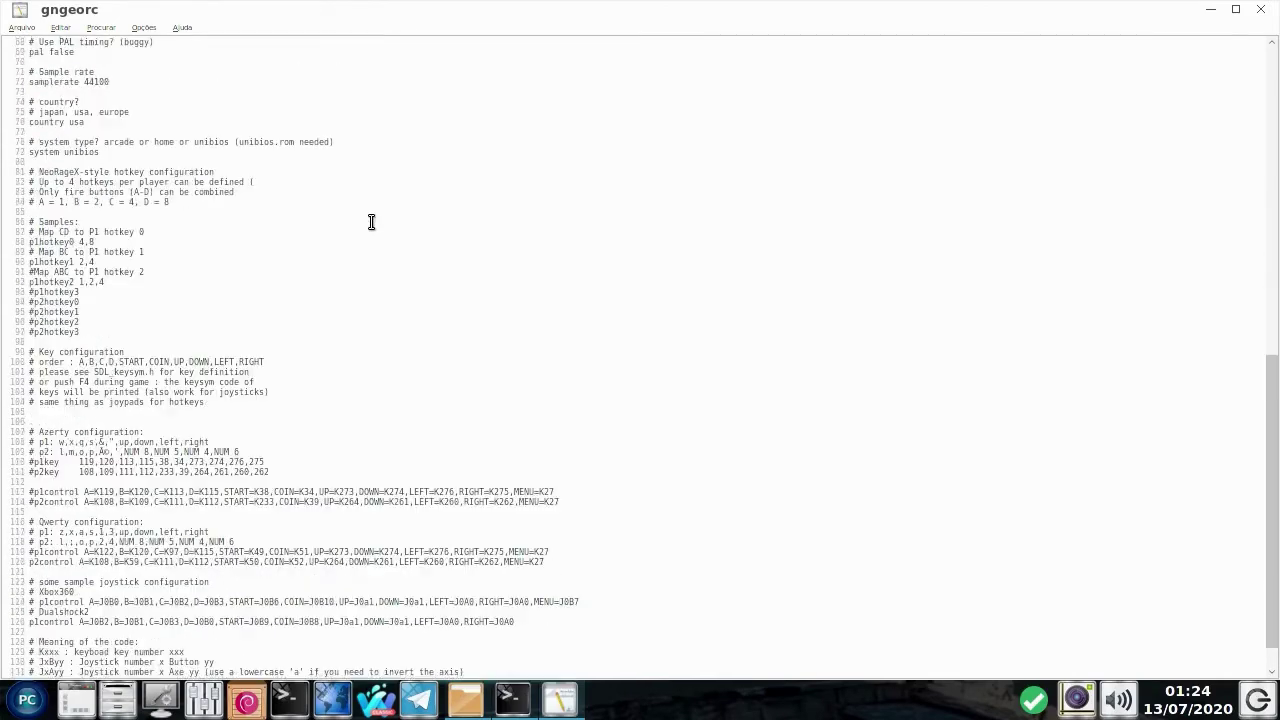
{"action": "scroll", "coordinate": [371, 221], "scroll_direction": "up", "scroll_amount": 8}
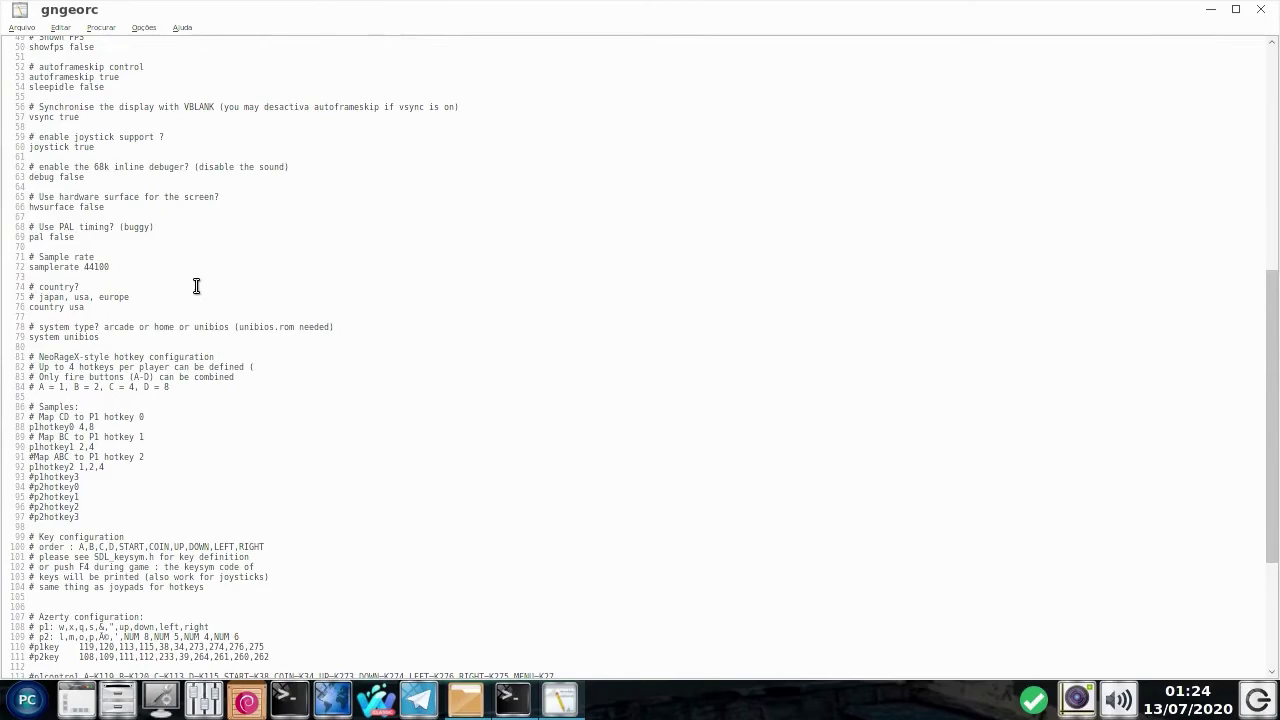
{"action": "scroll", "coordinate": [196, 286], "scroll_direction": "up", "scroll_amount": 2}
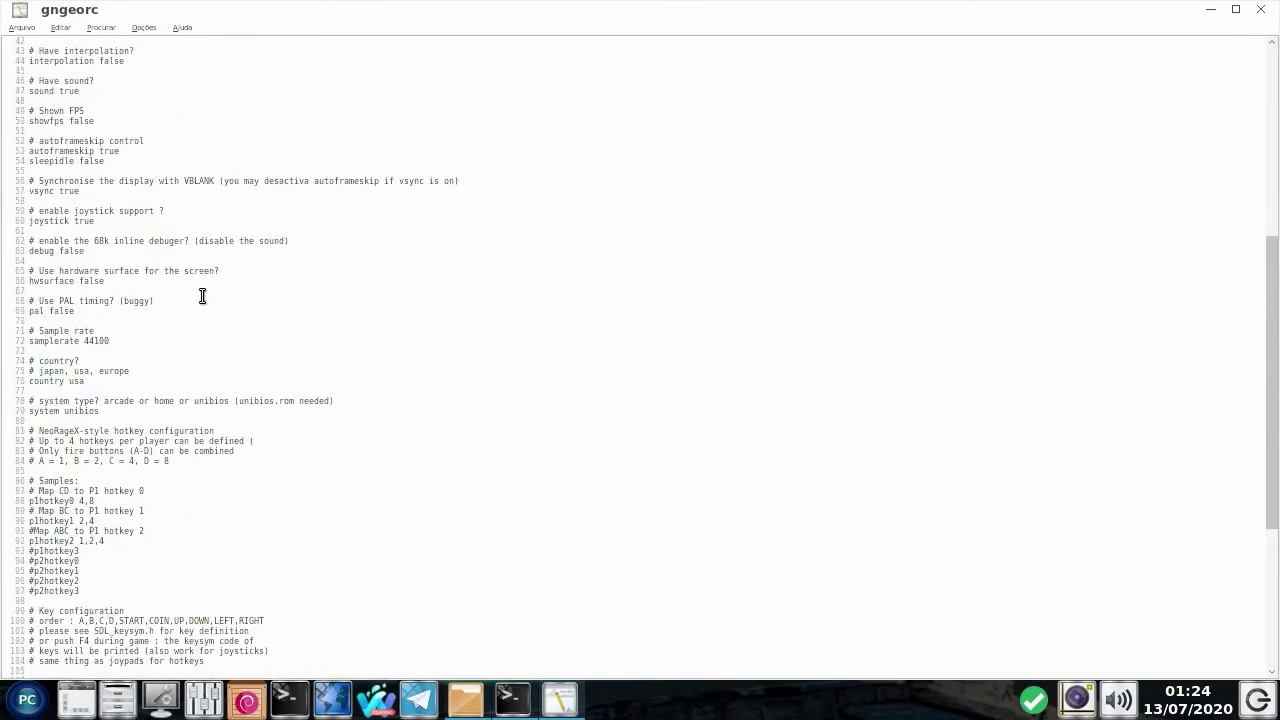
{"action": "scroll", "coordinate": [204, 293], "scroll_direction": "down", "scroll_amount": 10}
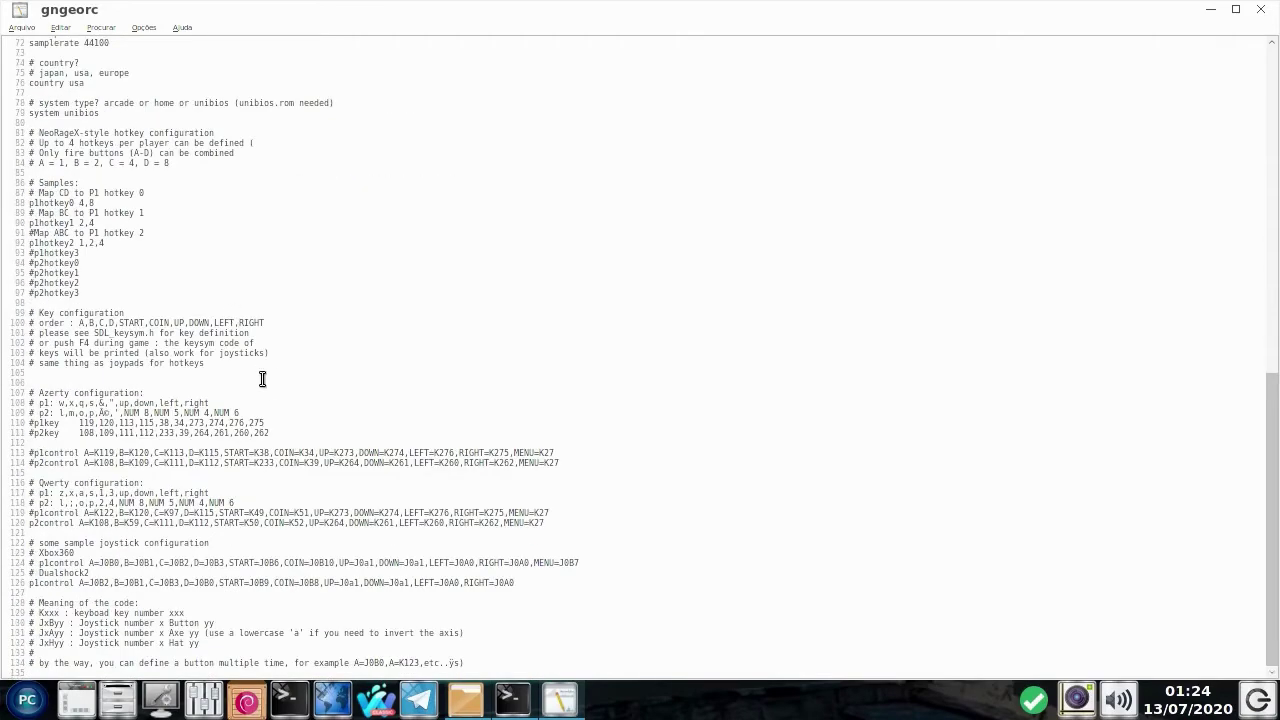
{"action": "scroll", "coordinate": [471, 452], "scroll_direction": "up", "scroll_amount": 5}
{"action": "scroll", "coordinate": [392, 456], "scroll_direction": "up", "scroll_amount": 5}
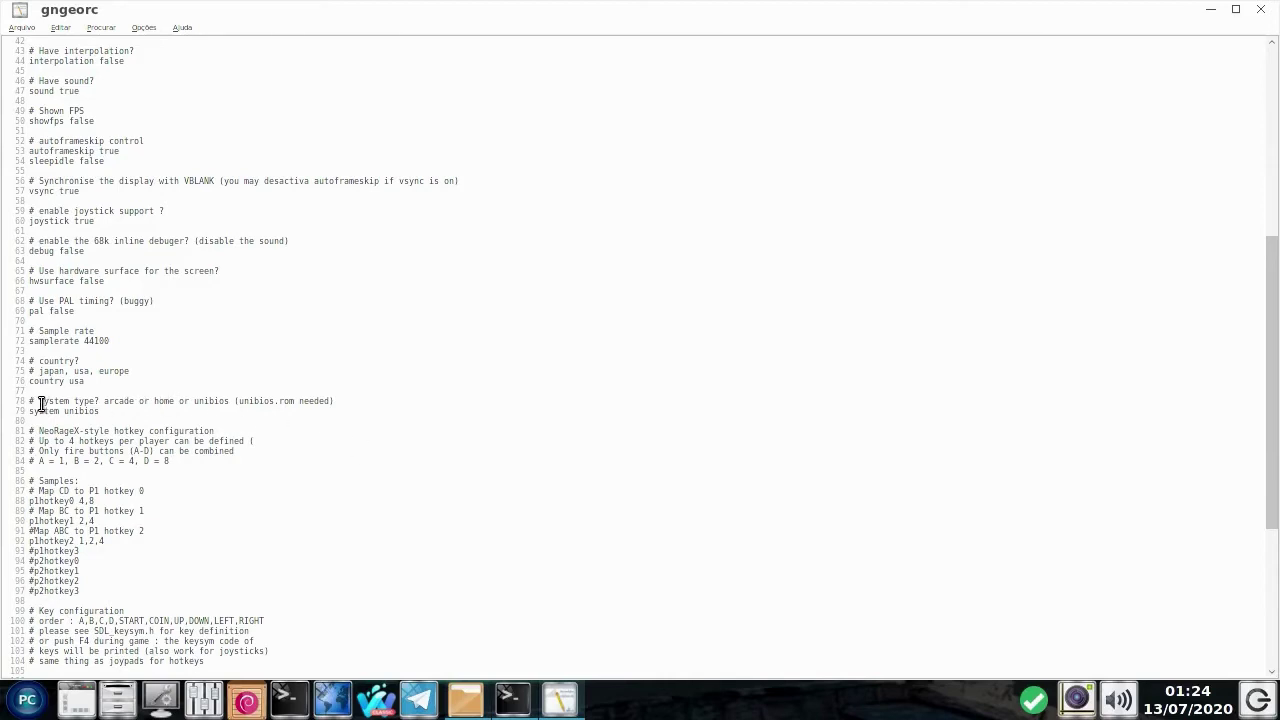
Step: Examine the system type comment and its options, highlighting the "system unibios" line in gngeorc
{"action": "left_click_drag", "start_coordinate": [38, 401], "coordinate": [214, 404]}
{"action": "left_click", "coordinate": [240, 409]}
{"action": "left_click_drag", "start_coordinate": [240, 402], "coordinate": [295, 402]}
{"action": "left_click", "coordinate": [286, 424]}
{"action": "left_click_drag", "start_coordinate": [30, 411], "coordinate": [108, 413]}
{"action": "left_click", "coordinate": [113, 414]}
{"action": "left_click_drag", "start_coordinate": [113, 414], "coordinate": [31, 413]}
{"action": "left_click", "coordinate": [111, 416]}
{"action": "left_click_drag", "start_coordinate": [108, 414], "coordinate": [29, 412]}
{"action": "left_click", "coordinate": [248, 421]}
{"action": "left_click_drag", "start_coordinate": [108, 410], "coordinate": [63, 412]}
{"action": "left_click", "coordinate": [127, 416]}
{"action": "left_click_drag", "start_coordinate": [103, 401], "coordinate": [135, 401]}
{"action": "left_click", "coordinate": [130, 413]}
{"action": "left_click_drag", "start_coordinate": [63, 413], "coordinate": [17, 417]}
{"action": "left_click", "coordinate": [128, 413]}
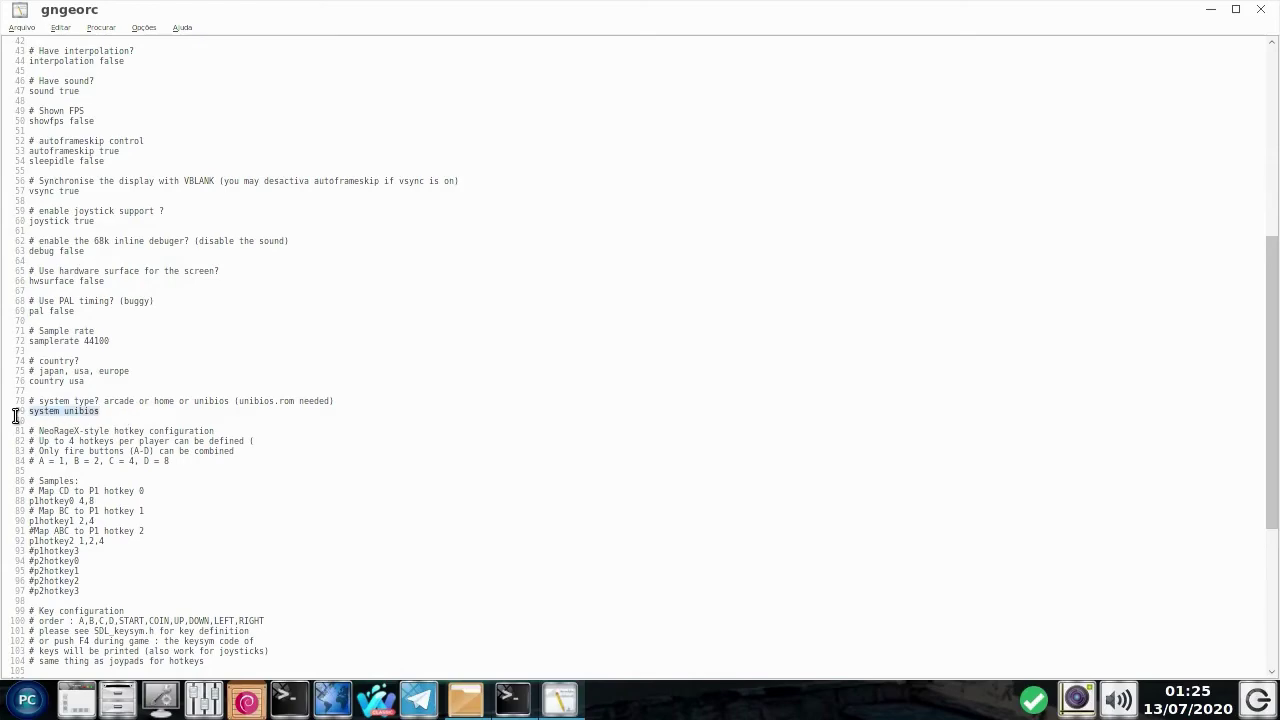
{"action": "left_click", "coordinate": [144, 421]}
Step: Review the whole gngeorc file, from the ROM and BIOS paths to the control settings
{"action": "scroll", "coordinate": [741, 394], "scroll_direction": "down", "scroll_amount": 10}
{"action": "scroll", "coordinate": [741, 394], "scroll_direction": "up", "scroll_amount": 13}
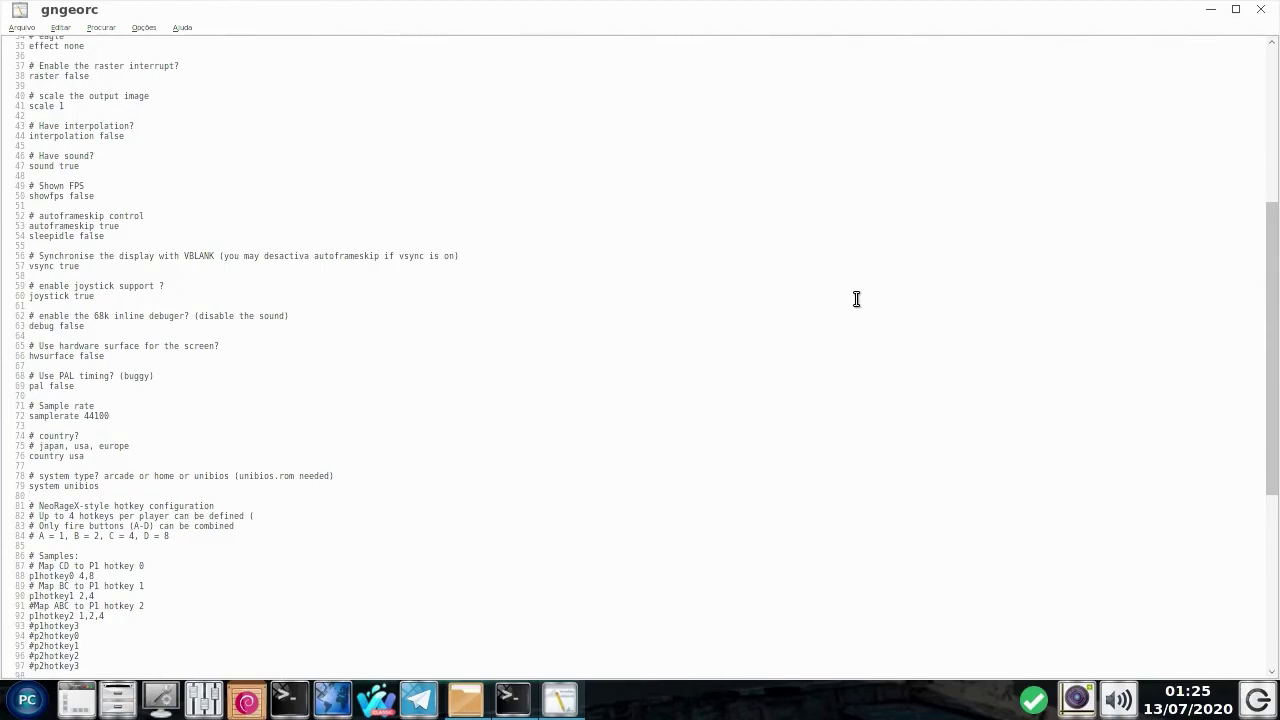
{"action": "scroll", "coordinate": [853, 299], "scroll_direction": "down", "scroll_amount": 10}
{"action": "scroll", "coordinate": [853, 305], "scroll_direction": "up", "scroll_amount": 10}
{"action": "scroll", "coordinate": [480, 394], "scroll_direction": "down", "scroll_amount": 6}
{"action": "scroll", "coordinate": [600, 394], "scroll_direction": "up", "scroll_amount": 17}
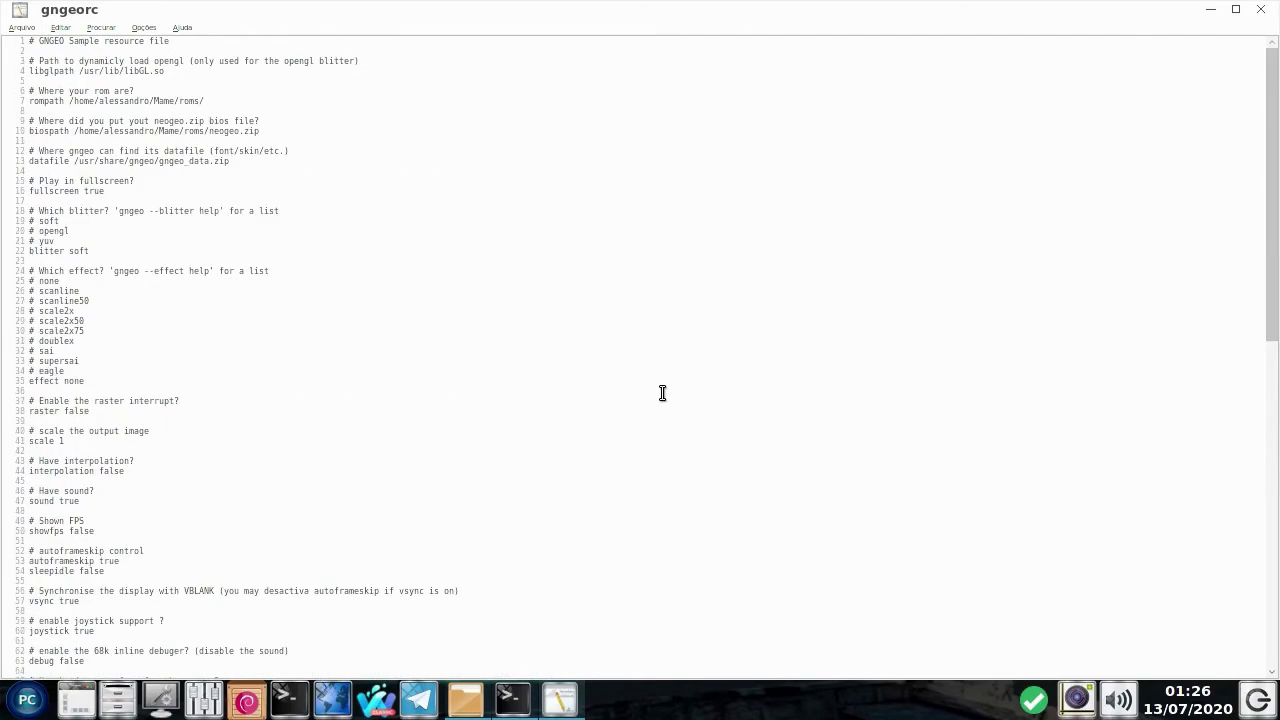
{"action": "scroll", "coordinate": [662, 393], "scroll_direction": "down", "scroll_amount": 20}
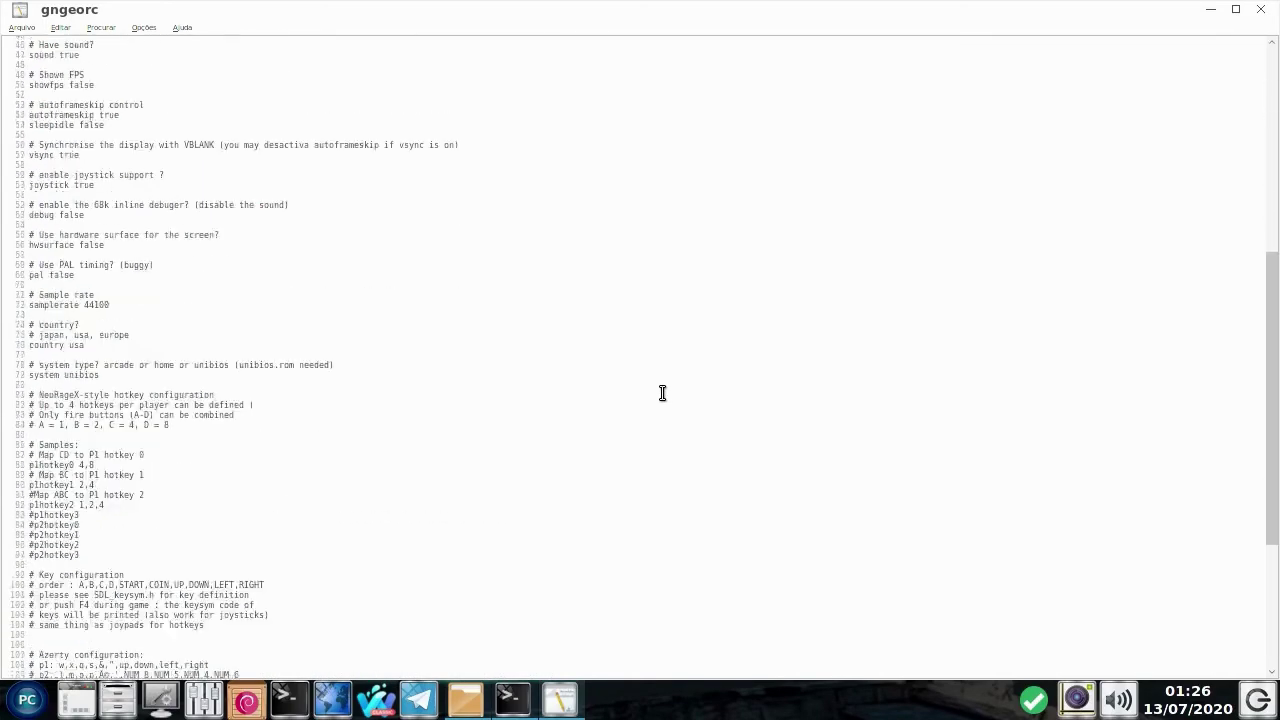
{"action": "scroll", "coordinate": [662, 393], "scroll_direction": "up", "scroll_amount": 10}
{"action": "scroll", "coordinate": [662, 393], "scroll_direction": "up", "scroll_amount": 12}
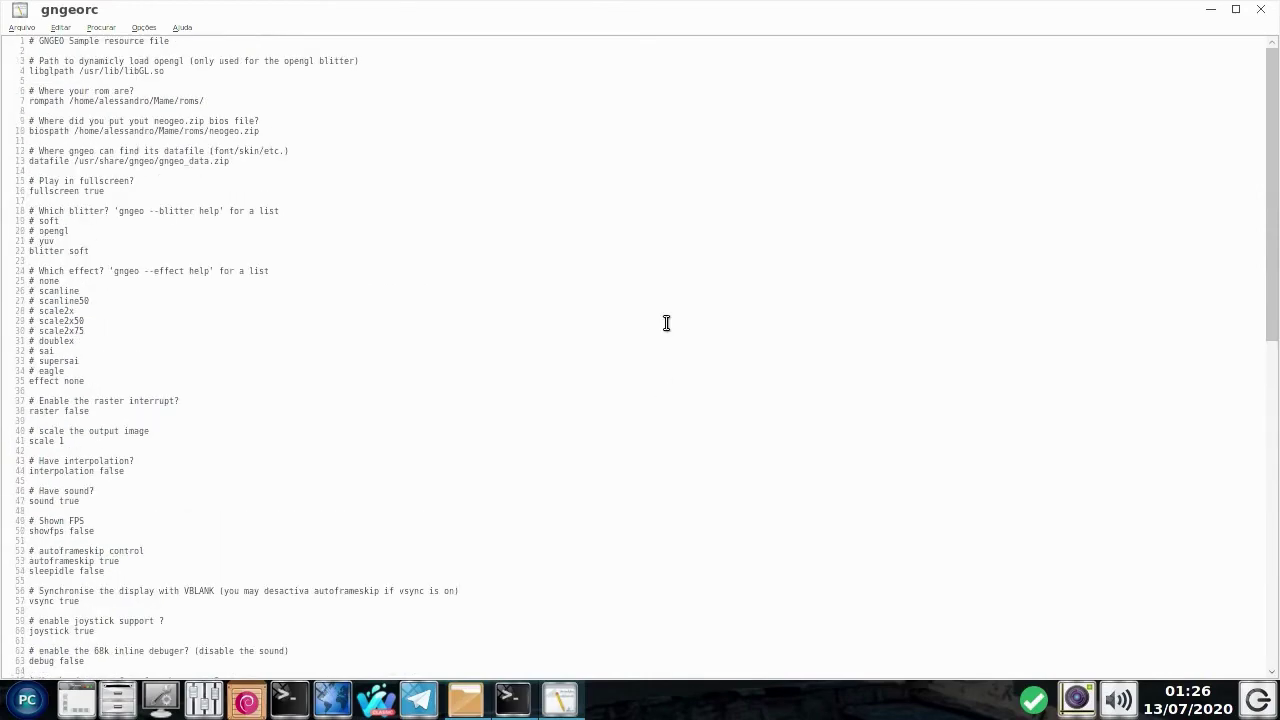
Step: Close gngeorc and the file manager, and move uni-bios.rom lower on the desktop
{"action": "left_click", "coordinate": [1261, 10]}
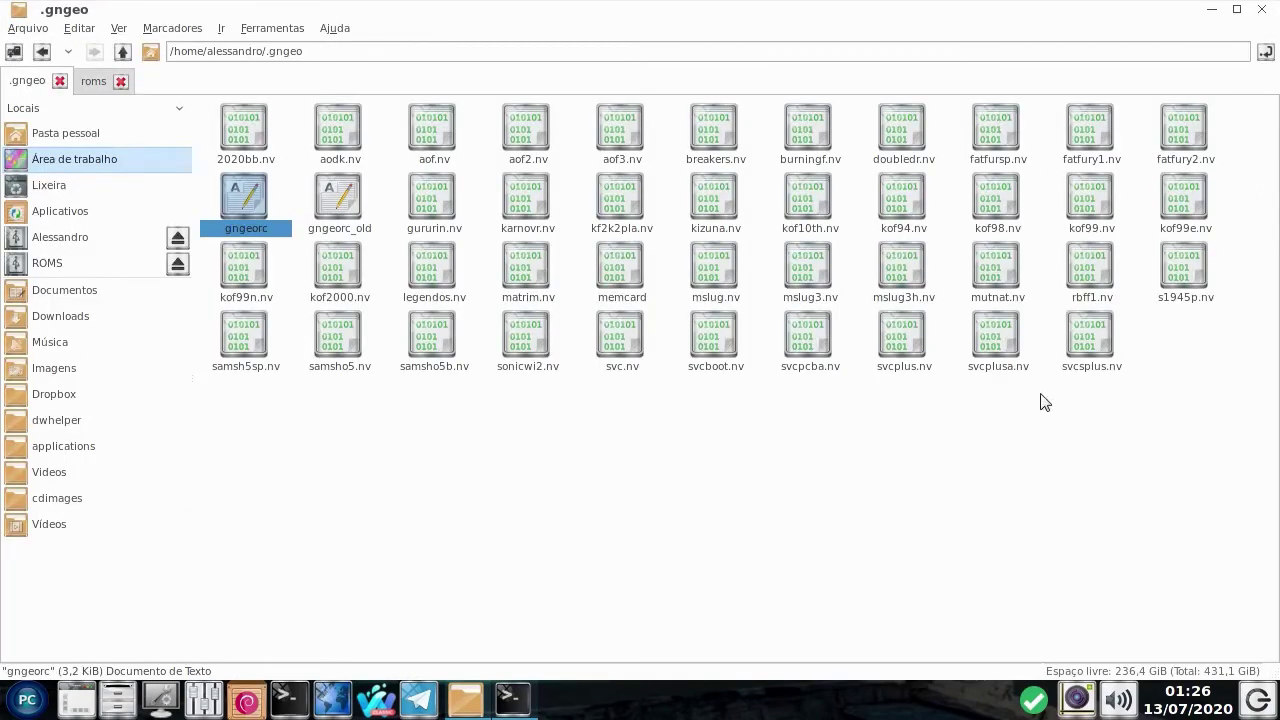
{"action": "left_click", "coordinate": [1261, 10]}
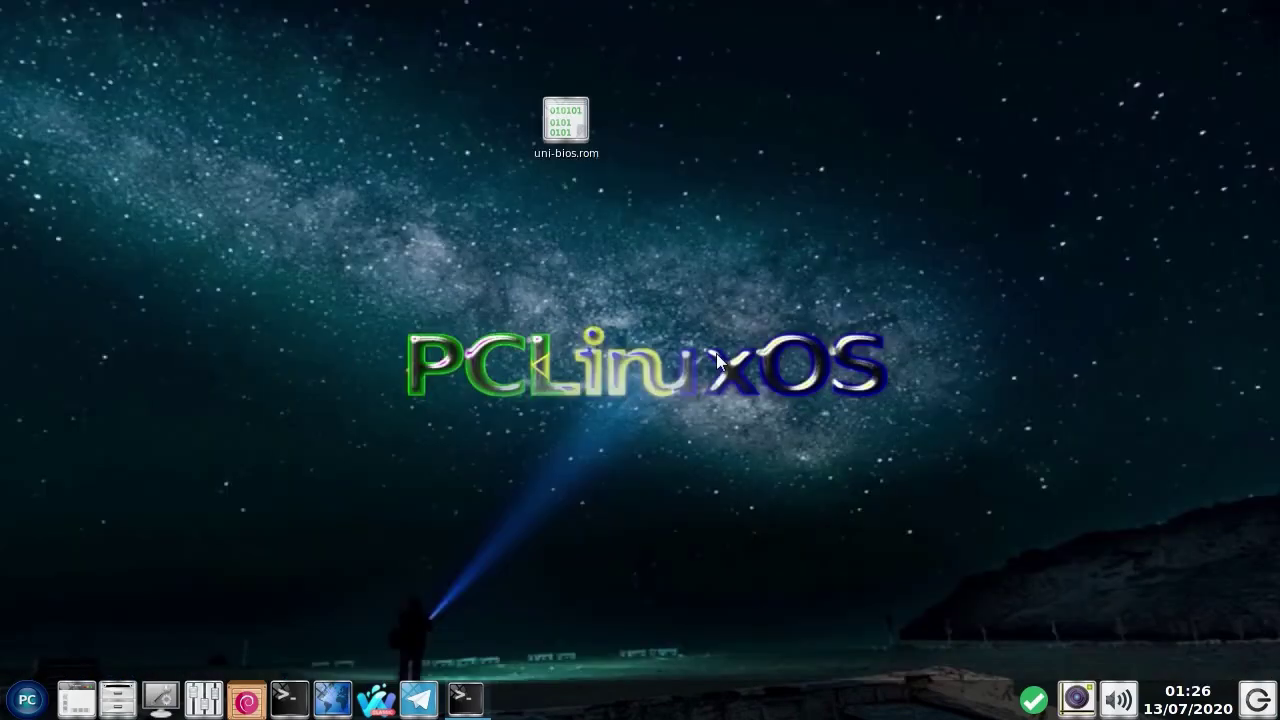
{"action": "left_click_drag", "start_coordinate": [585, 162], "coordinate": [578, 283]}
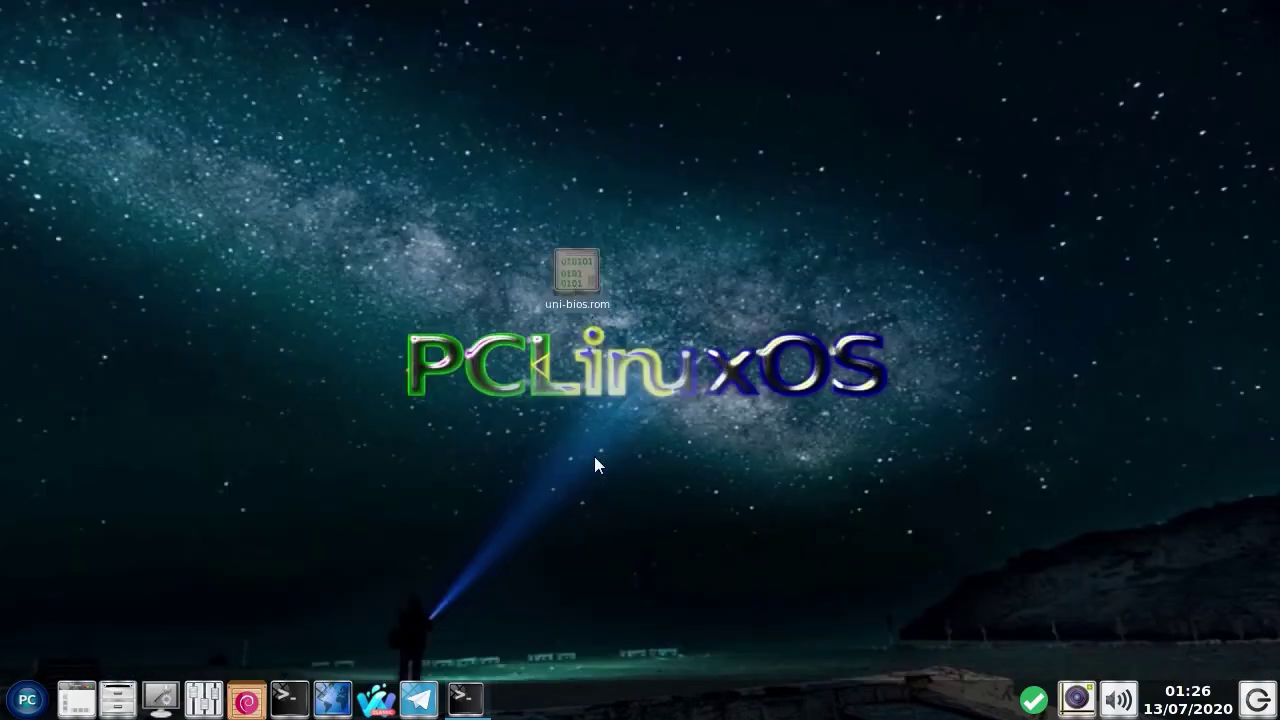
Step: Close the remaining terminal window so that only the desktop is left open
{"action": "left_click", "coordinate": [29, 693]}
{"action": "left_click", "coordinate": [29, 697]}
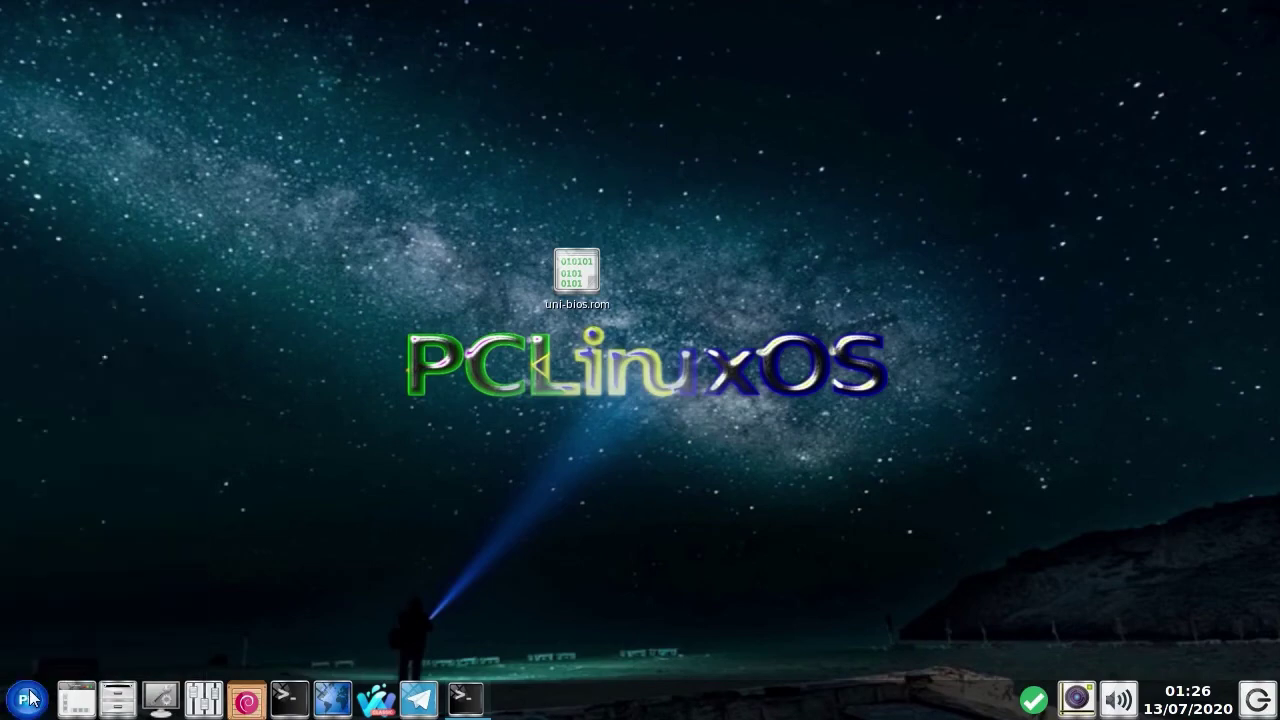
{"action": "right_click", "coordinate": [464, 700]}
{"action": "left_click", "coordinate": [481, 670]}
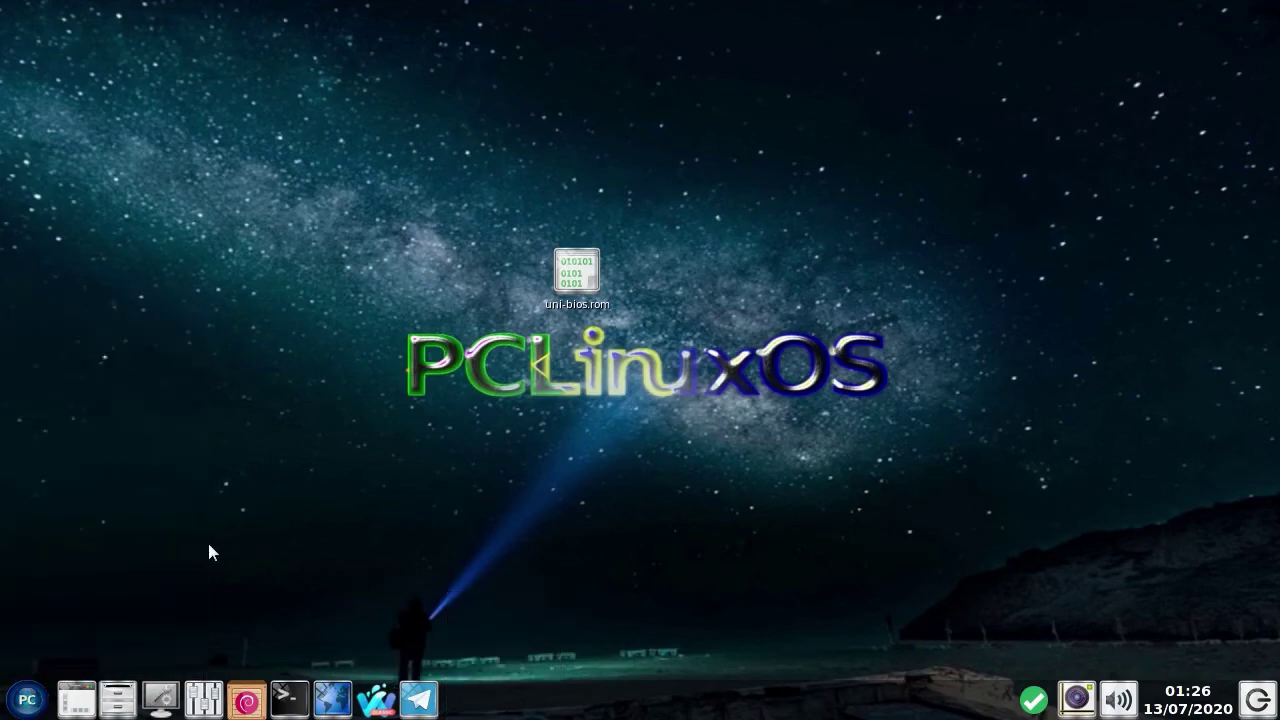
Step: Browse the application menu to the Emuladores category under Mais Programas
{"action": "left_click", "coordinate": [27, 698]}
{"action": "mouse_move", "coordinate": [85, 320]}
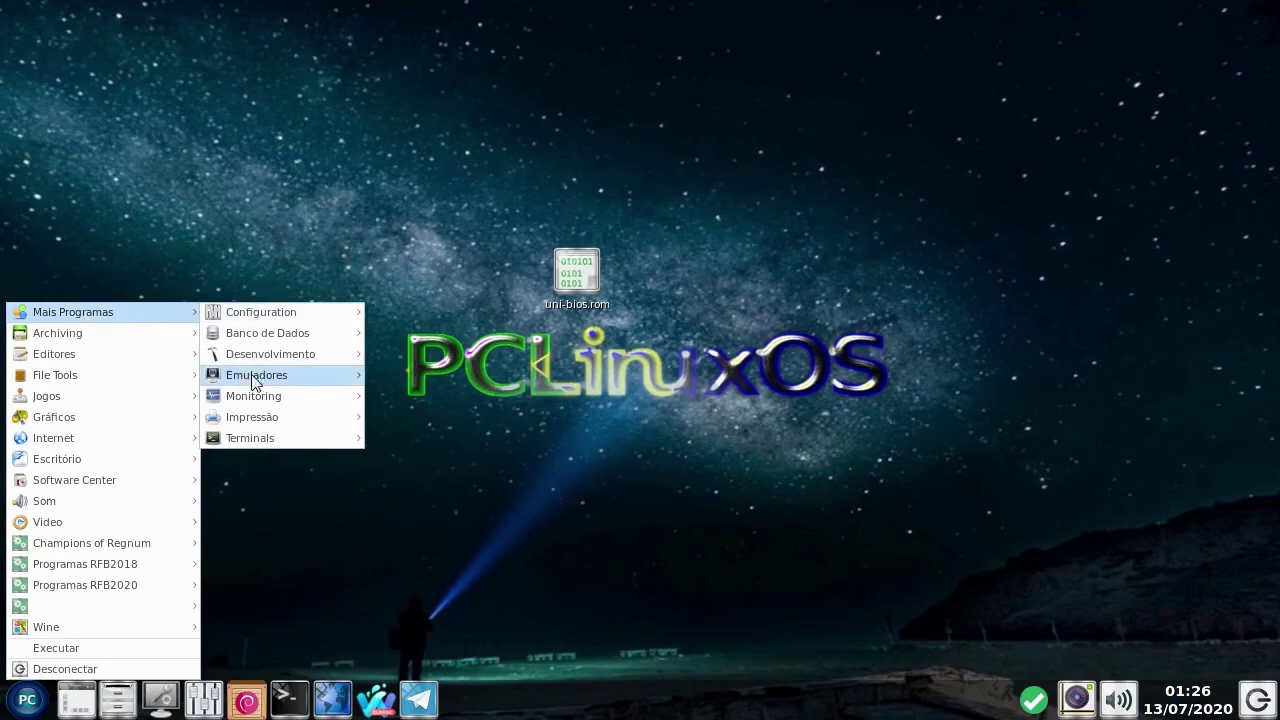
{"action": "mouse_move", "coordinate": [252, 382]}
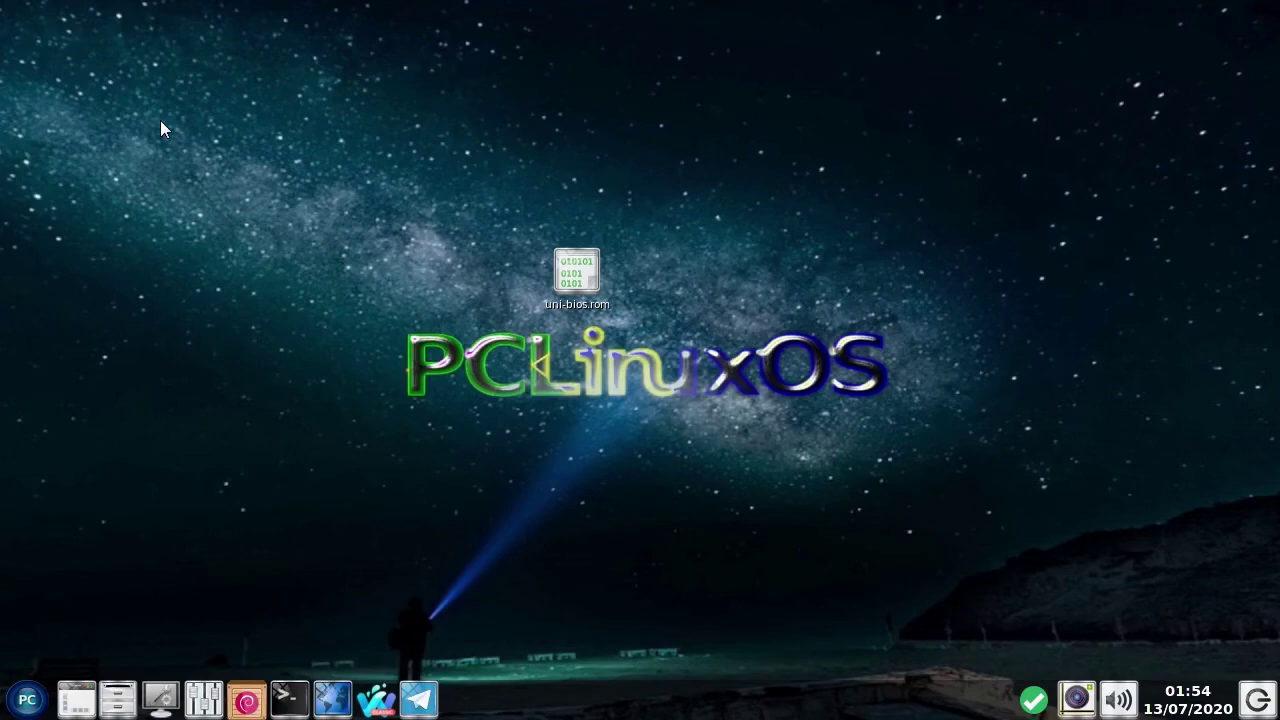
{"action": "right_click", "coordinate": [1077, 697]}
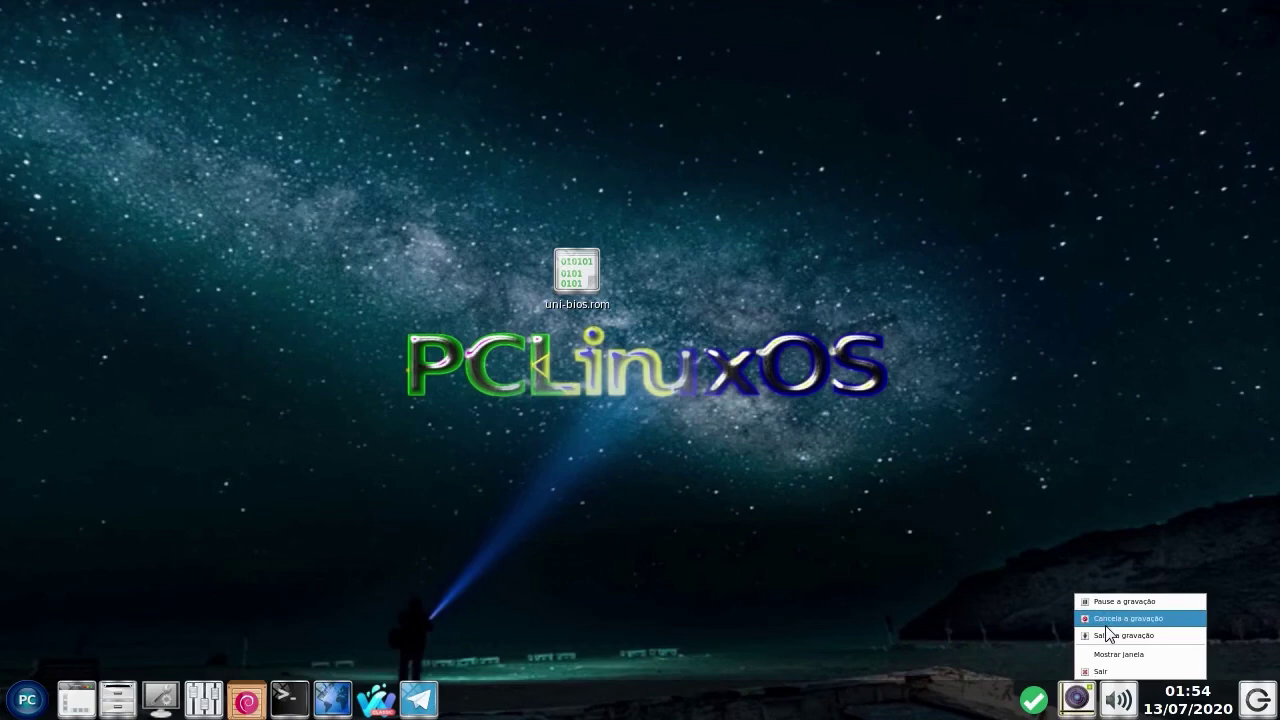
{"action": "key", "text": "alt+F2"}
{"action": "left_click", "coordinate": [766, 430]}
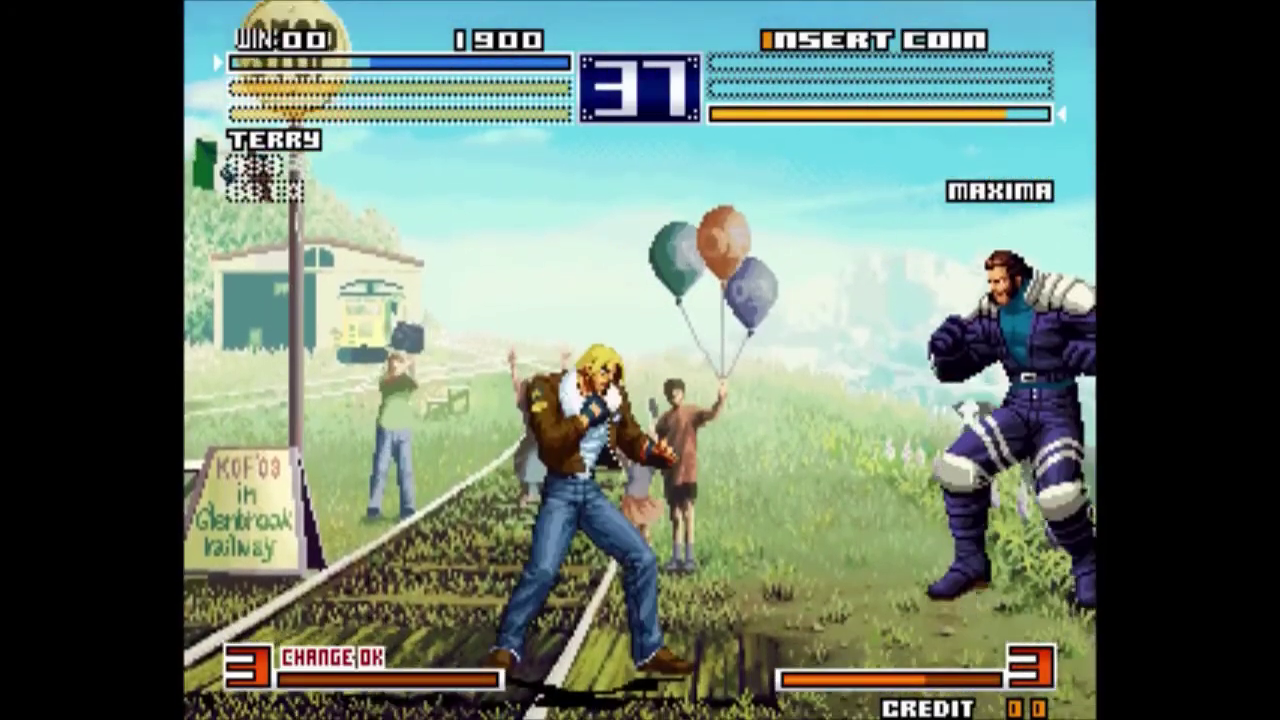
{"action": "key", "text": "alt"}
{"action": "key", "text": "ctrl"}
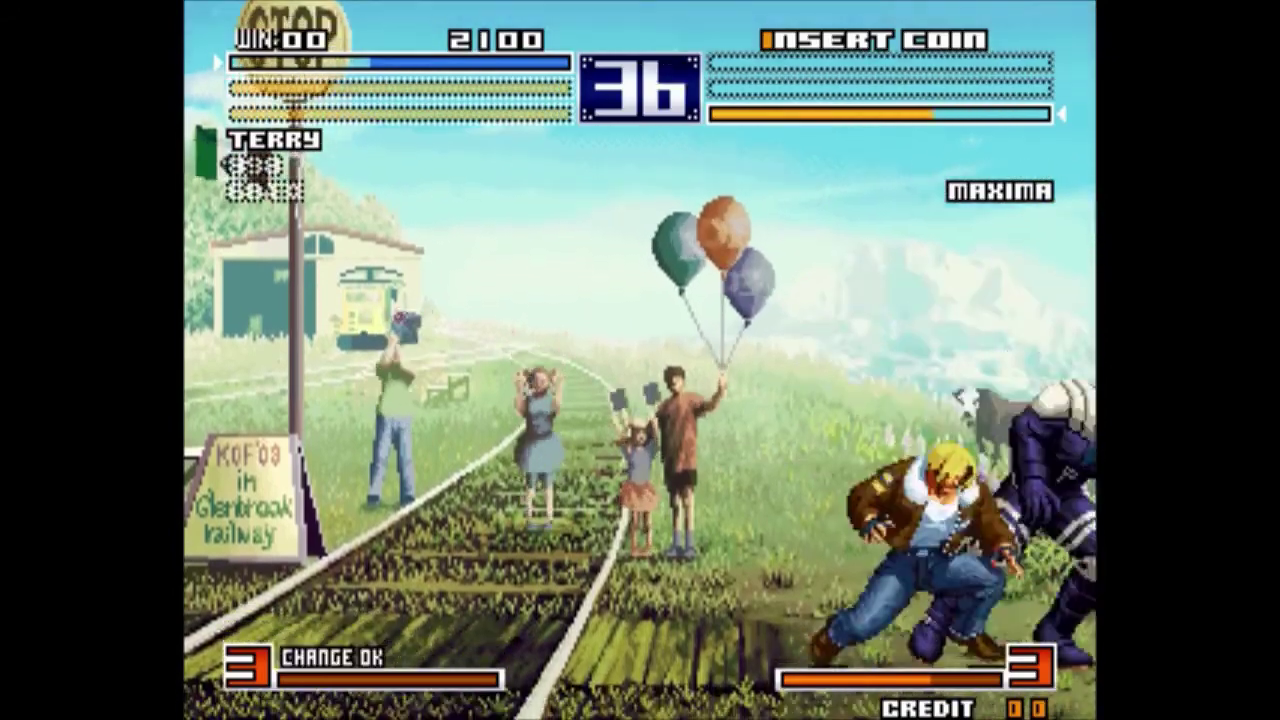
{"action": "key", "text": "Up"}
{"action": "key", "text": "Left"}
{"action": "key", "text": "Right"}
{"action": "key", "text": "ctrl"}
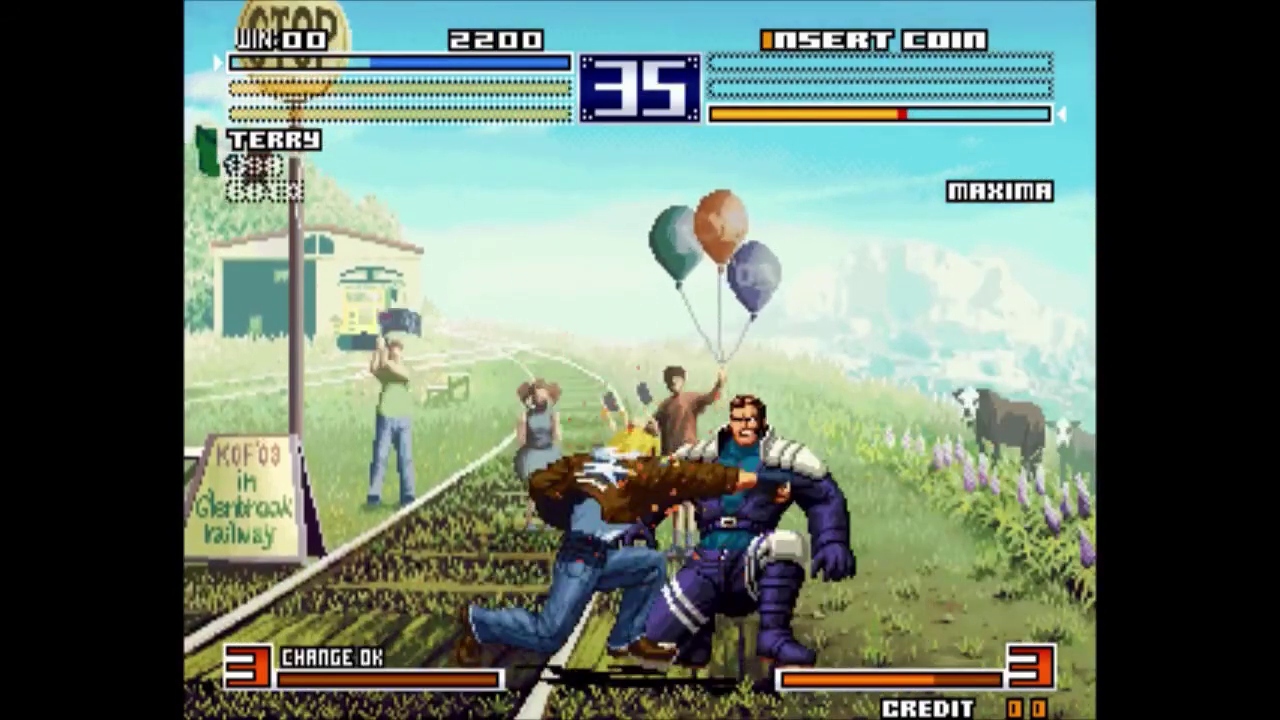
{"action": "key", "text": "Right"}
{"action": "key", "text": "alt"}
{"action": "key", "text": "Up"}
{"action": "key", "text": "Left"}
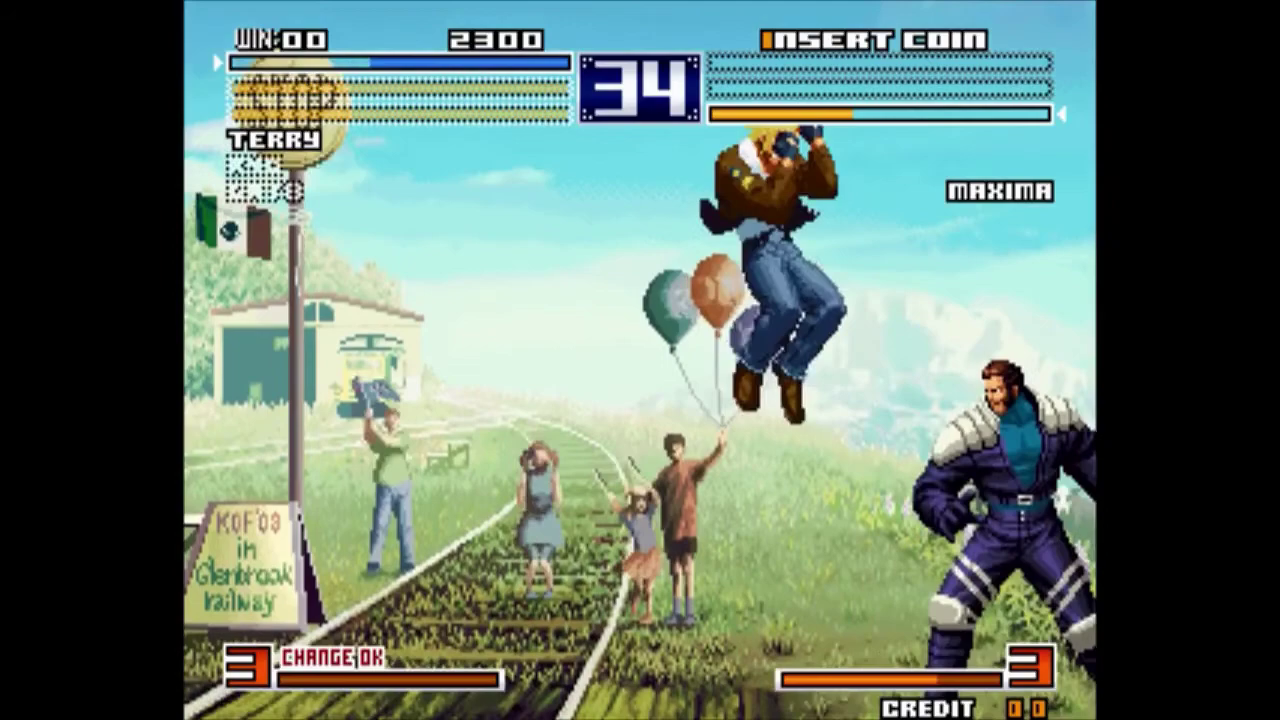
{"action": "key", "text": "Left"}
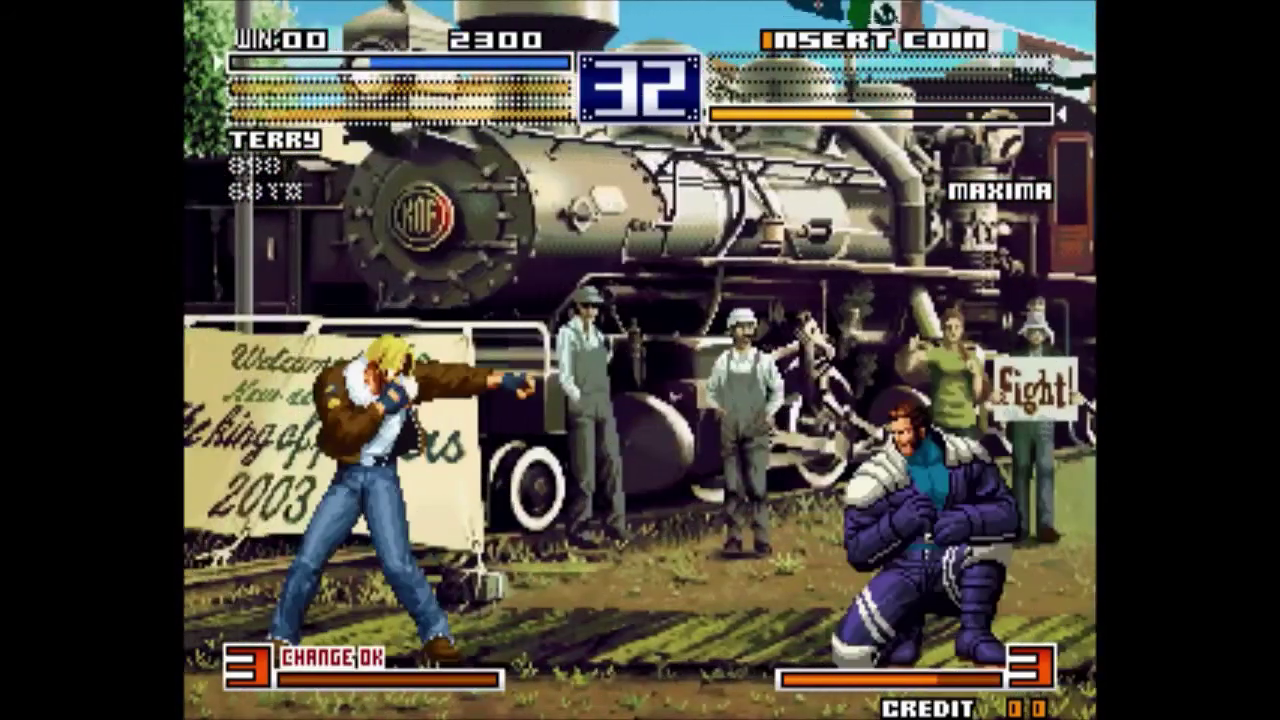
{"action": "key", "text": "Left"}
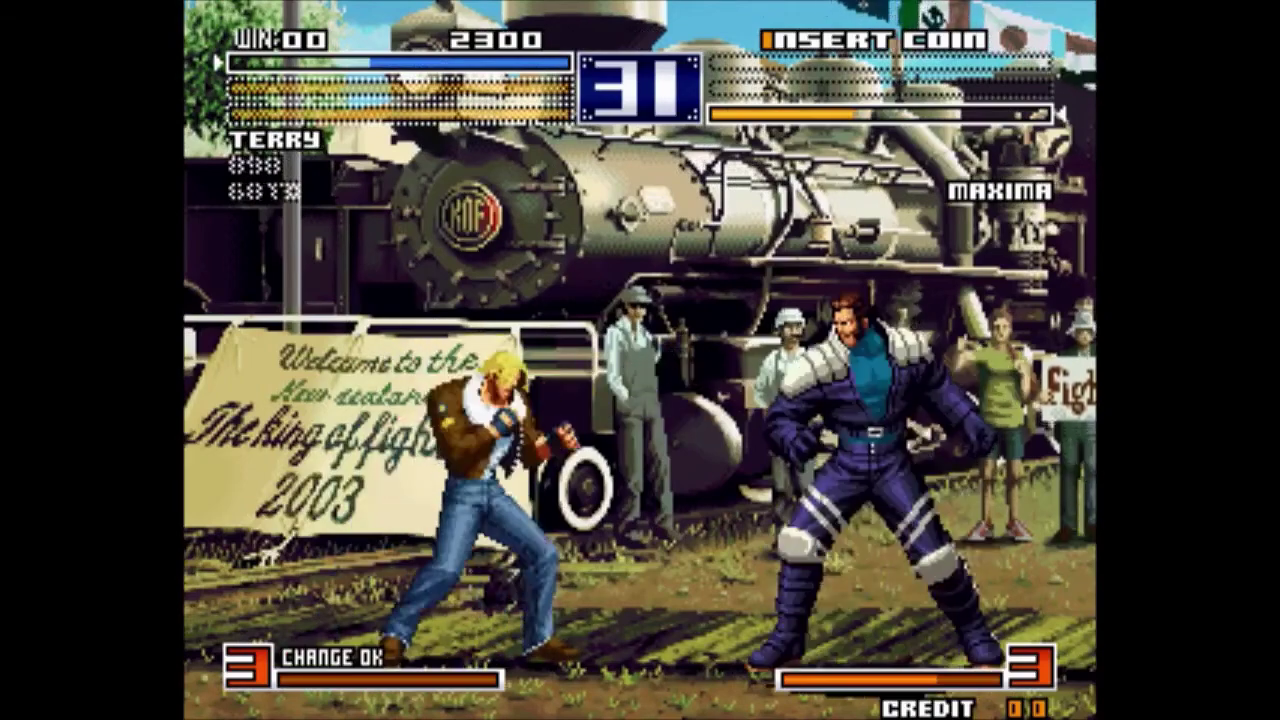
{"action": "key", "text": "ctrl"}
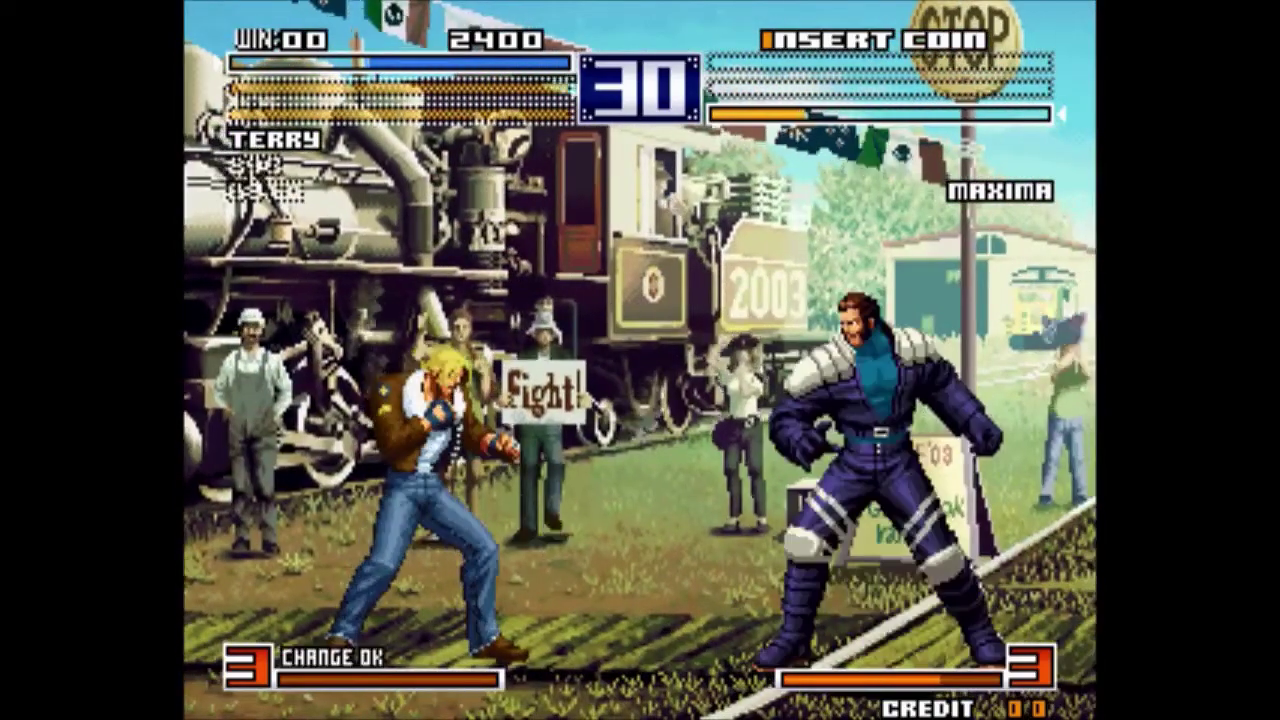
{"action": "key", "text": "alt"}
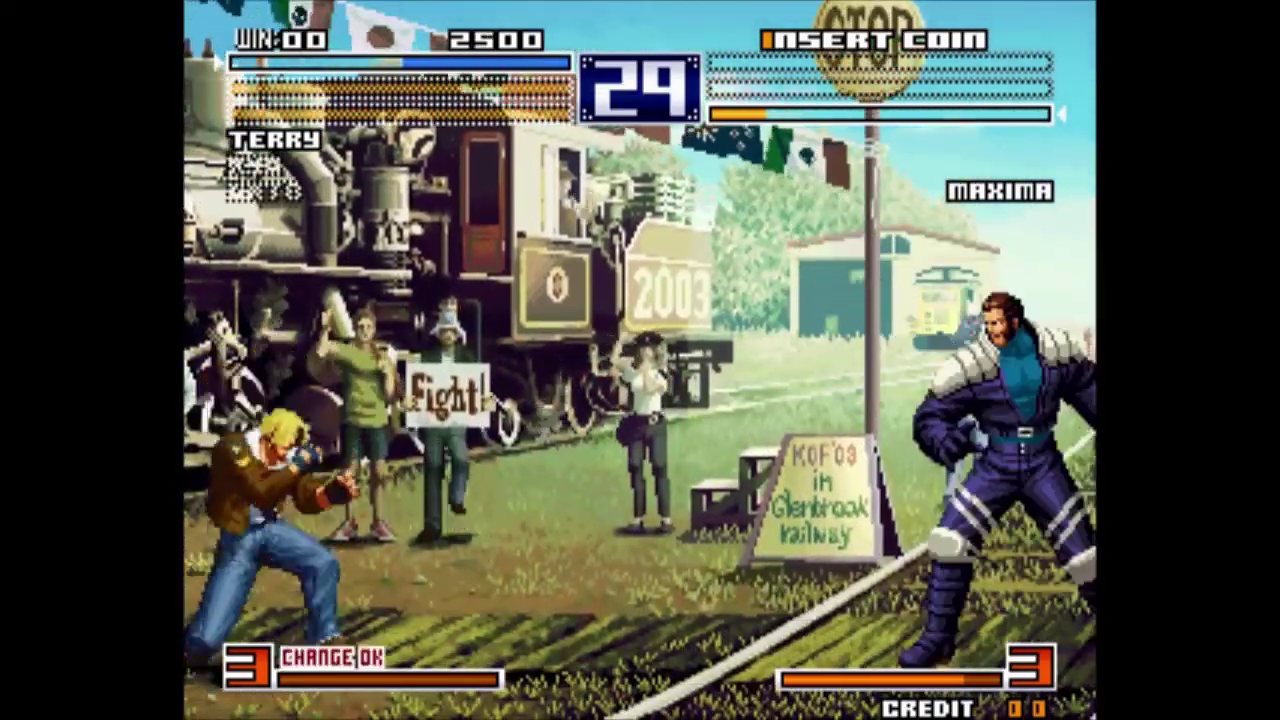
{"action": "key", "text": "alt"}
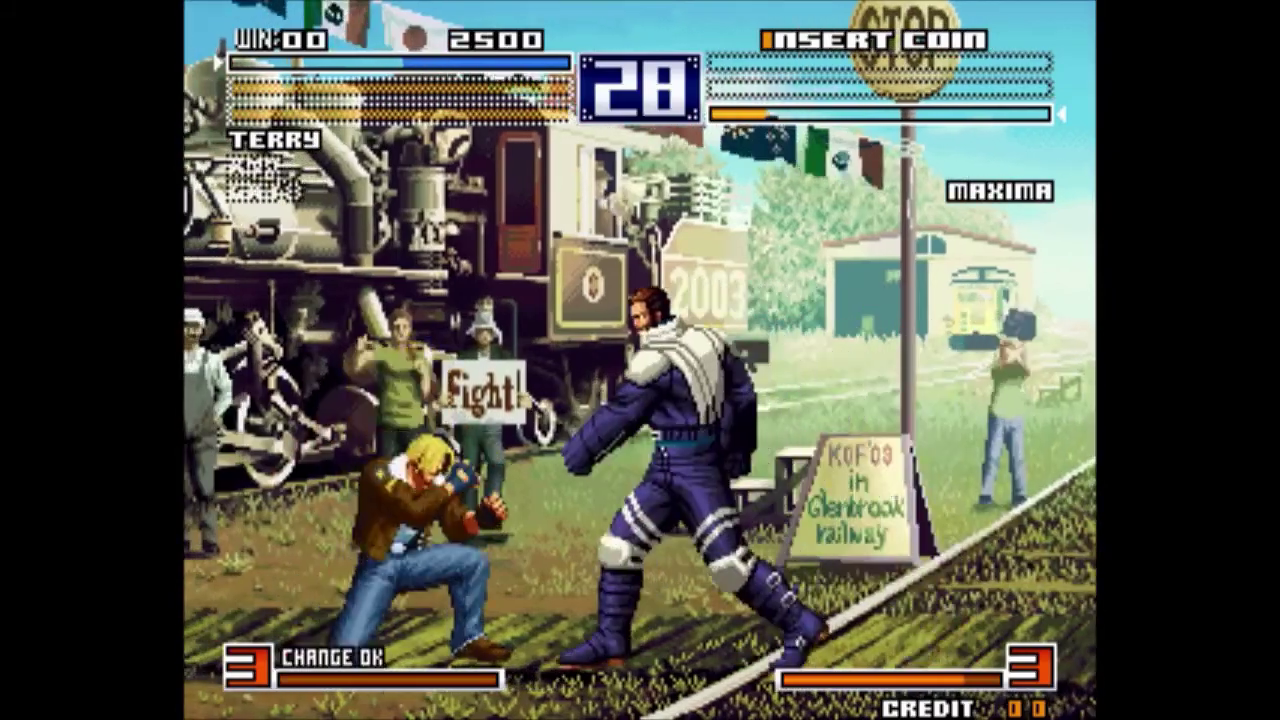
{"action": "key", "text": "alt"}
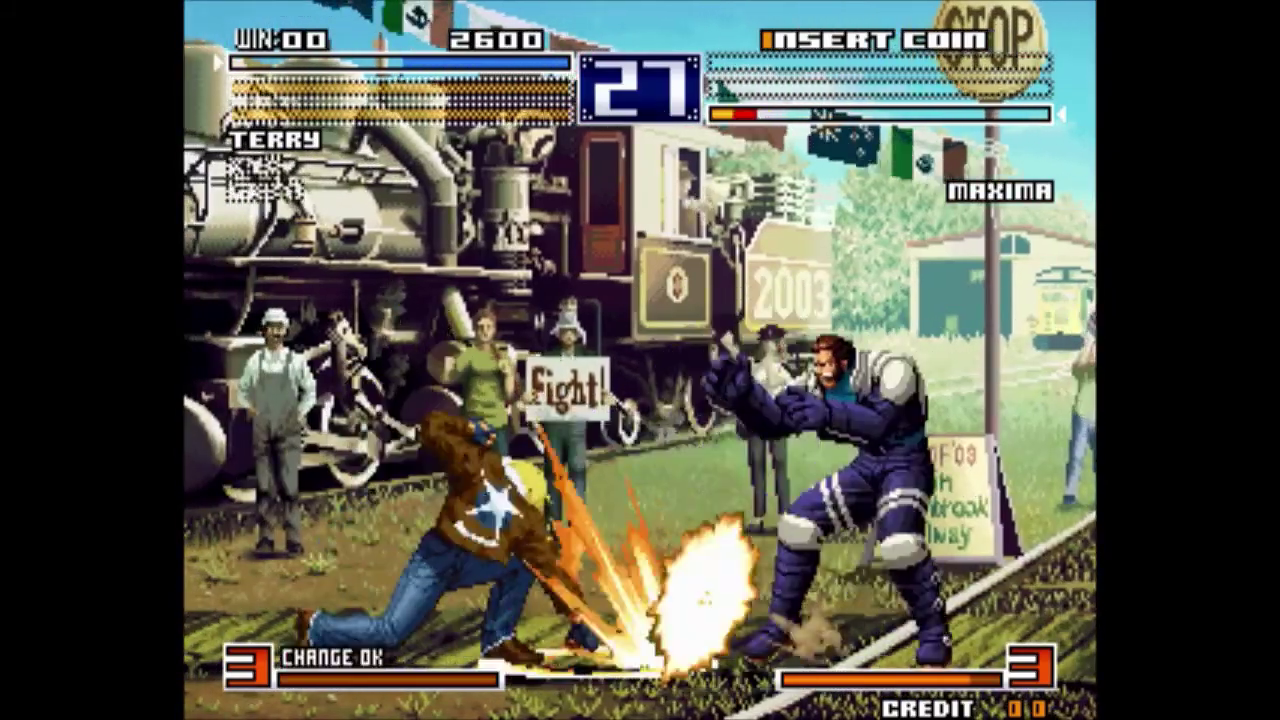
{"action": "key", "text": "alt"}
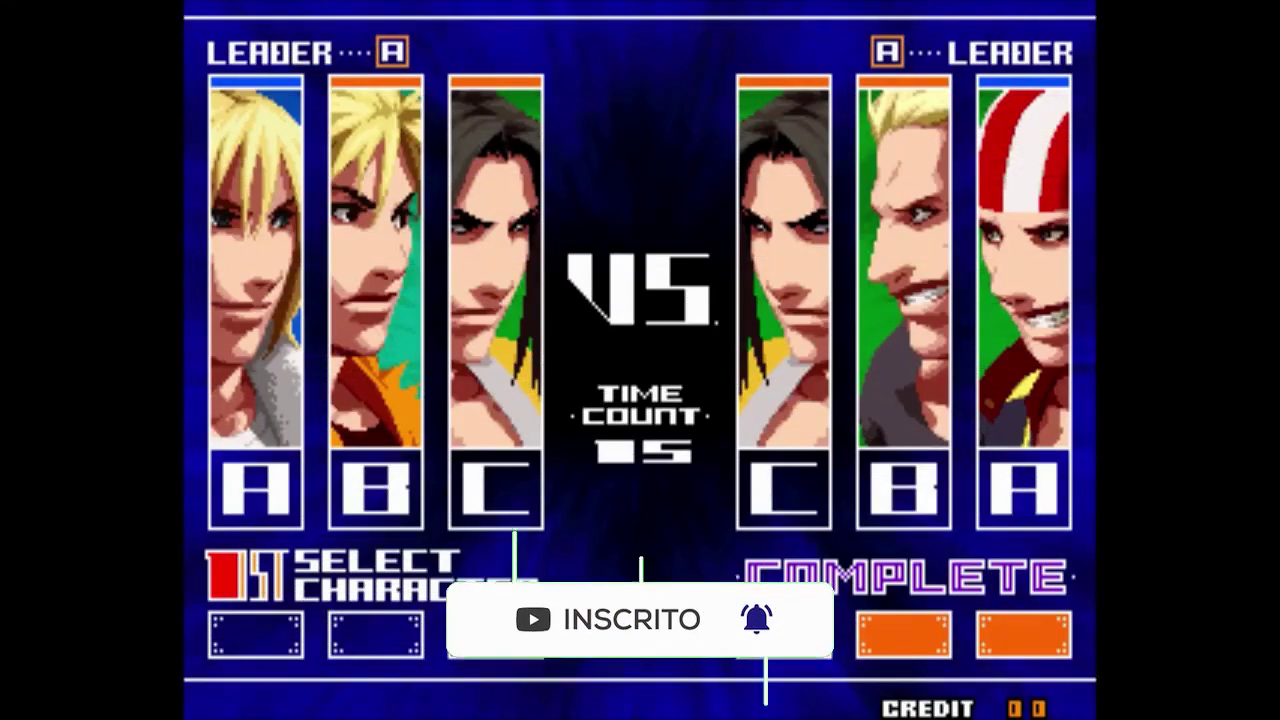
Step: Quit the running Neo Geo game and return to the desktop
{"action": "key", "text": "Escape"}
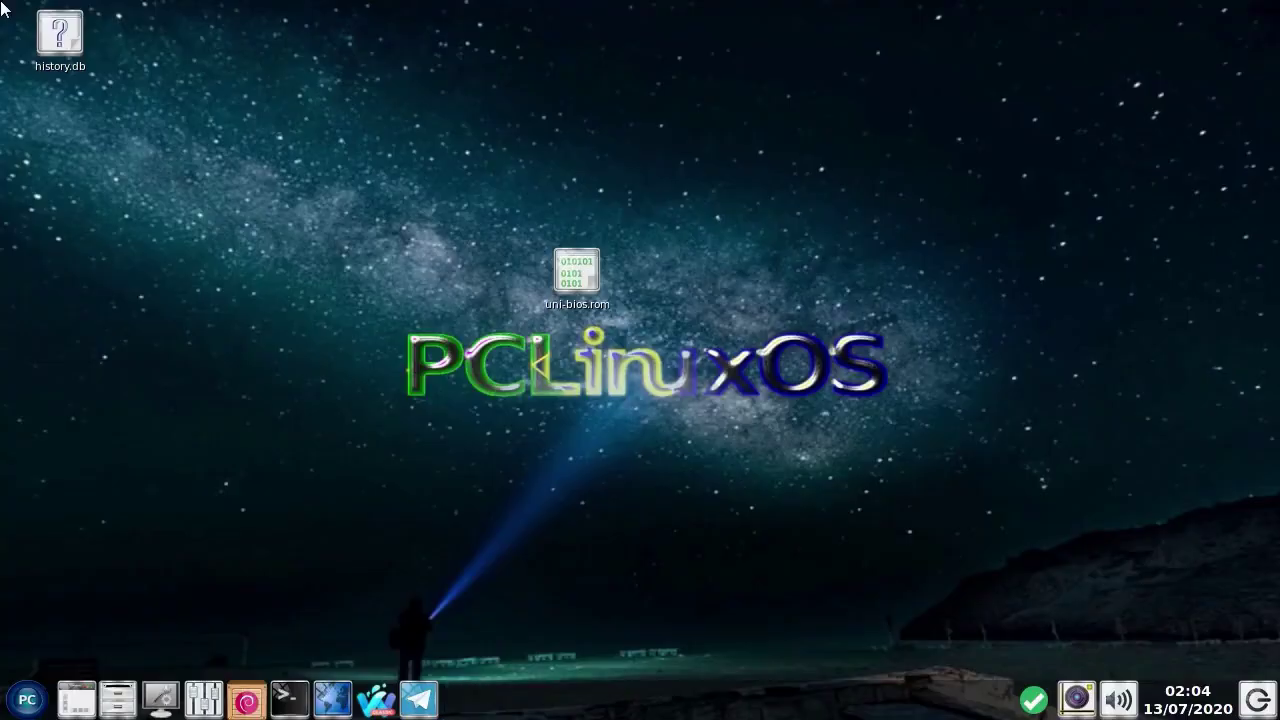
{"action": "key", "text": "Escape"}
{"action": "right_click", "coordinate": [1077, 698]}
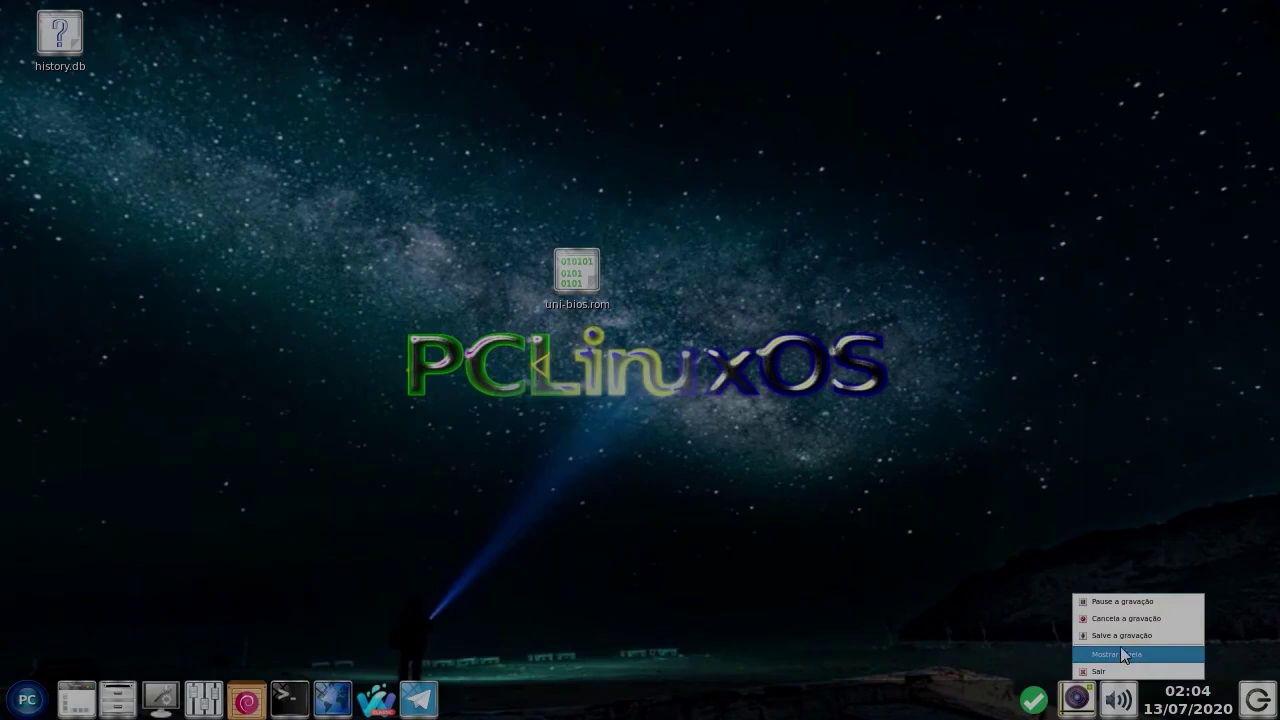